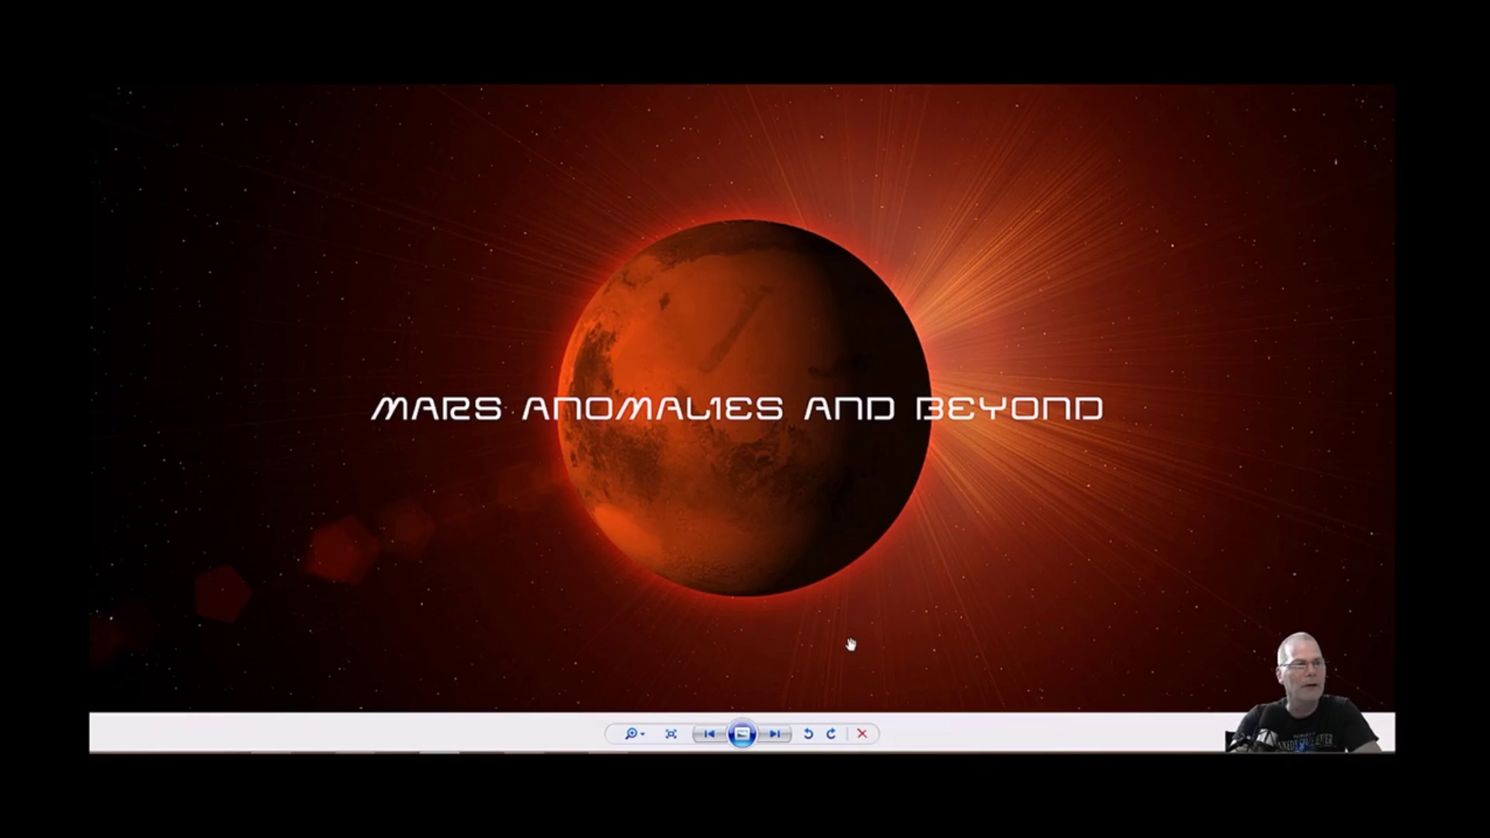
Step: Bring up the MSL 796 MAST 100-PDS GigaPan panorama and enlarge it, glancing briefly at the annotated image
mouse_move(270, 754)
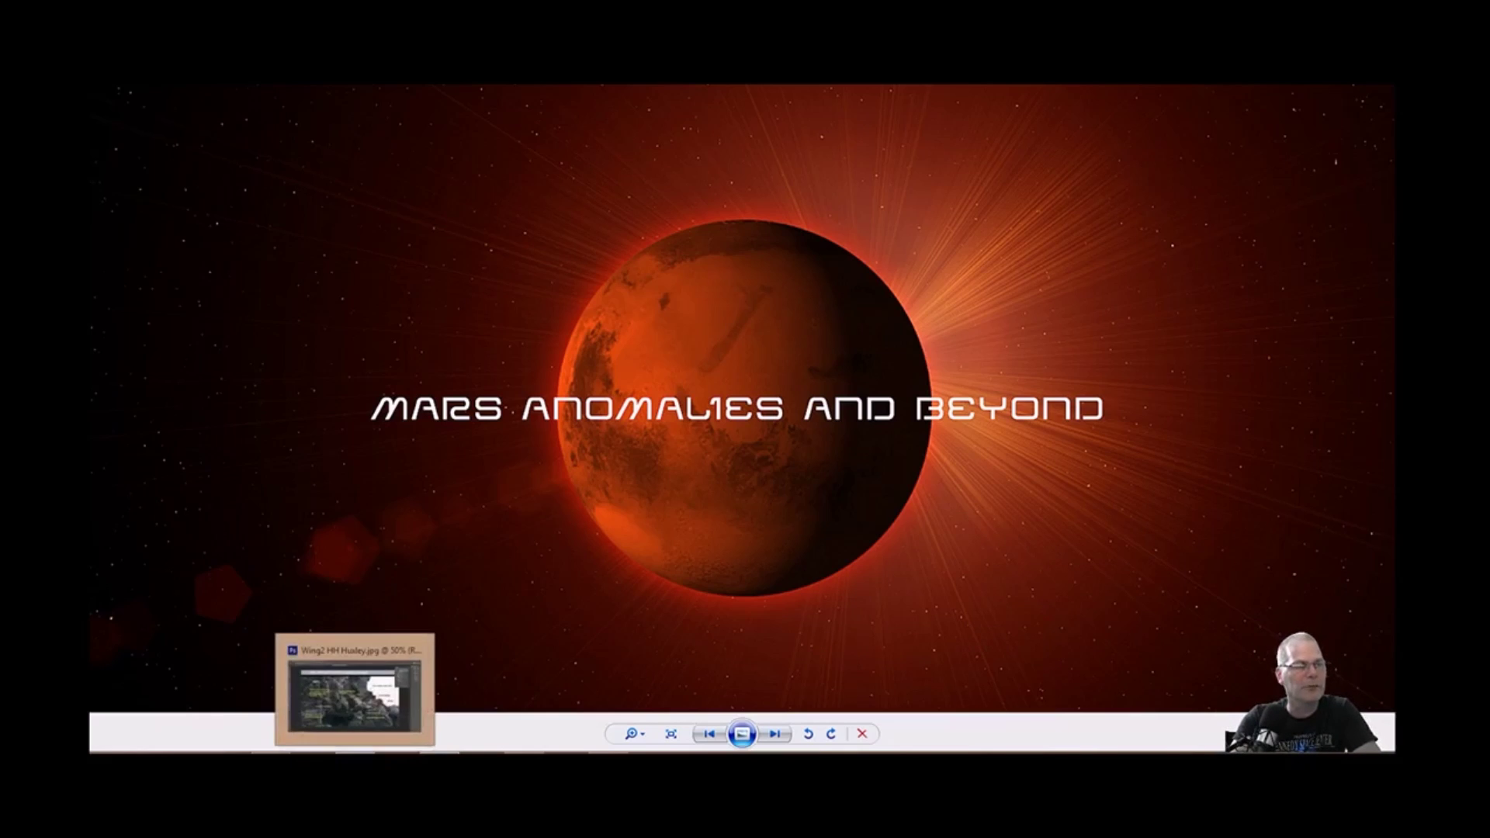
click(270, 698)
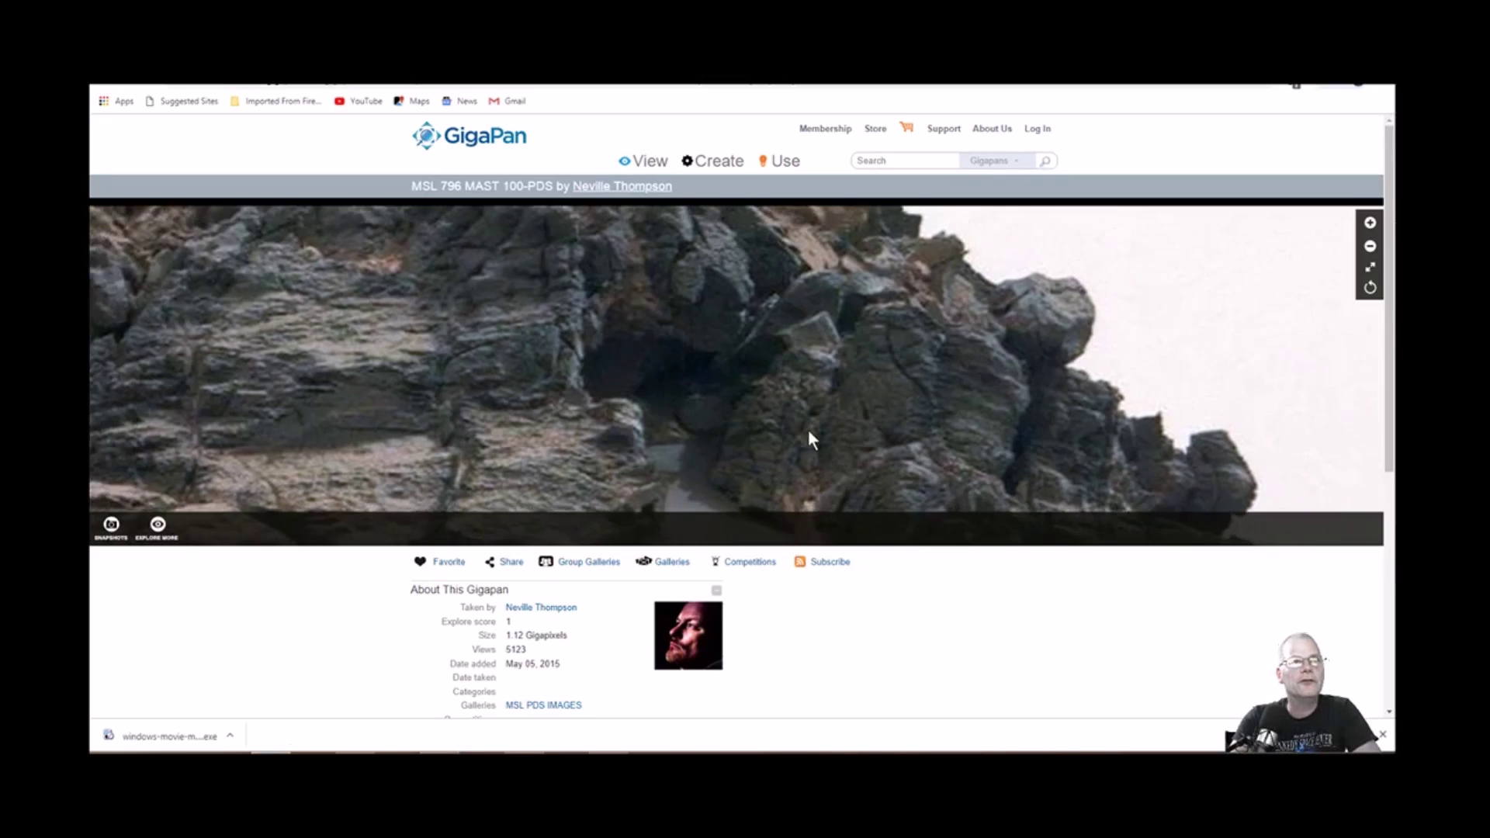
click(1370, 267)
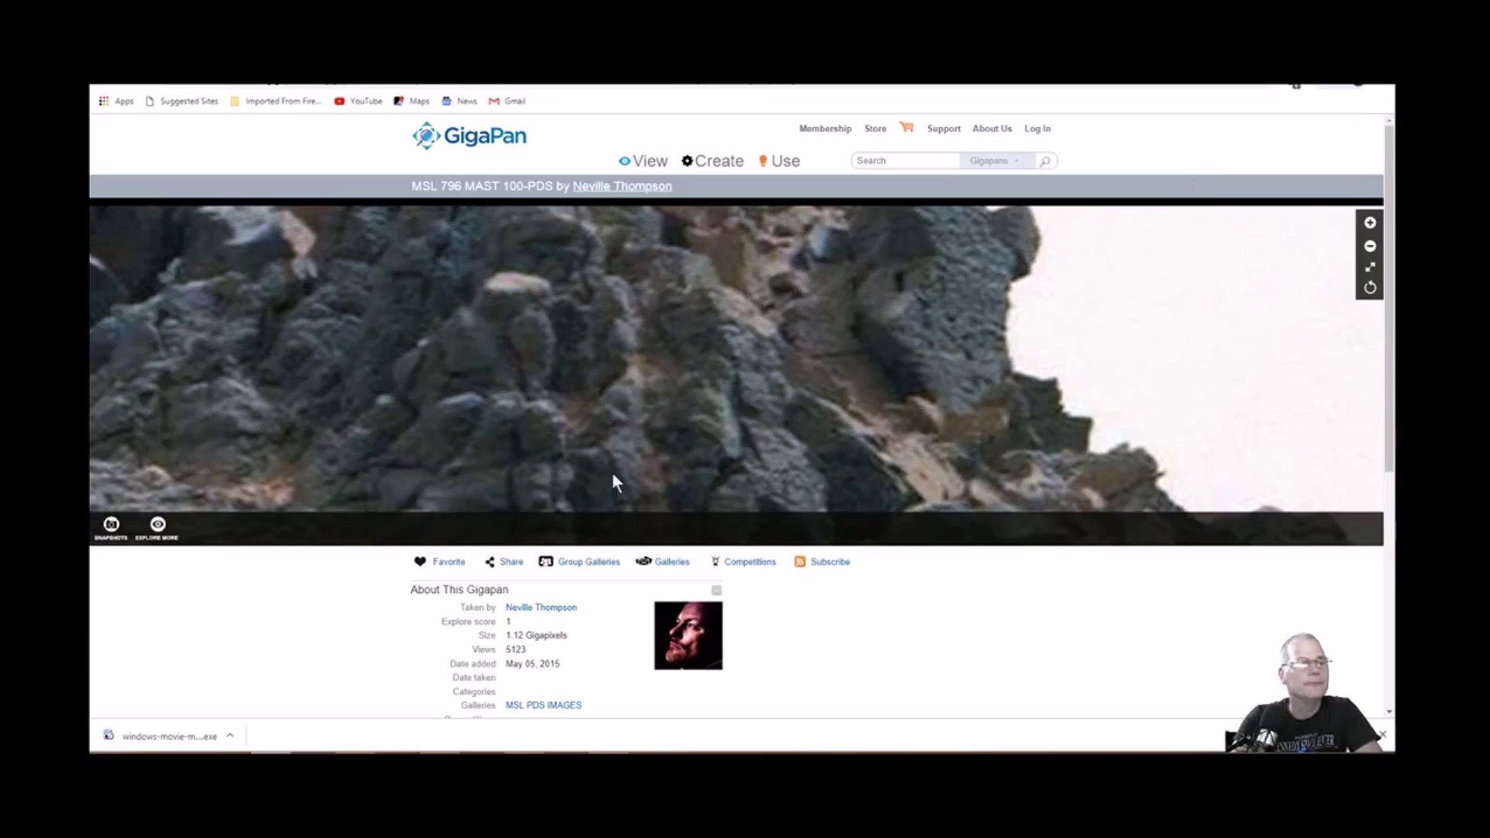
key(alt+Tab)
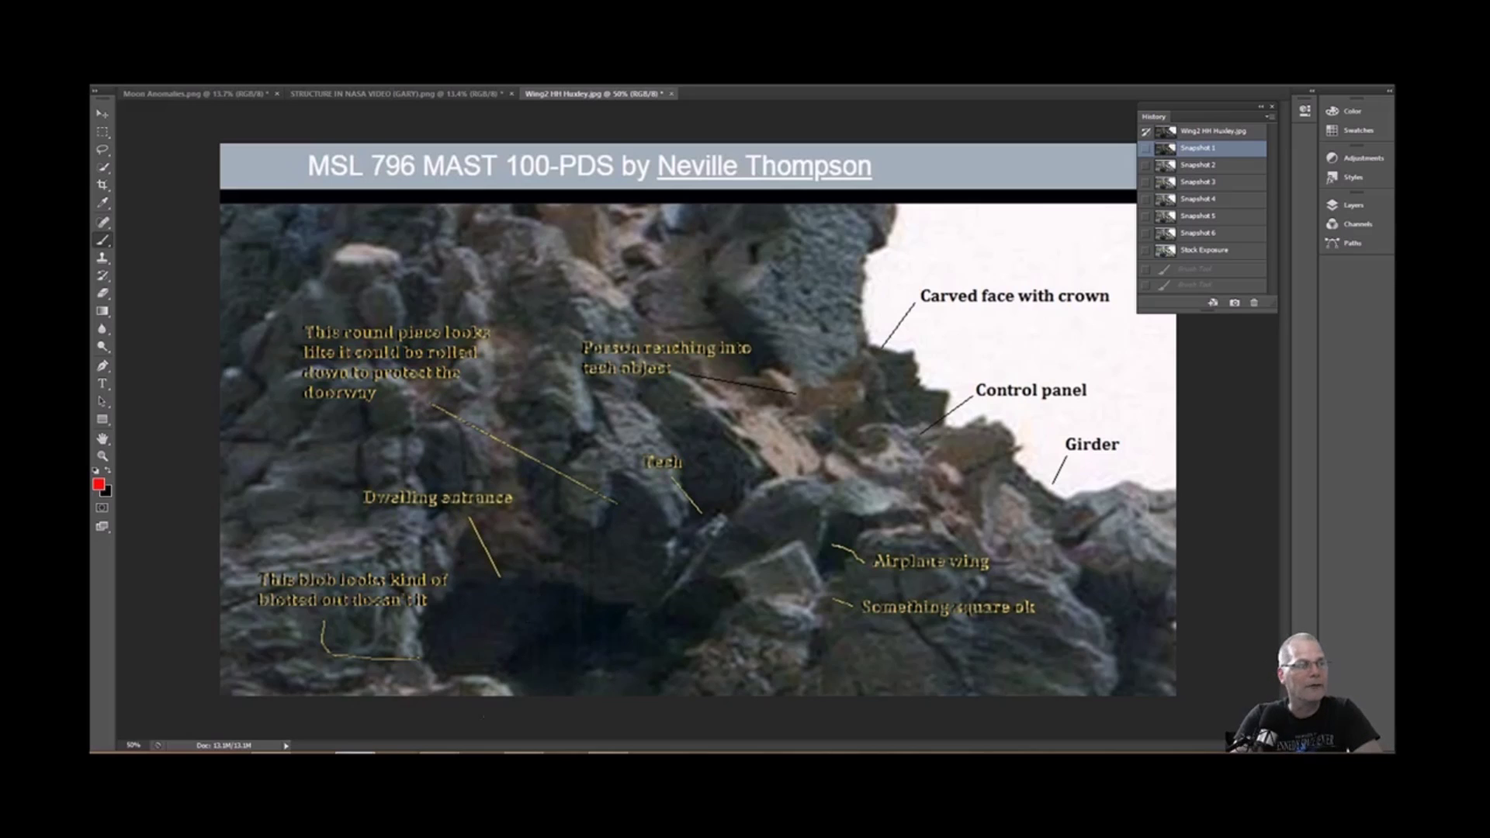
key(alt+Tab)
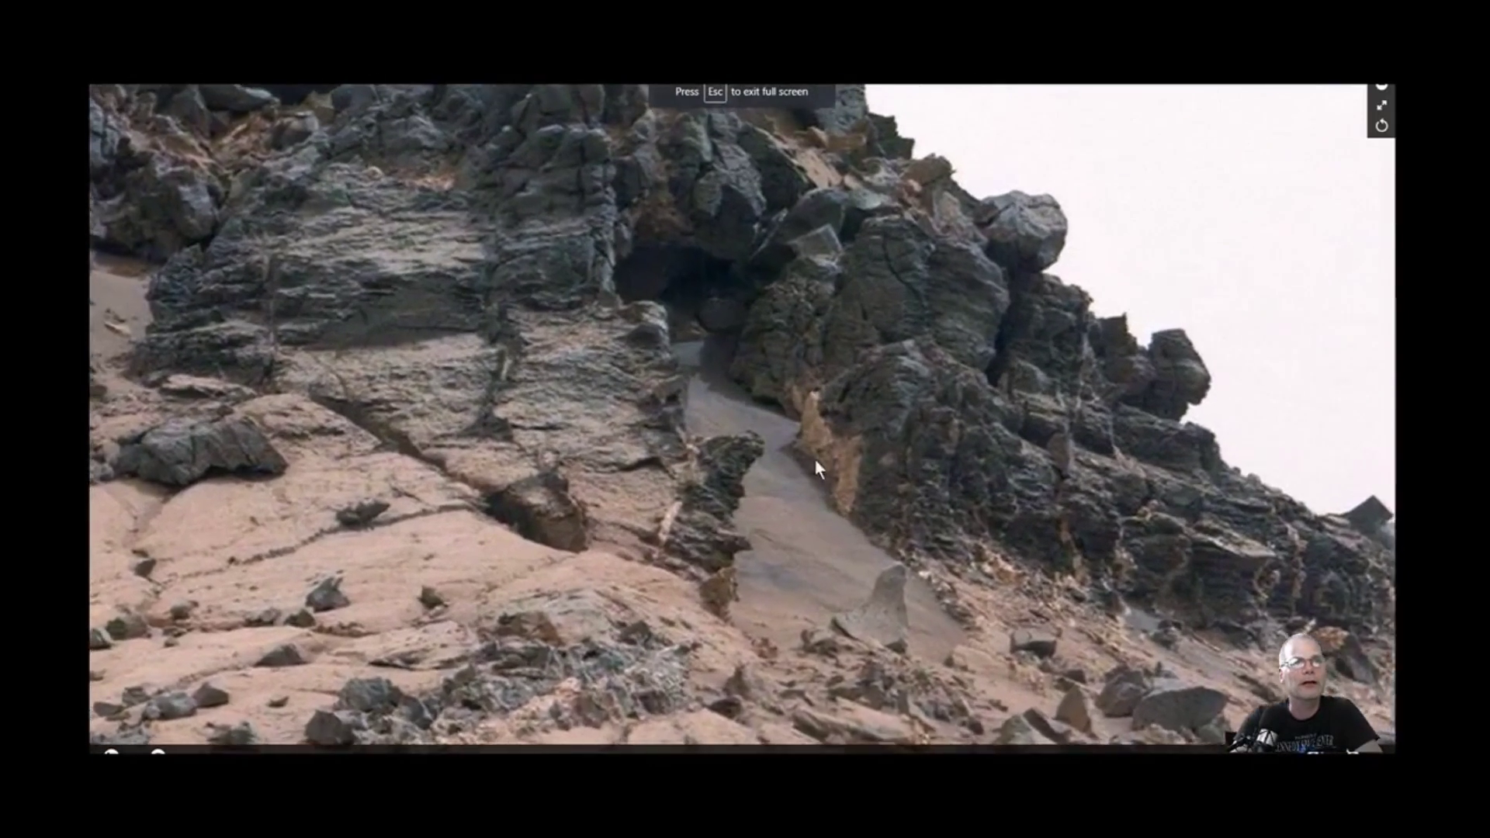
Step: Zoom the full-screen panorama in close on the dark cave opening among the rocks
scroll(714, 244, down, 1)
scroll(706, 269, up, 2)
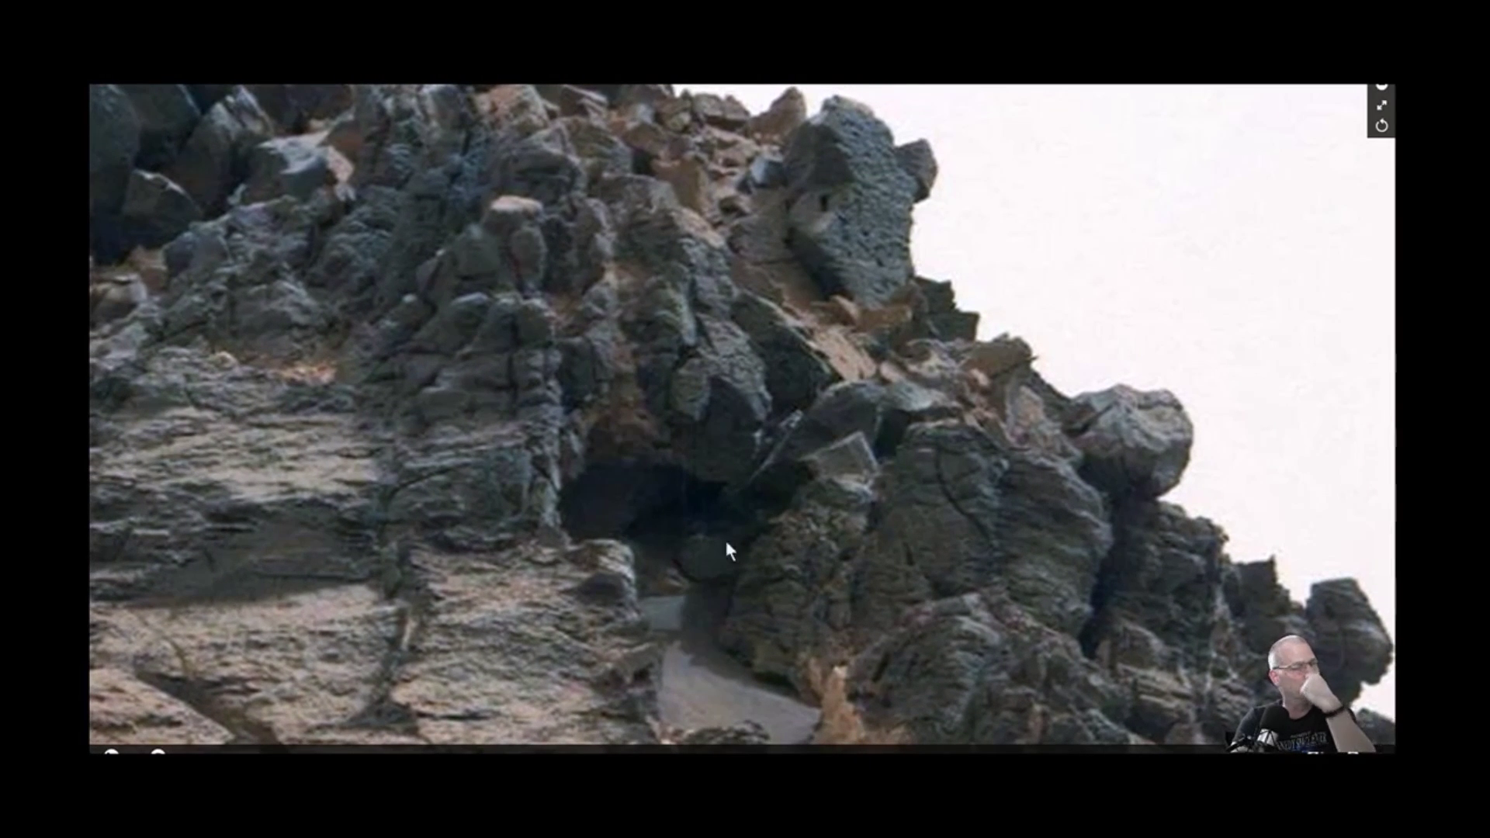
scroll(764, 471, up, 1)
Step: Zoom out on the regular GigaPan page, then switch to the annotated rock image in Photoshop
scroll(764, 471, up, 2)
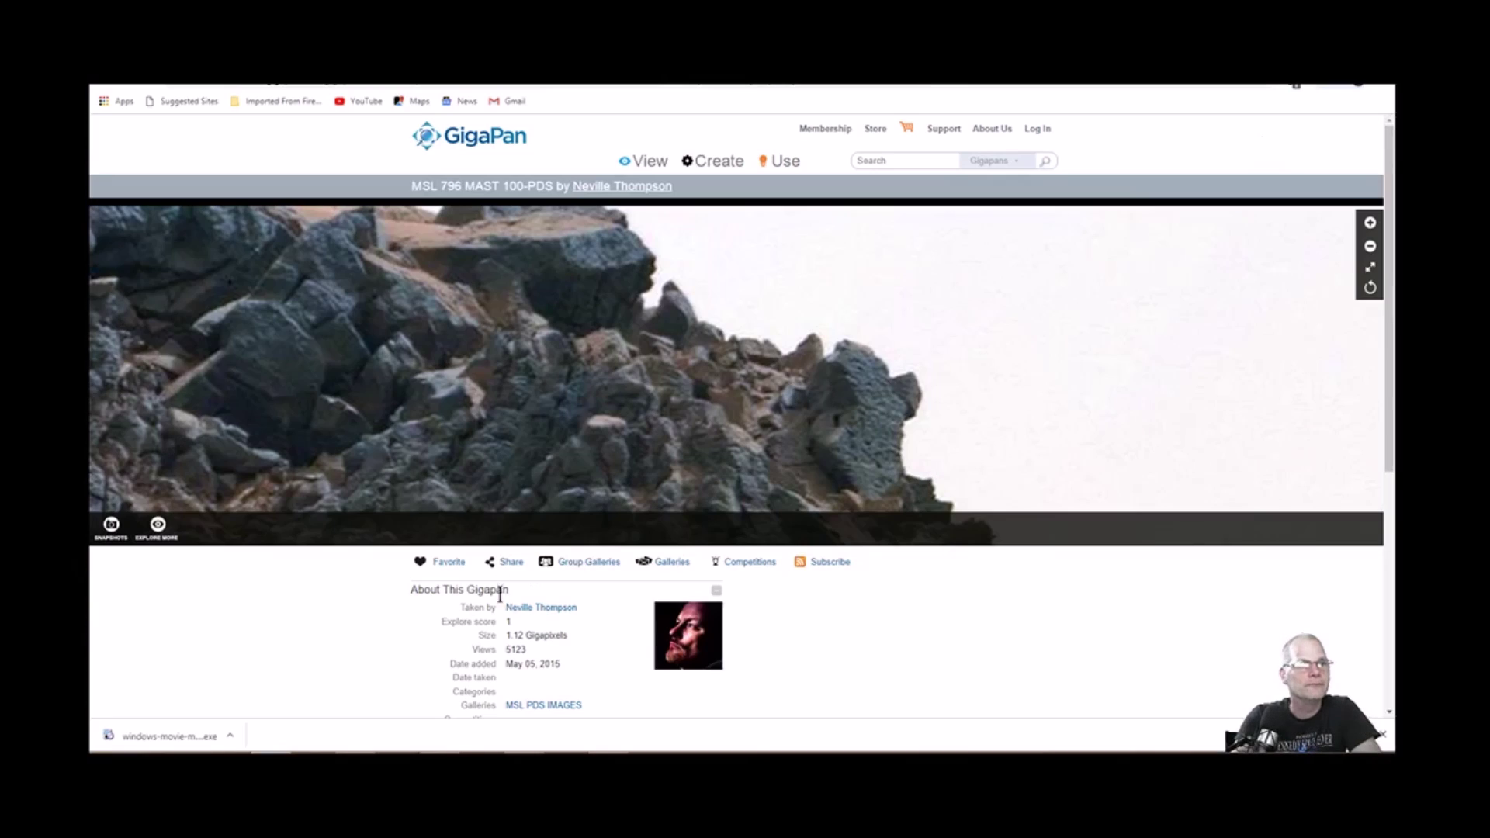
key(alt+Tab)
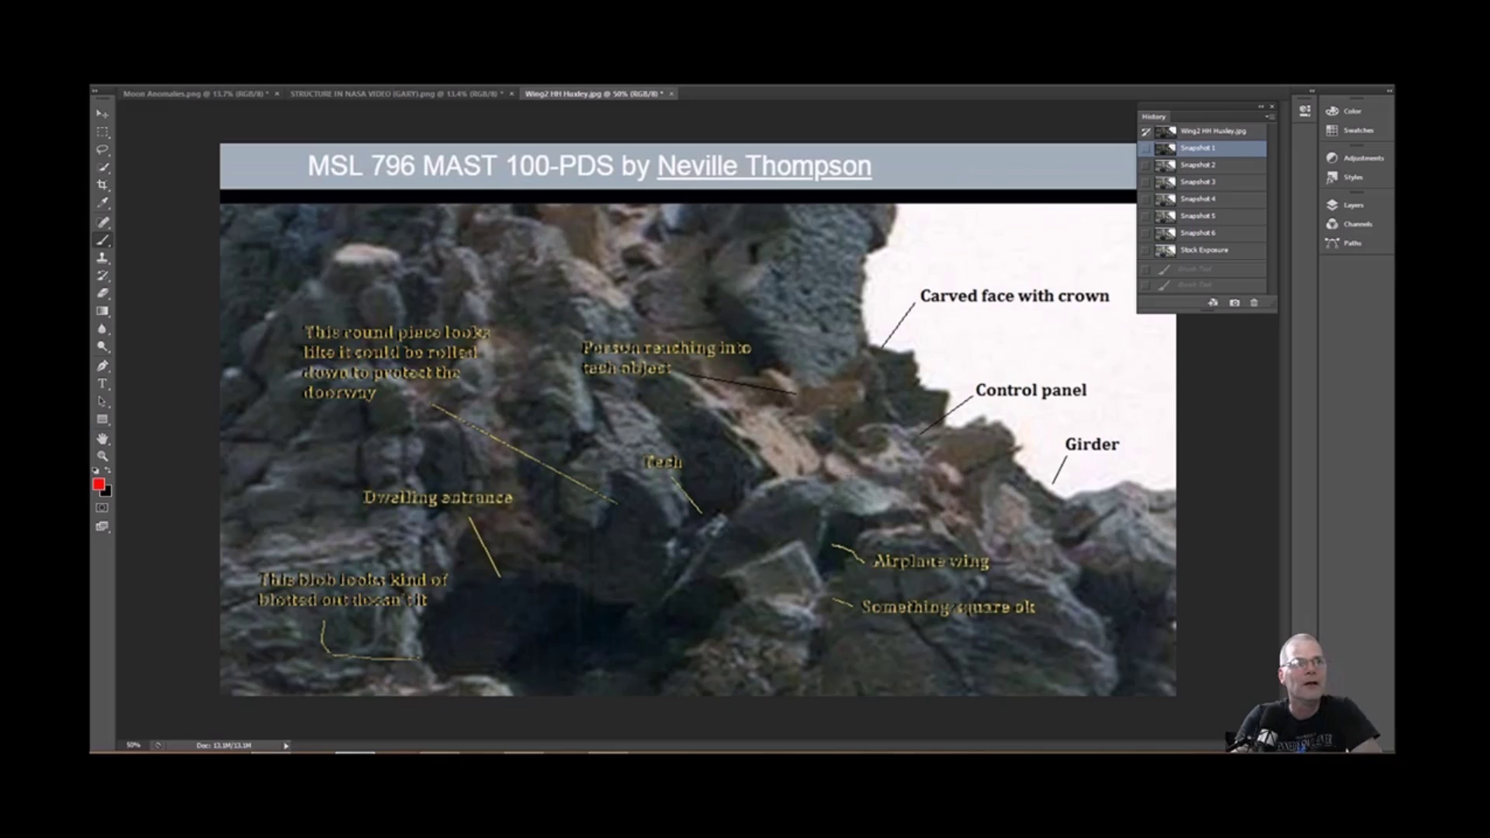
Step: Restore the brightened Stock Exposure state, zoom to 66.7%, and outline the dark rock below Tech in red
click(1203, 250)
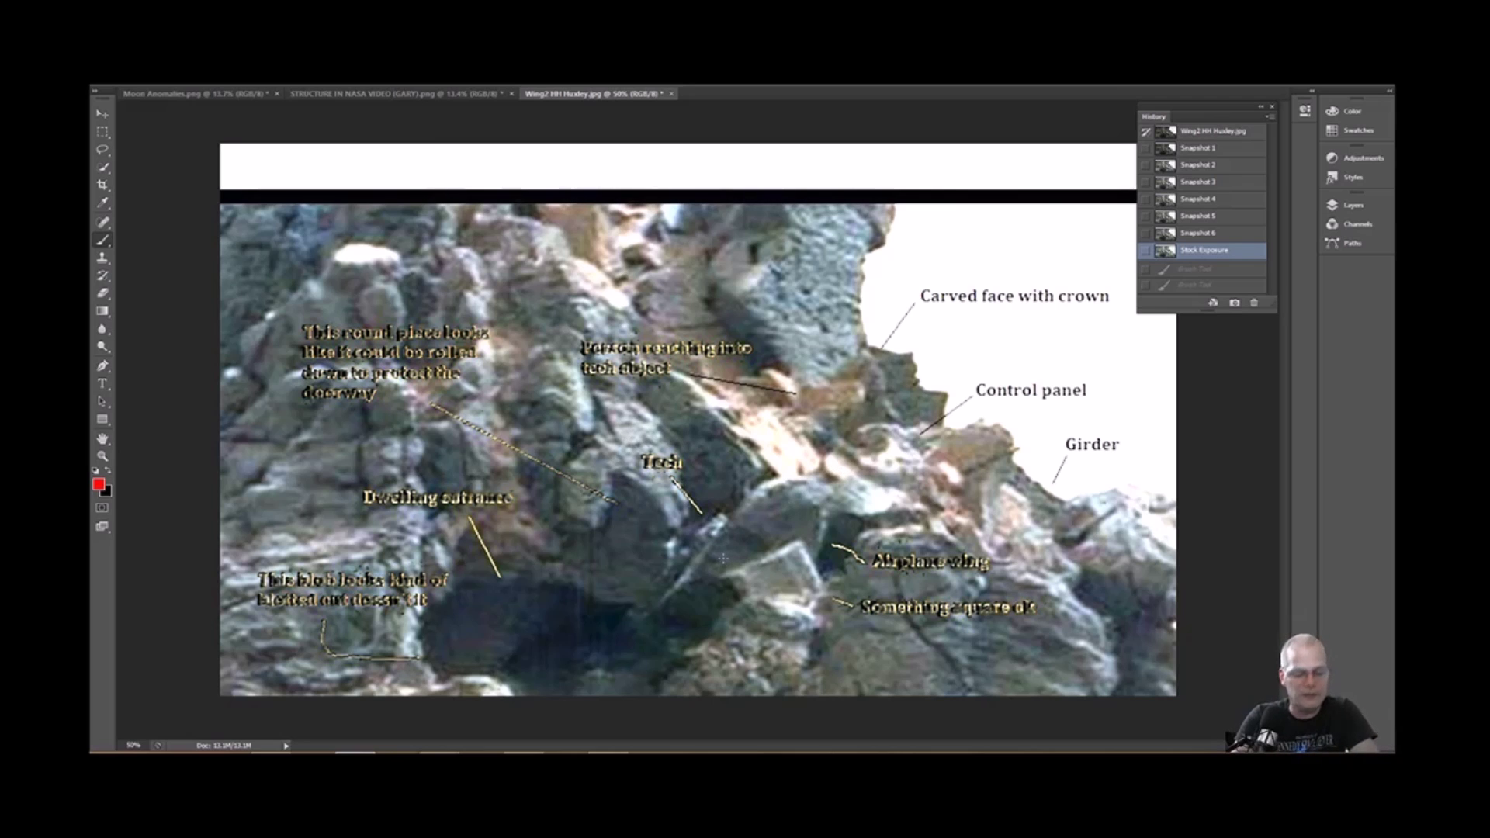
key(ctrl+plus)
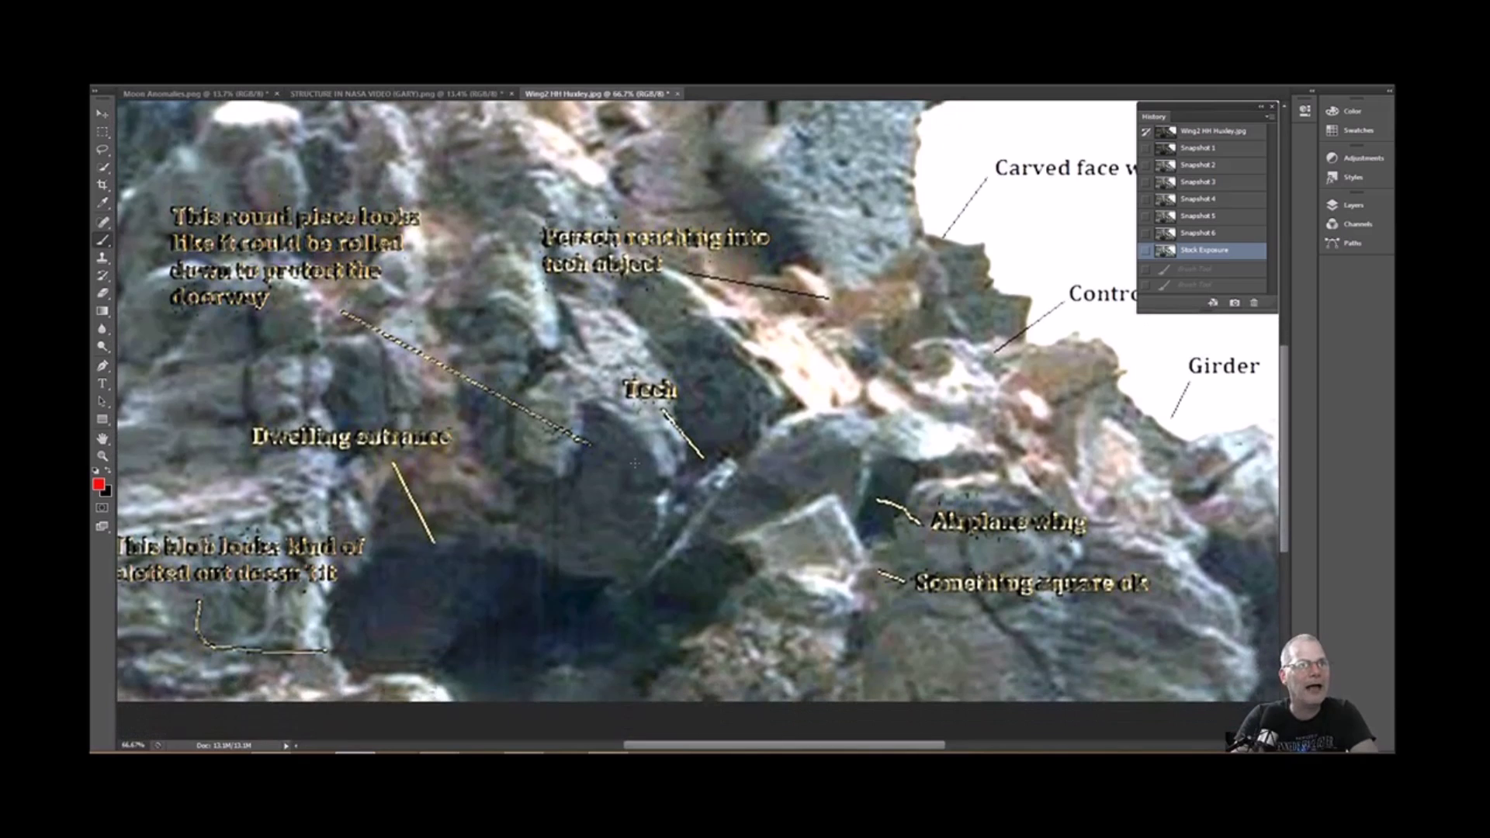
mouse_move(583, 437)
mouse_down()
mouse_move(584, 470)
mouse_move(518, 489)
mouse_move(521, 516)
mouse_move(579, 574)
mouse_move(648, 552)
mouse_move(658, 467)
mouse_up()
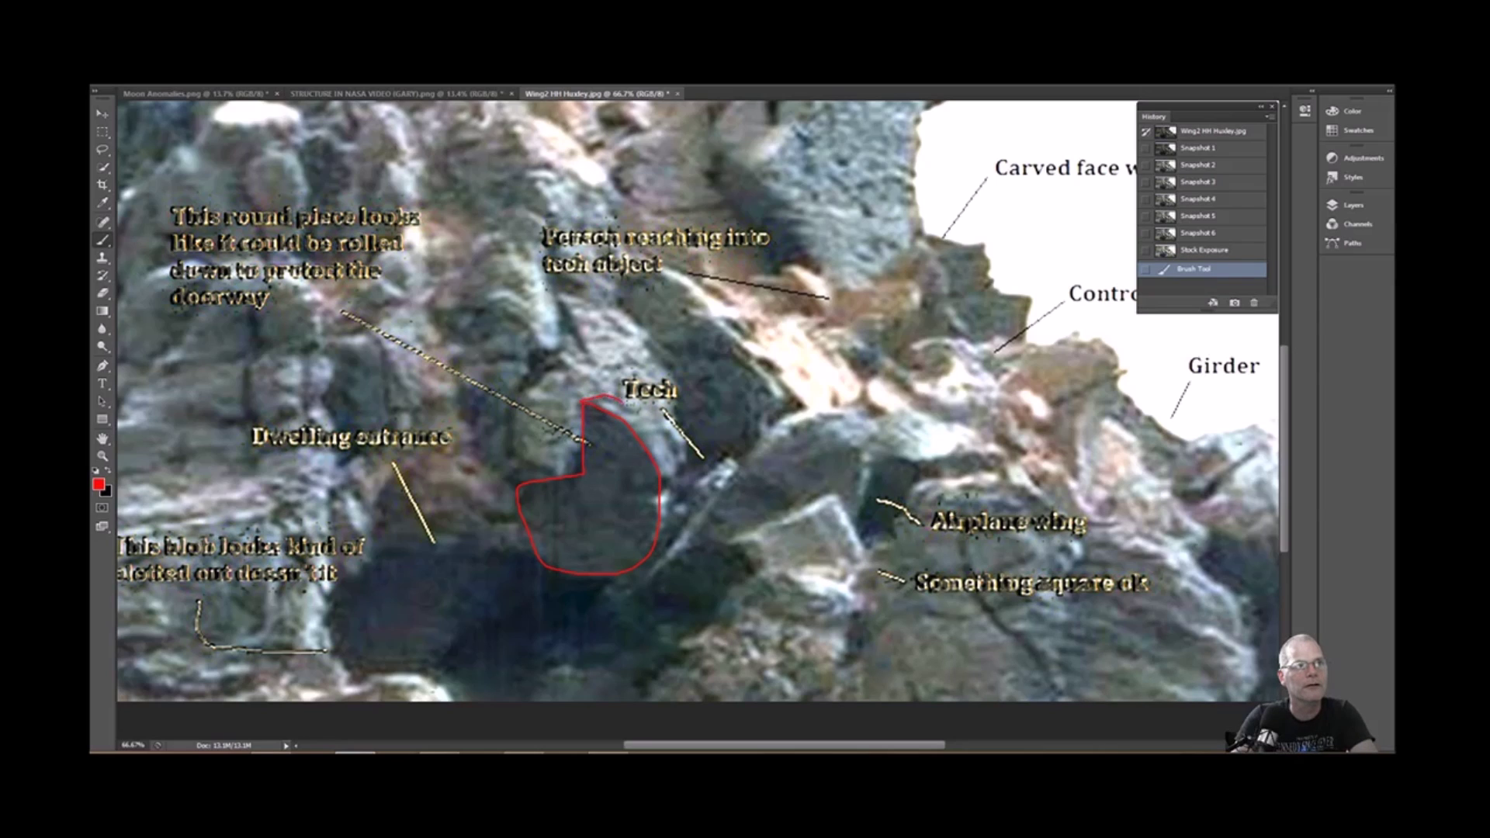
Step: Brush extra red lines, a dot and a bracket mark beside the outlined rock near Tech
drag(621, 399, 665, 437)
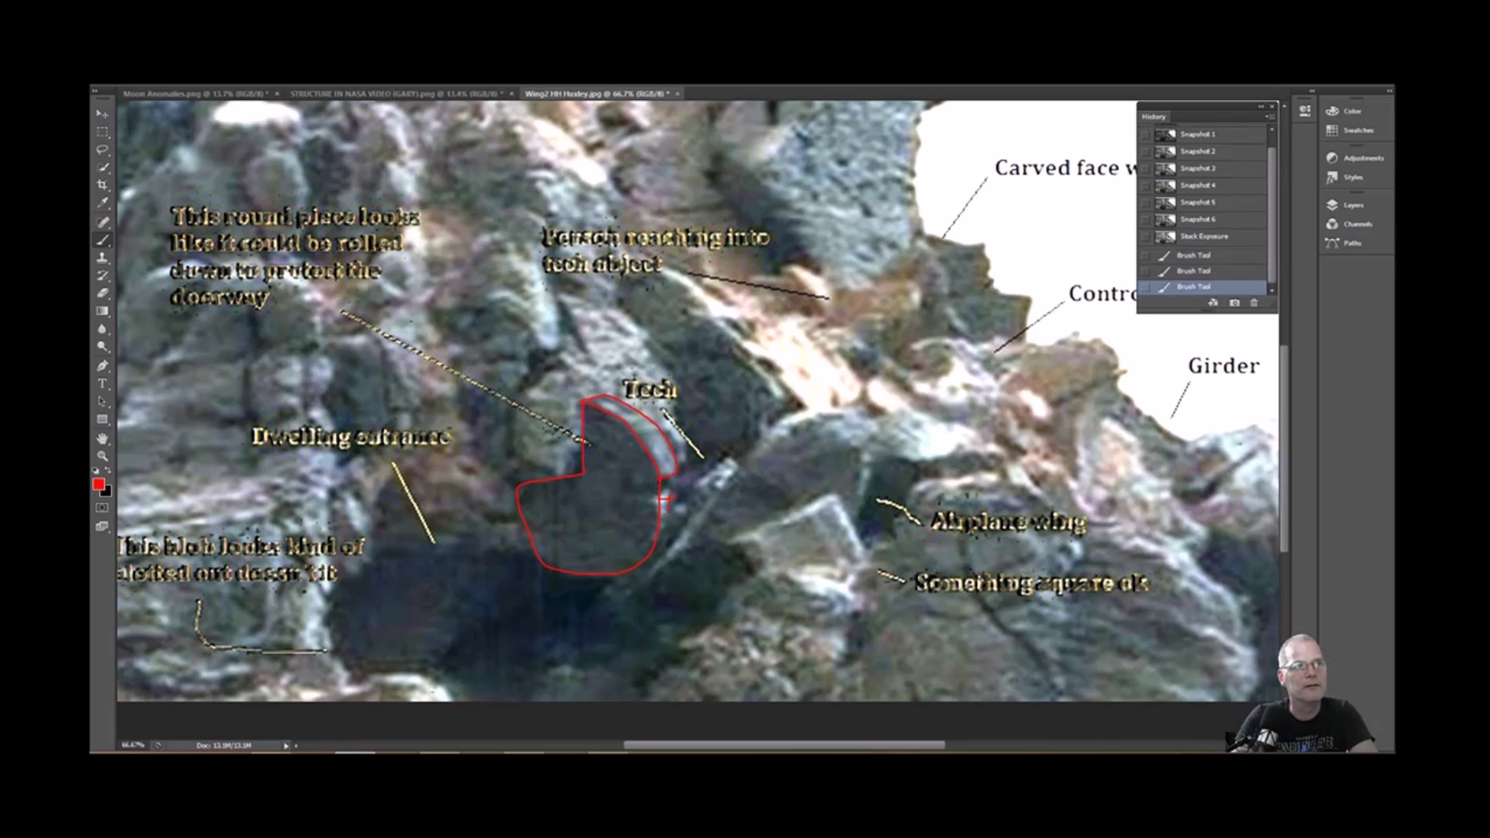
click(654, 489)
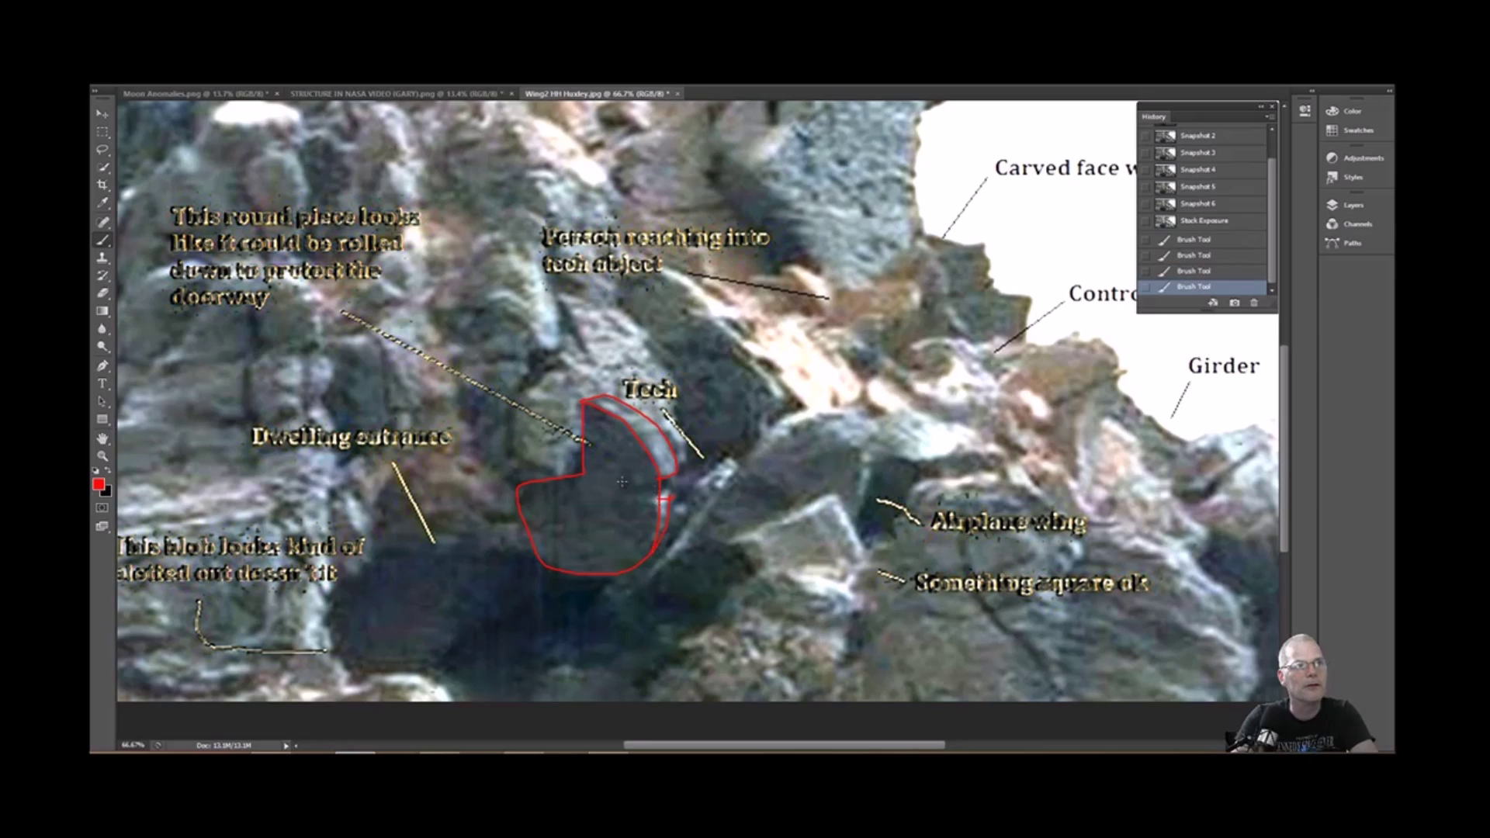
drag(620, 471, 620, 492)
click(654, 493)
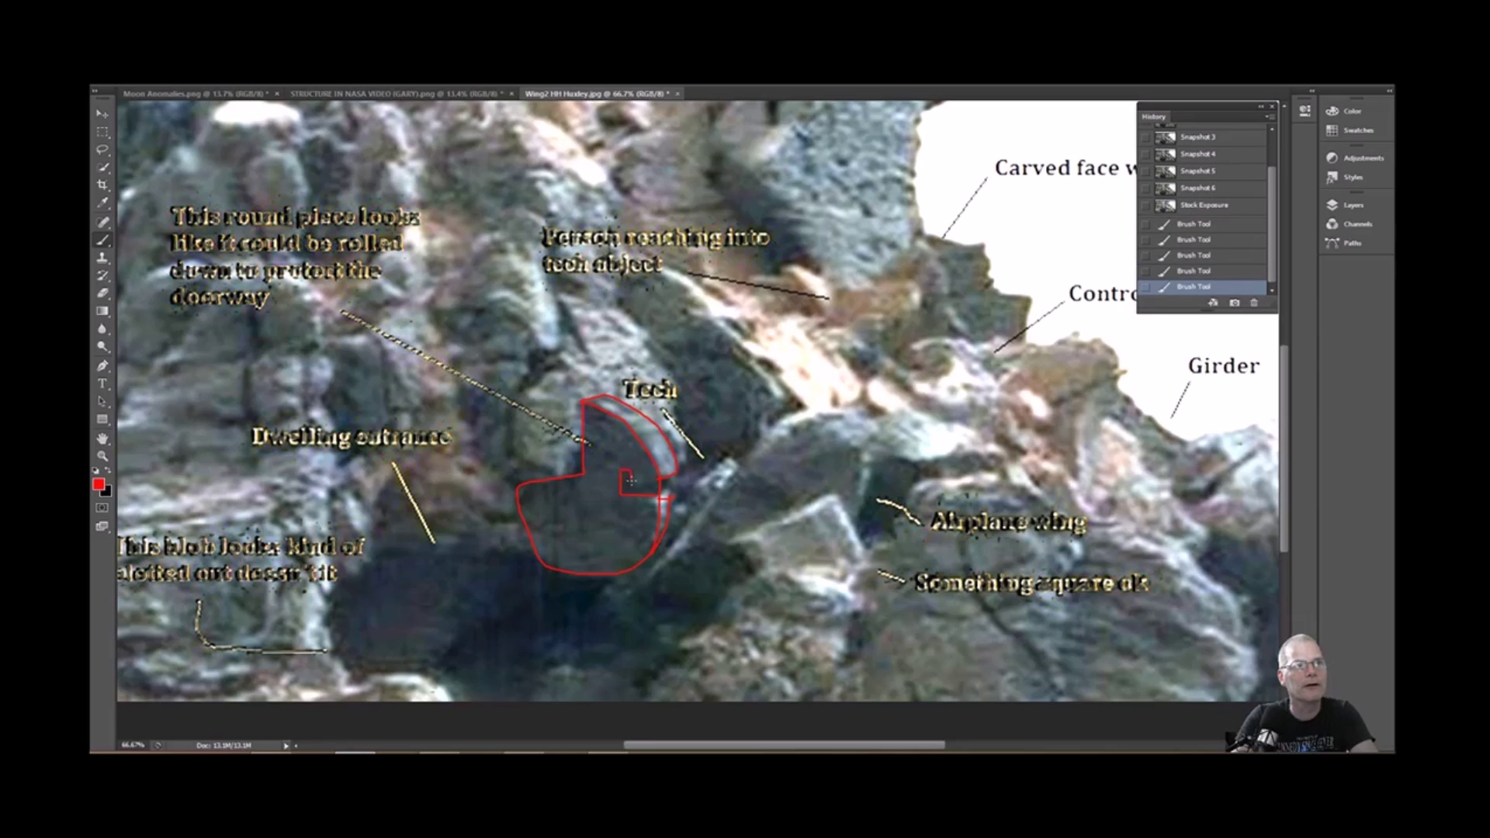
mouse_move(647, 482)
mouse_down()
mouse_move(660, 482)
mouse_move(602, 454)
mouse_up()
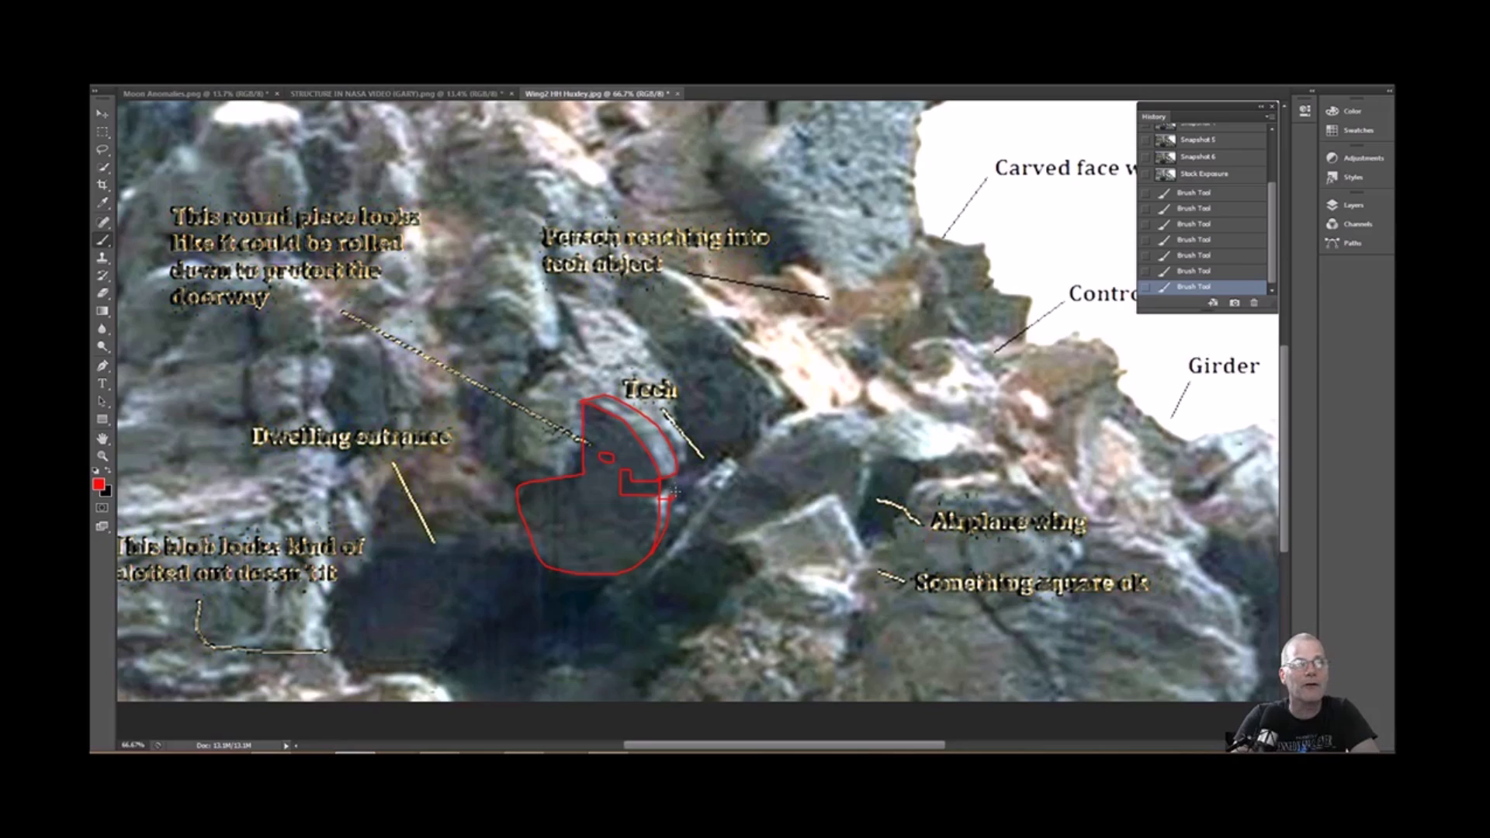
drag(674, 480, 752, 454)
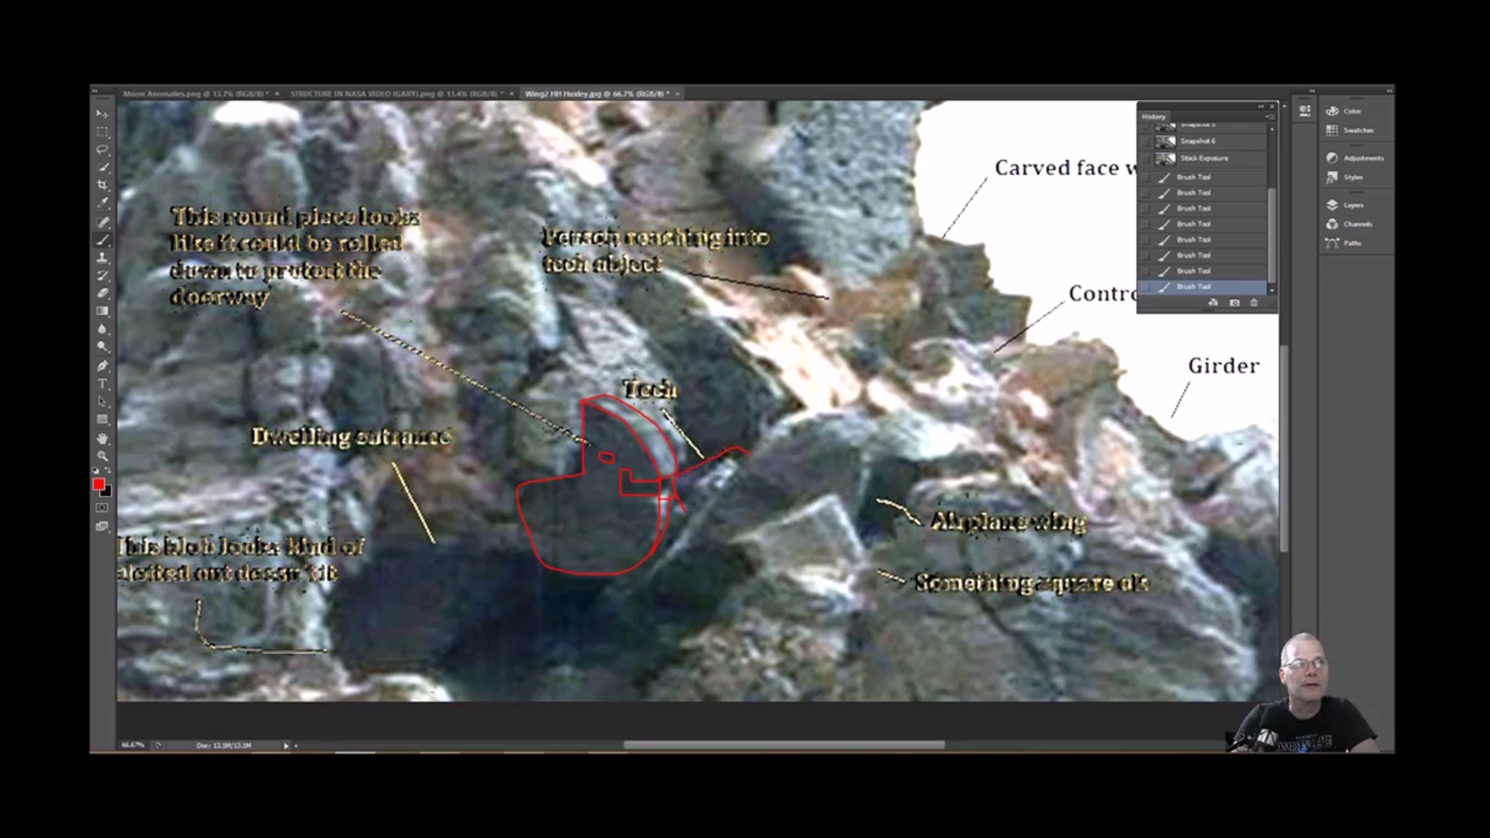
drag(689, 494, 700, 505)
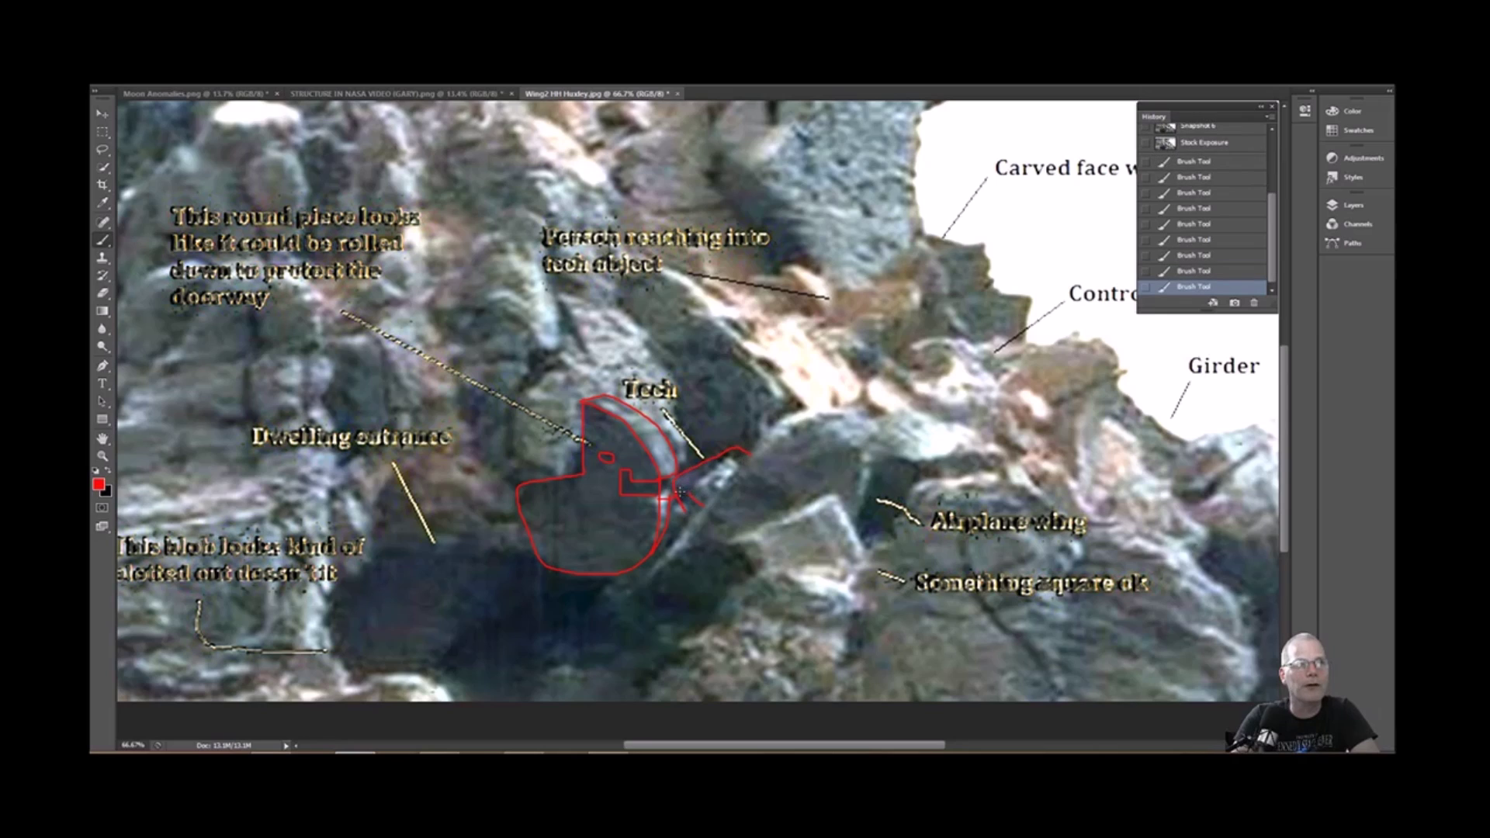
Step: Undo the extra red strokes in History, keeping only the first red outline
click(1210, 226)
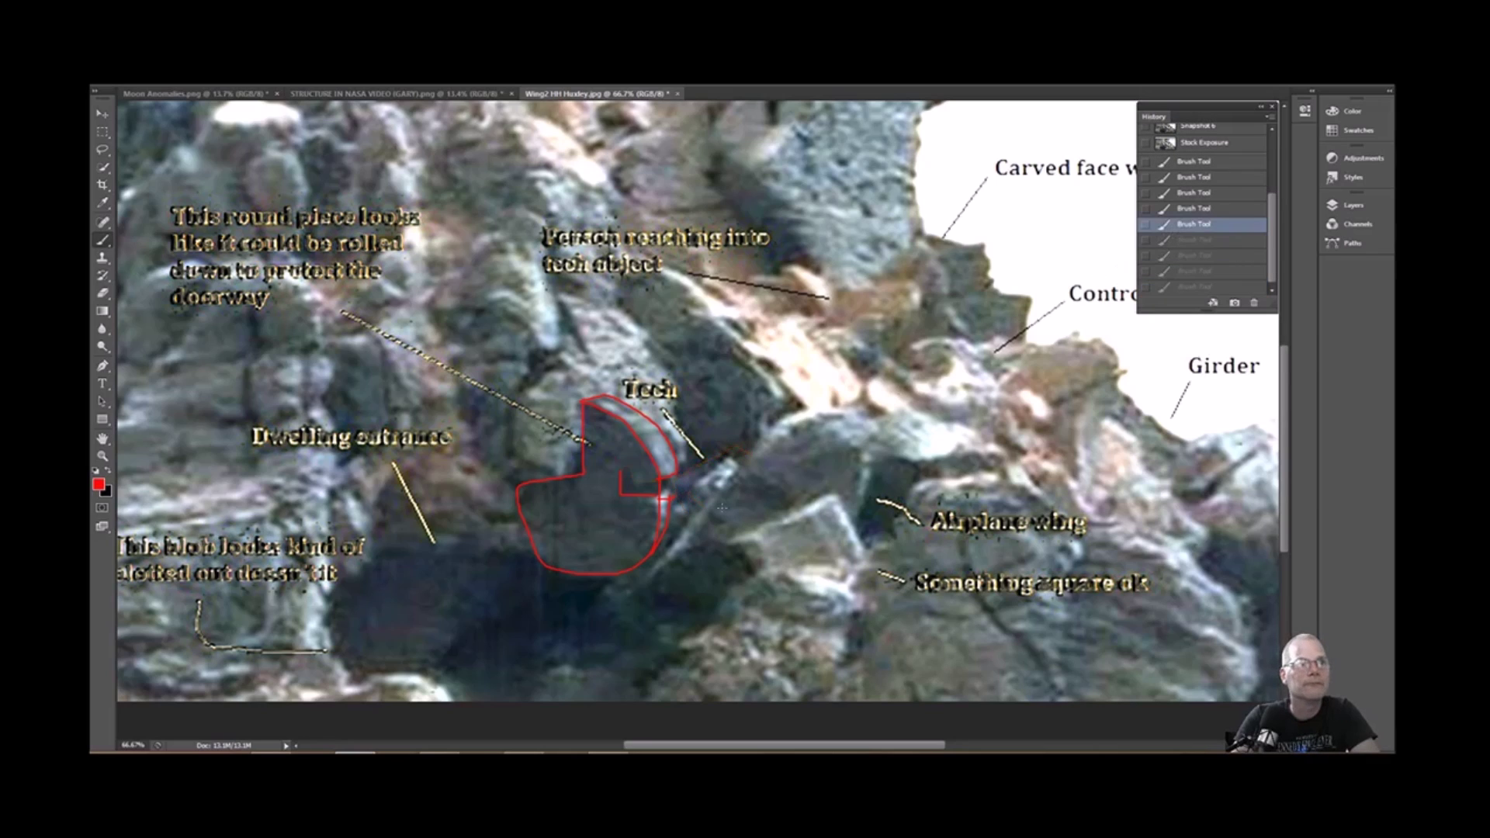
mouse_move(690, 483)
mouse_down()
mouse_move(689, 489)
mouse_move(720, 521)
mouse_move(689, 487)
mouse_move(732, 459)
mouse_move(761, 486)
mouse_up()
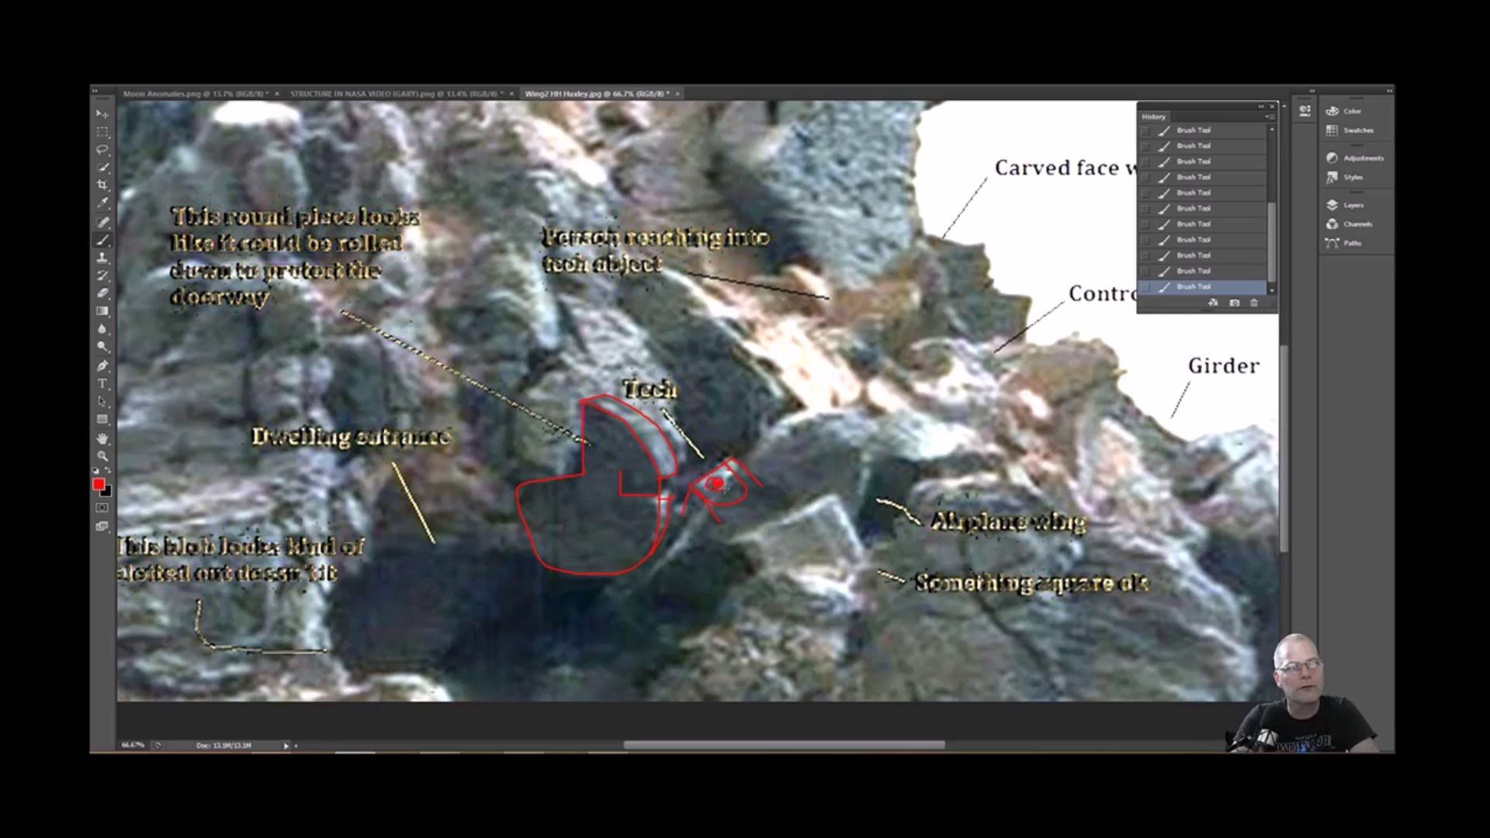
scroll(1205, 186, up, 3)
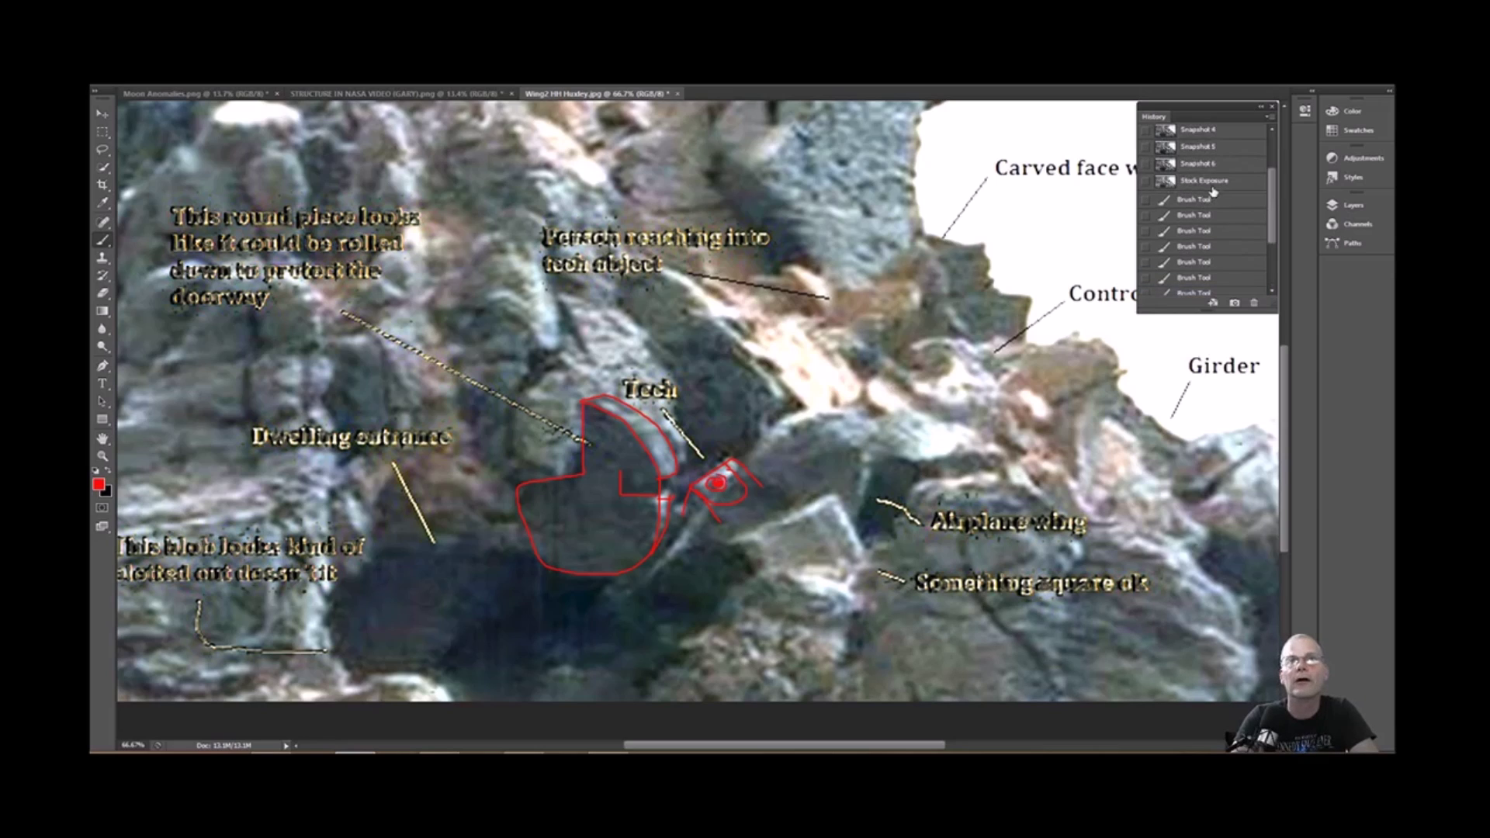
click(1218, 200)
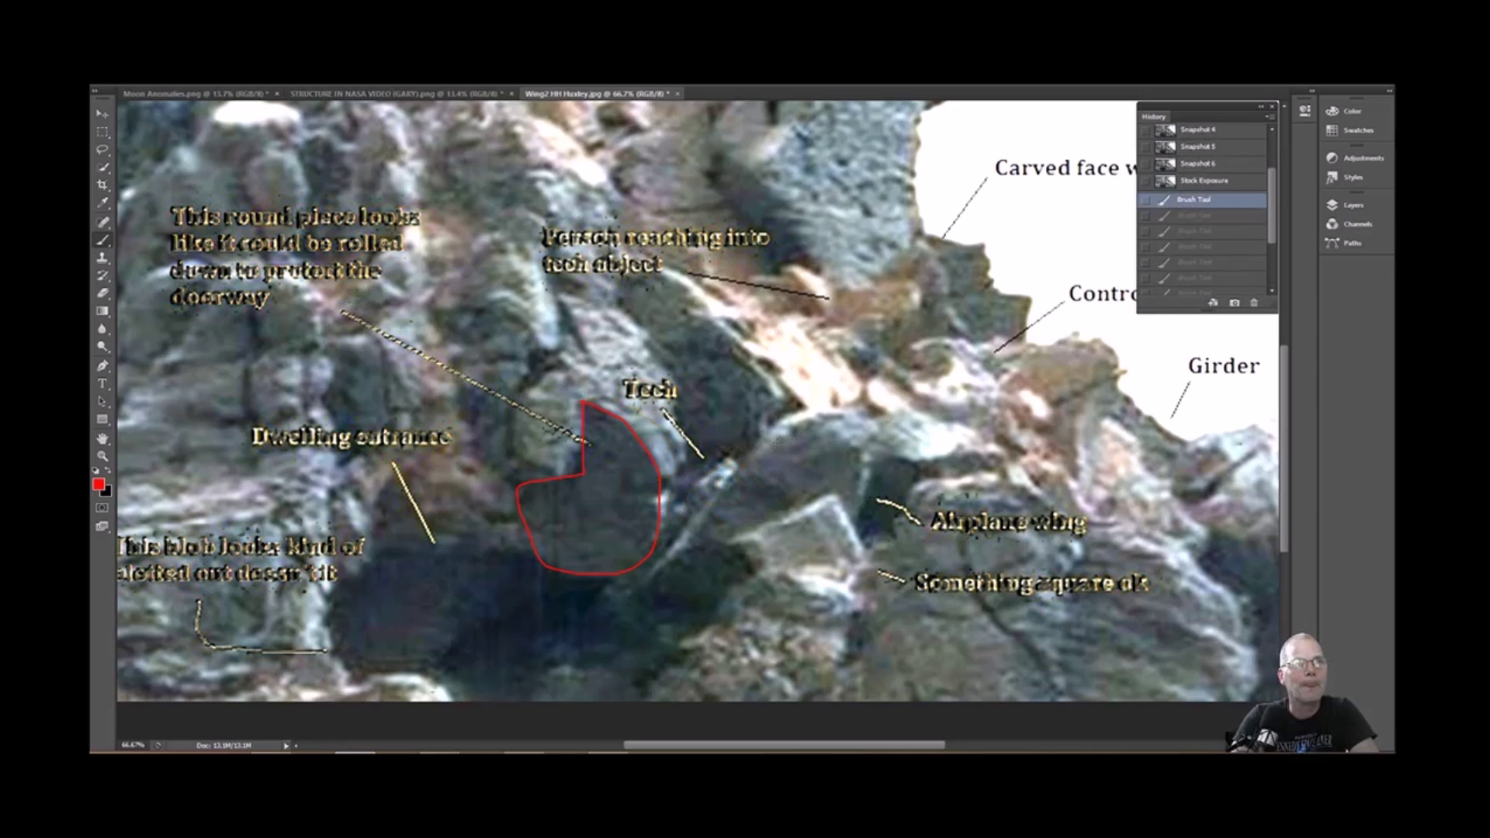
Step: Outline the rock by the Airplane wing label in red, with a red T-shaped mark beneath it
mouse_move(752, 463)
mouse_down()
mouse_move(796, 421)
mouse_move(842, 416)
mouse_move(868, 436)
mouse_move(857, 509)
mouse_up()
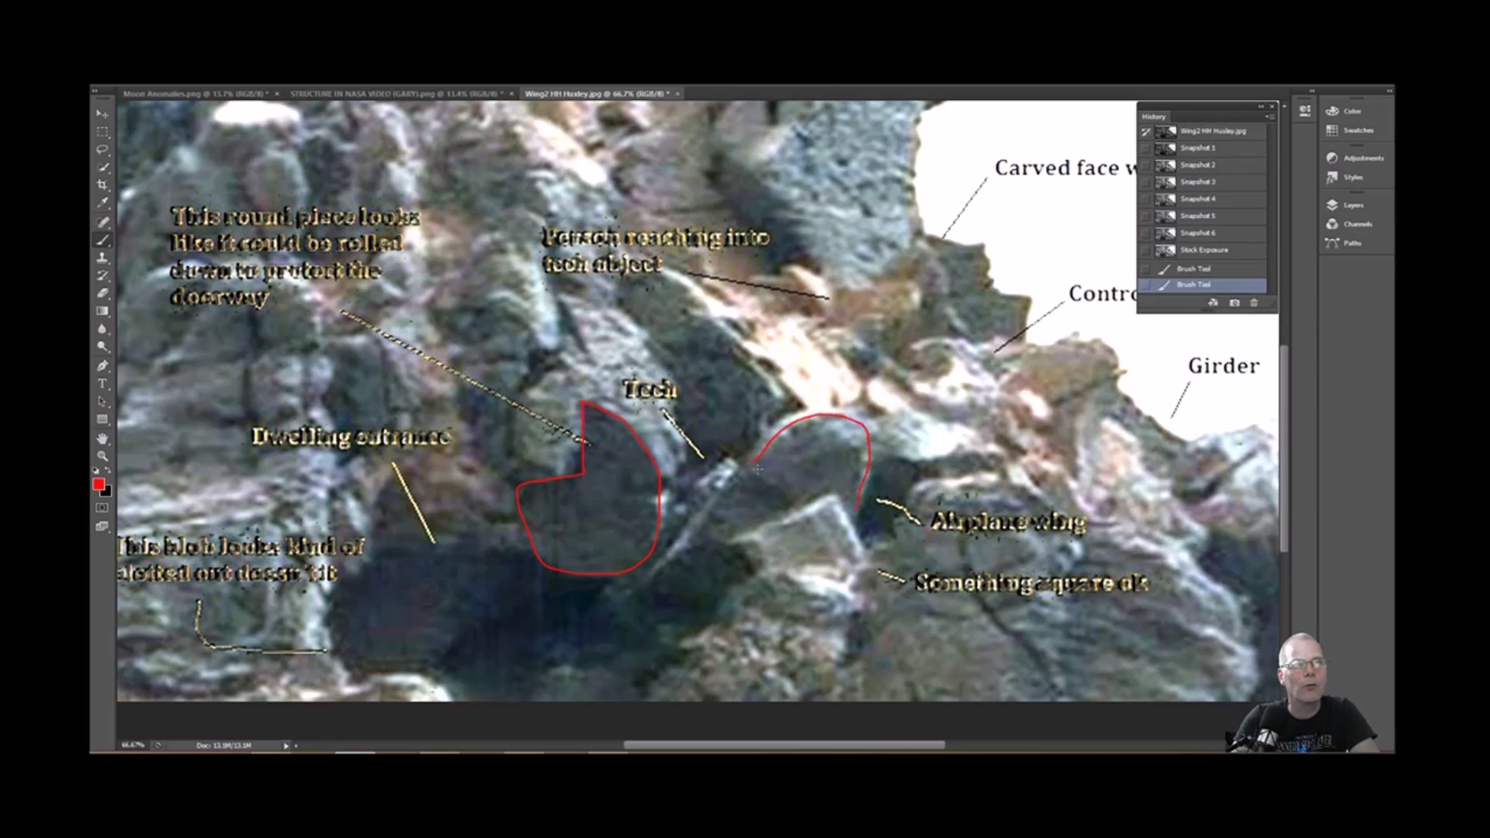
drag(786, 486, 806, 497)
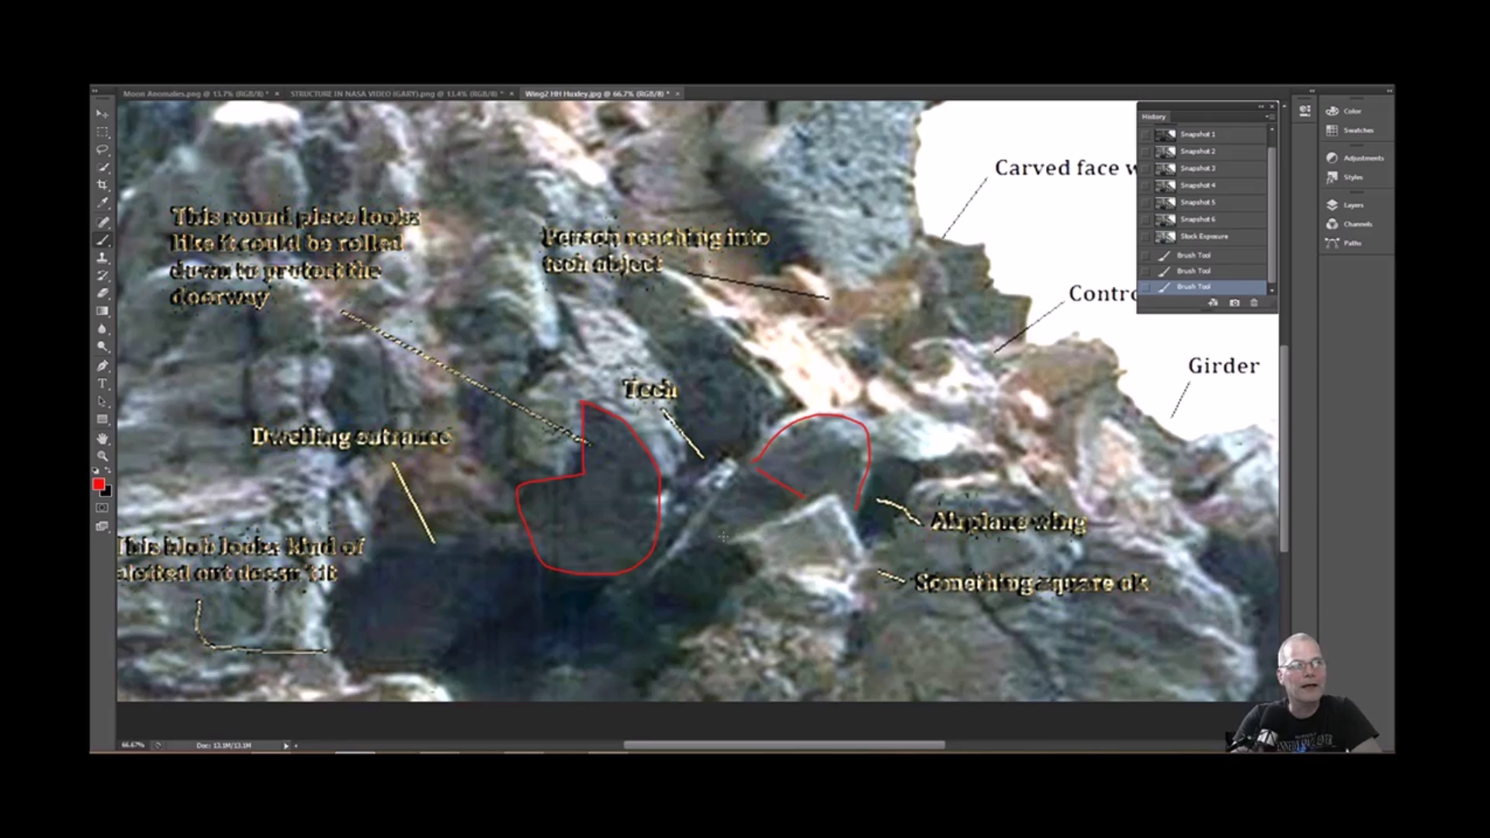
drag(759, 527, 818, 500)
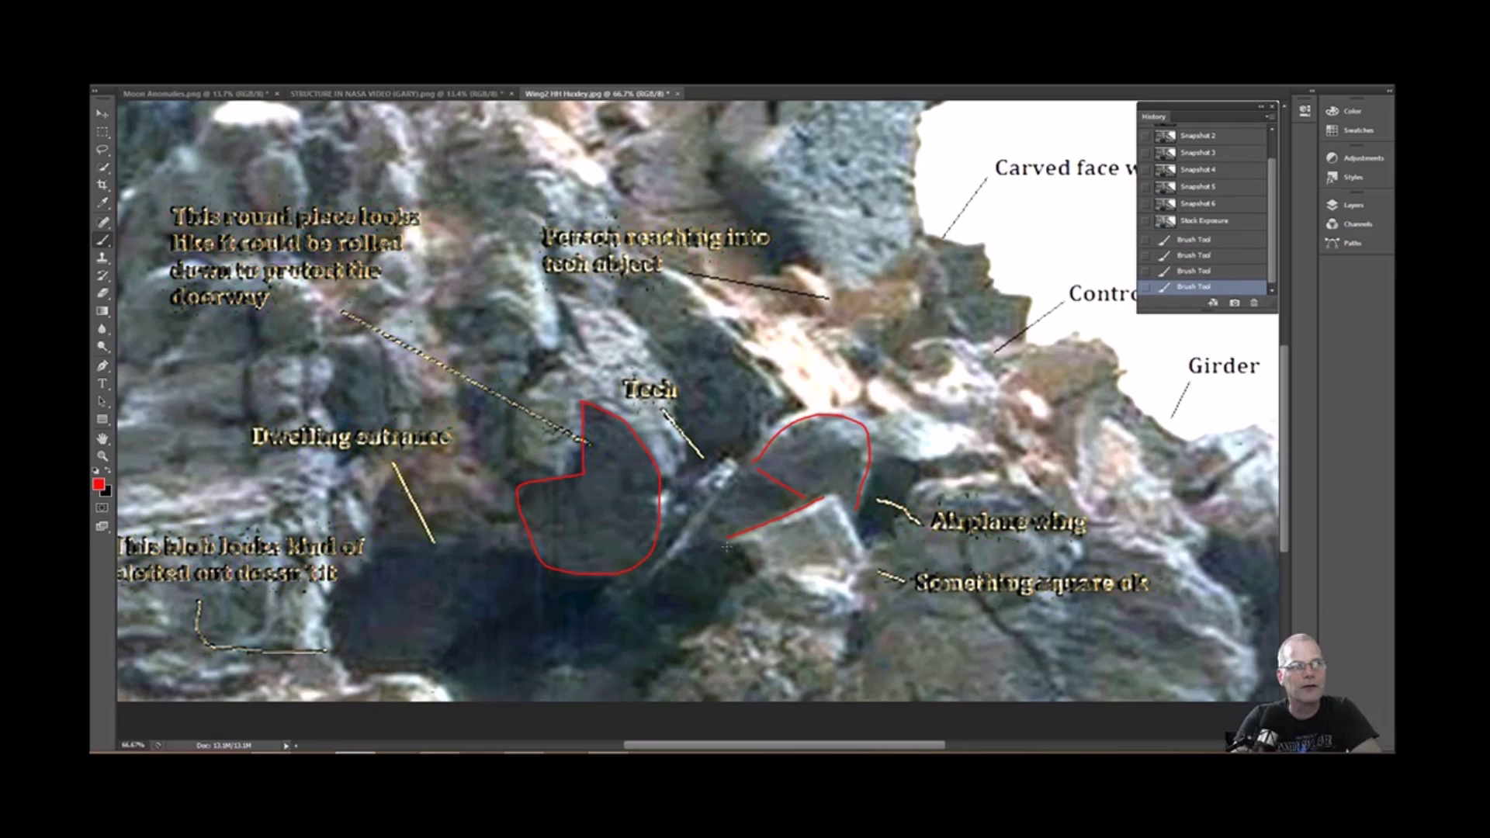
drag(727, 547, 766, 556)
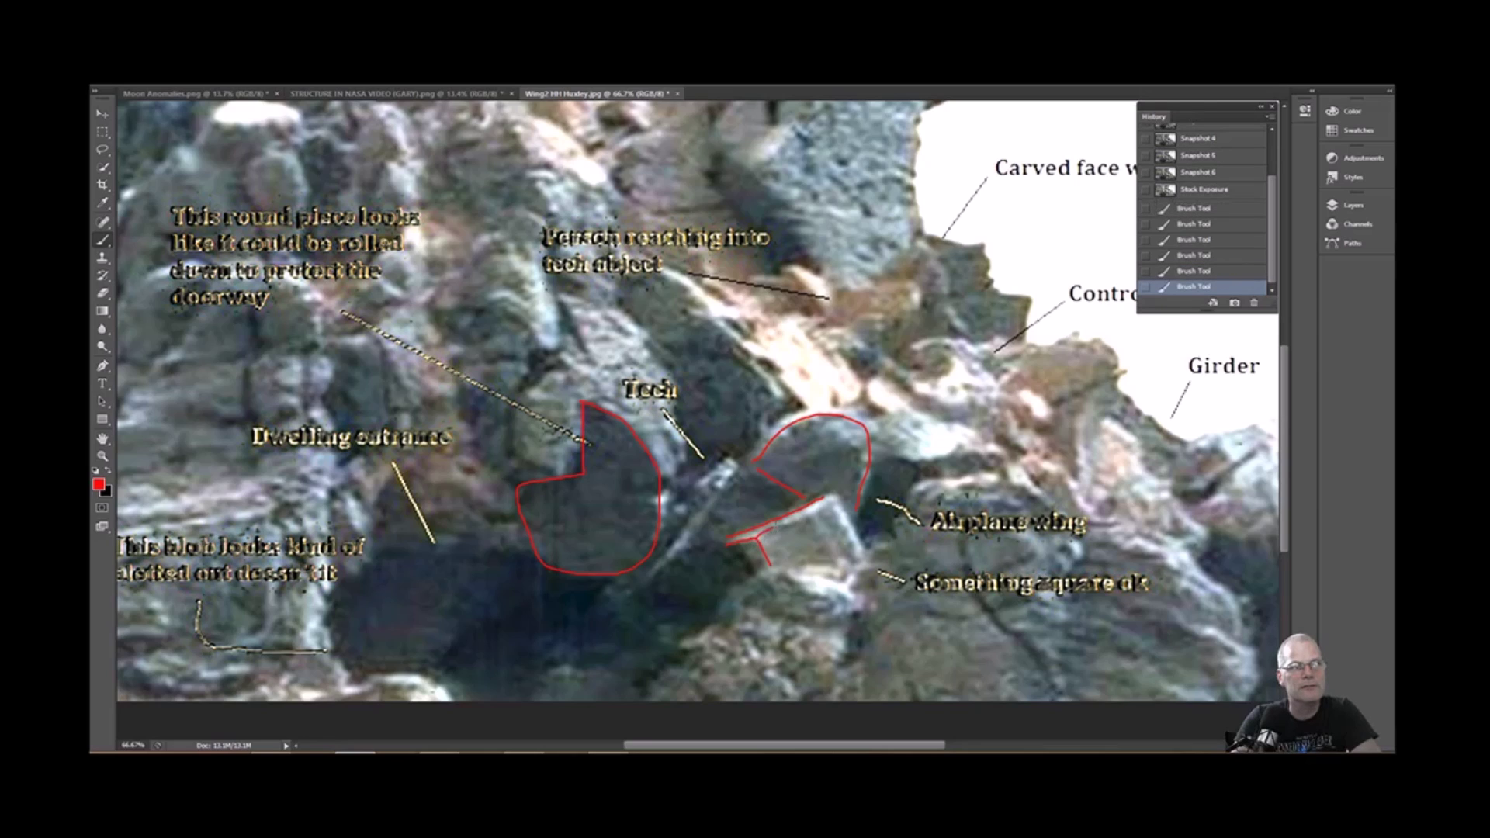
mouse_move(760, 534)
mouse_down()
mouse_move(814, 525)
mouse_move(832, 557)
mouse_up()
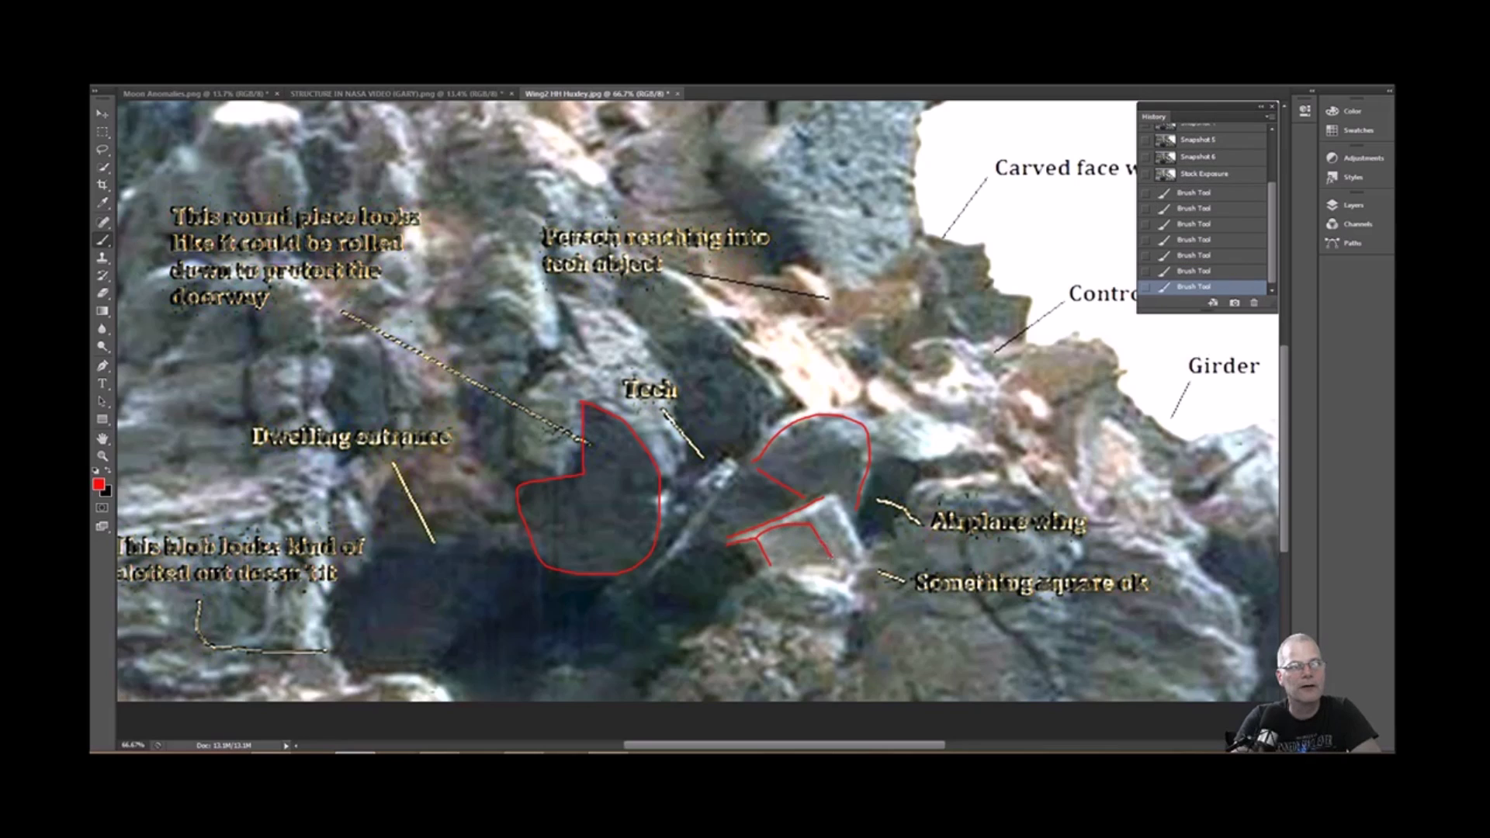
click(812, 514)
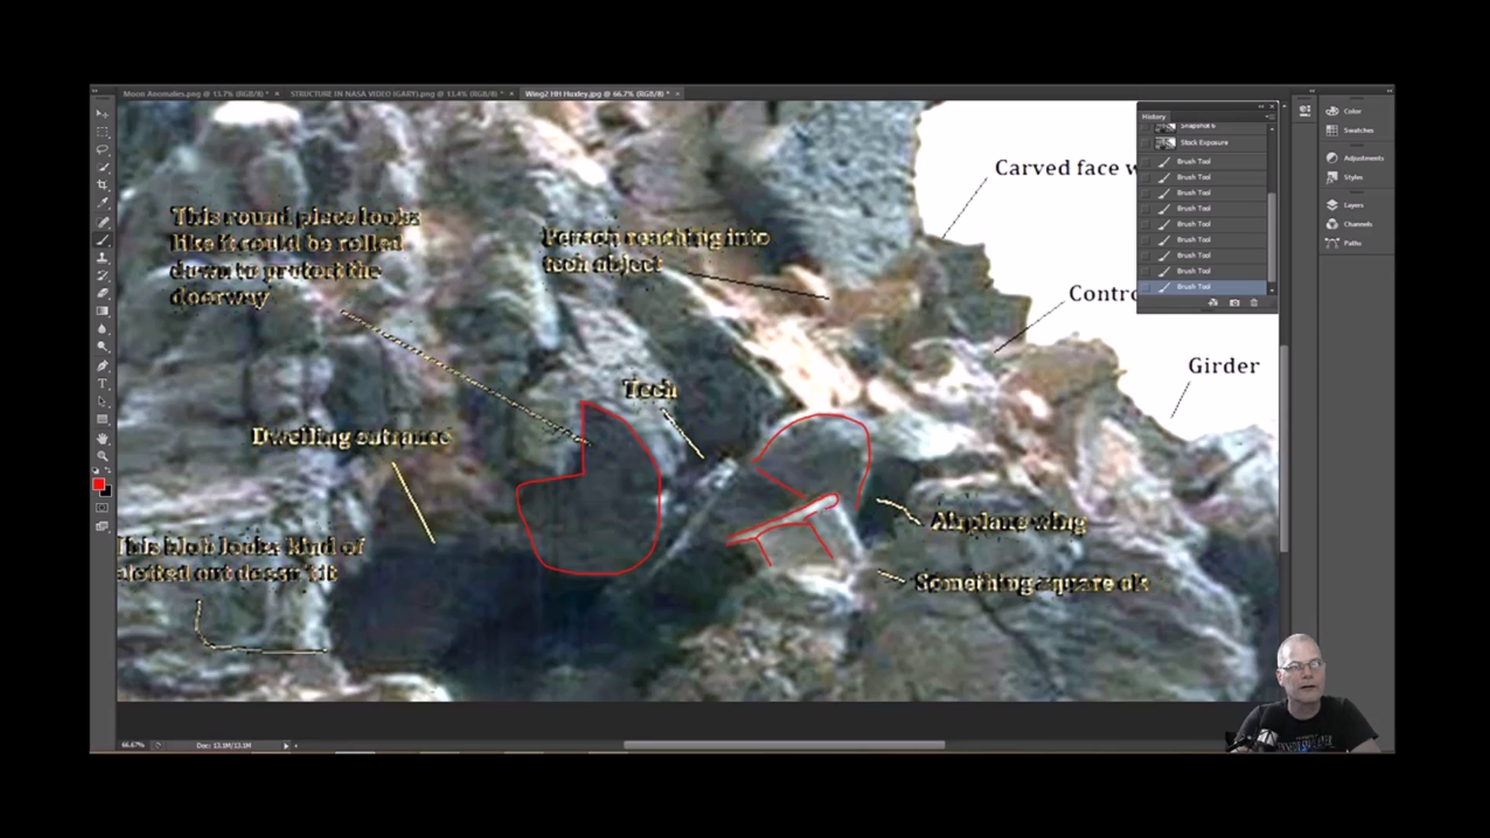
drag(822, 517, 831, 536)
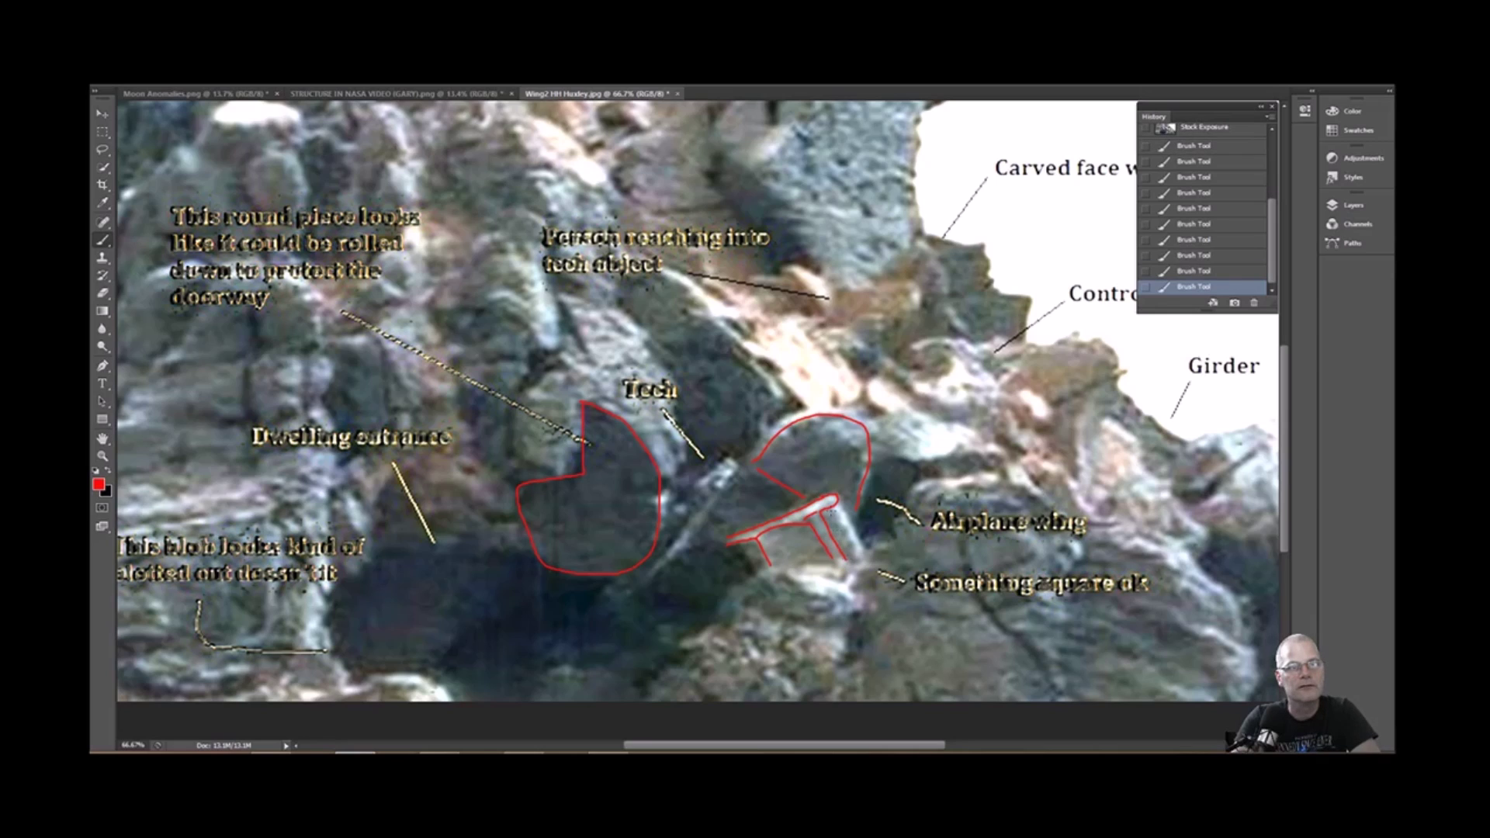
drag(845, 557, 865, 555)
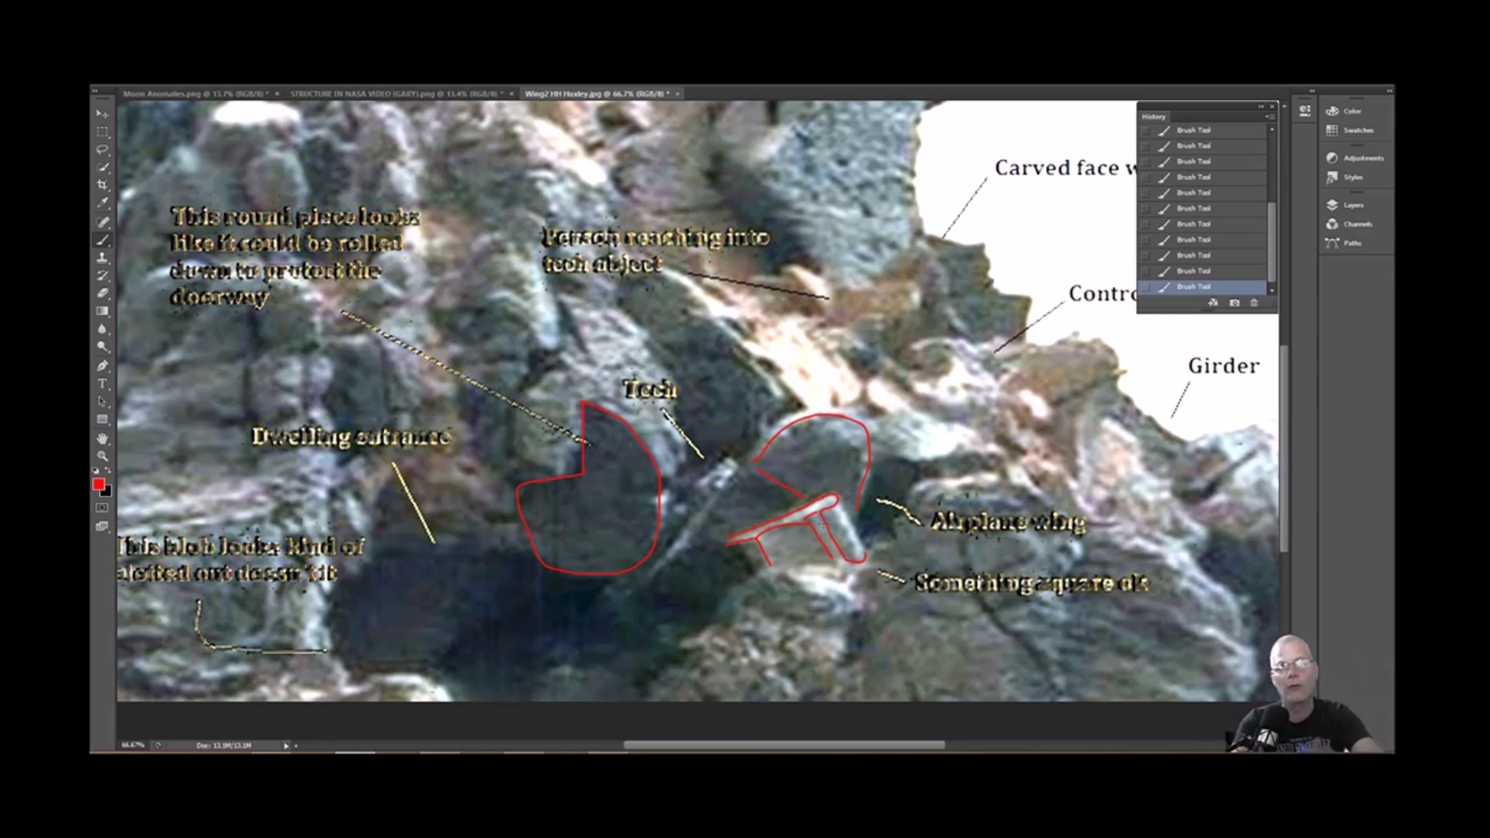
Step: Circle the carved face in red, revert to an earlier Brush state, and redraw the red arc
scroll(698, 419, up, 3)
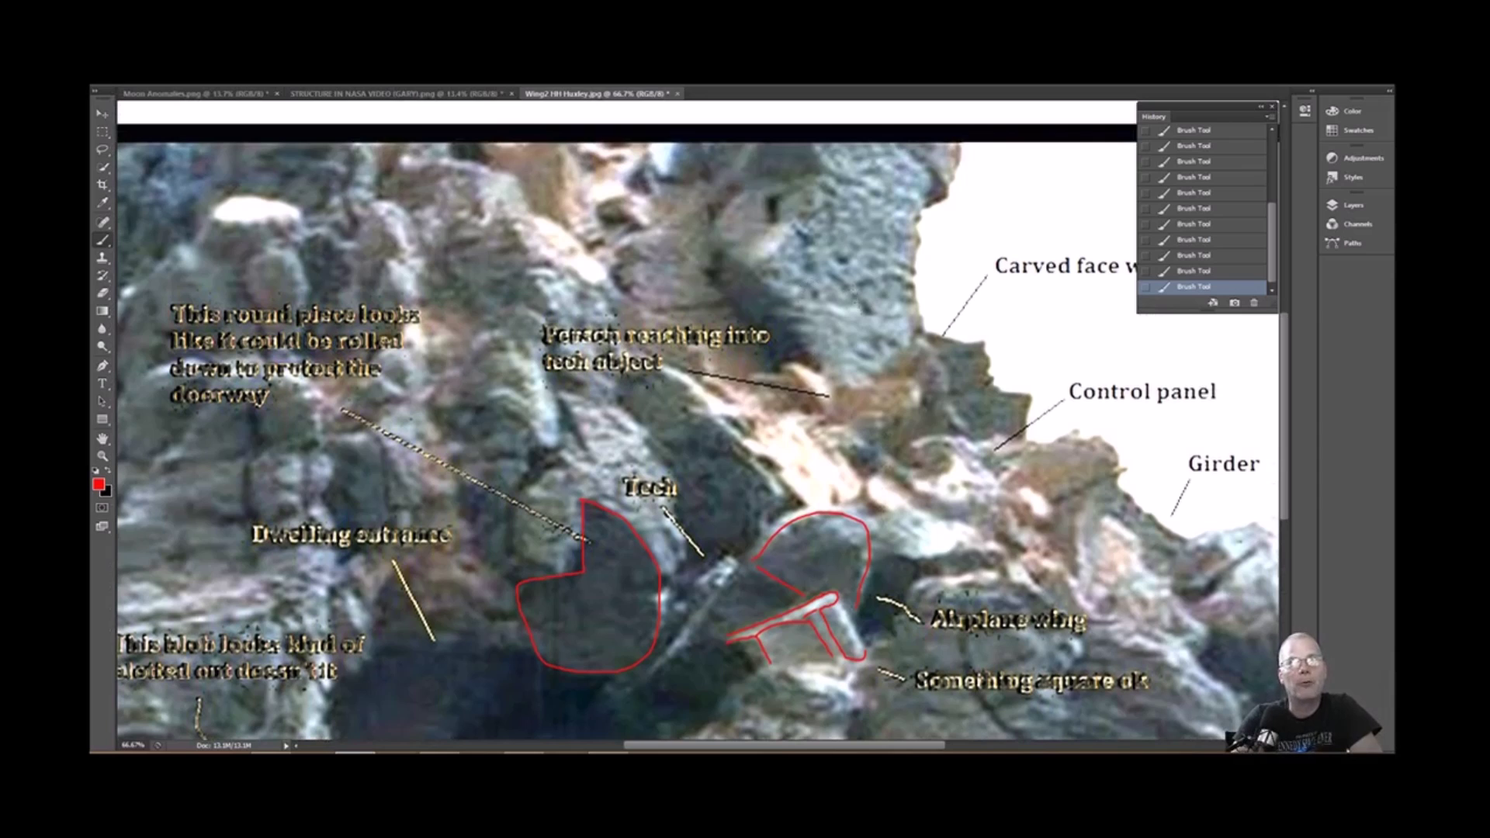
scroll(699, 419, up, 2)
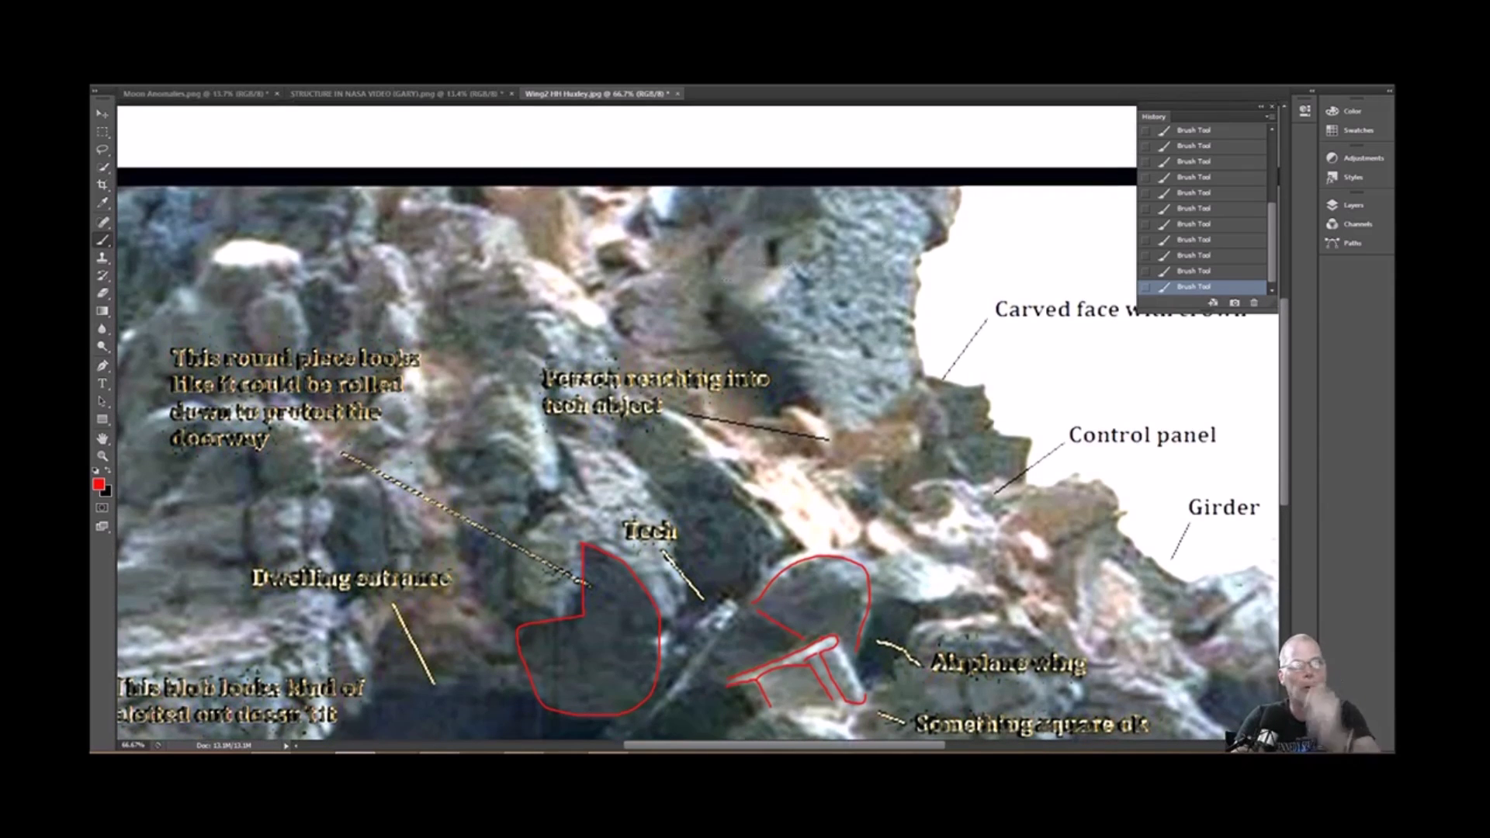
mouse_move(879, 402)
mouse_down()
mouse_move(896, 374)
mouse_move(944, 376)
mouse_move(971, 420)
mouse_up()
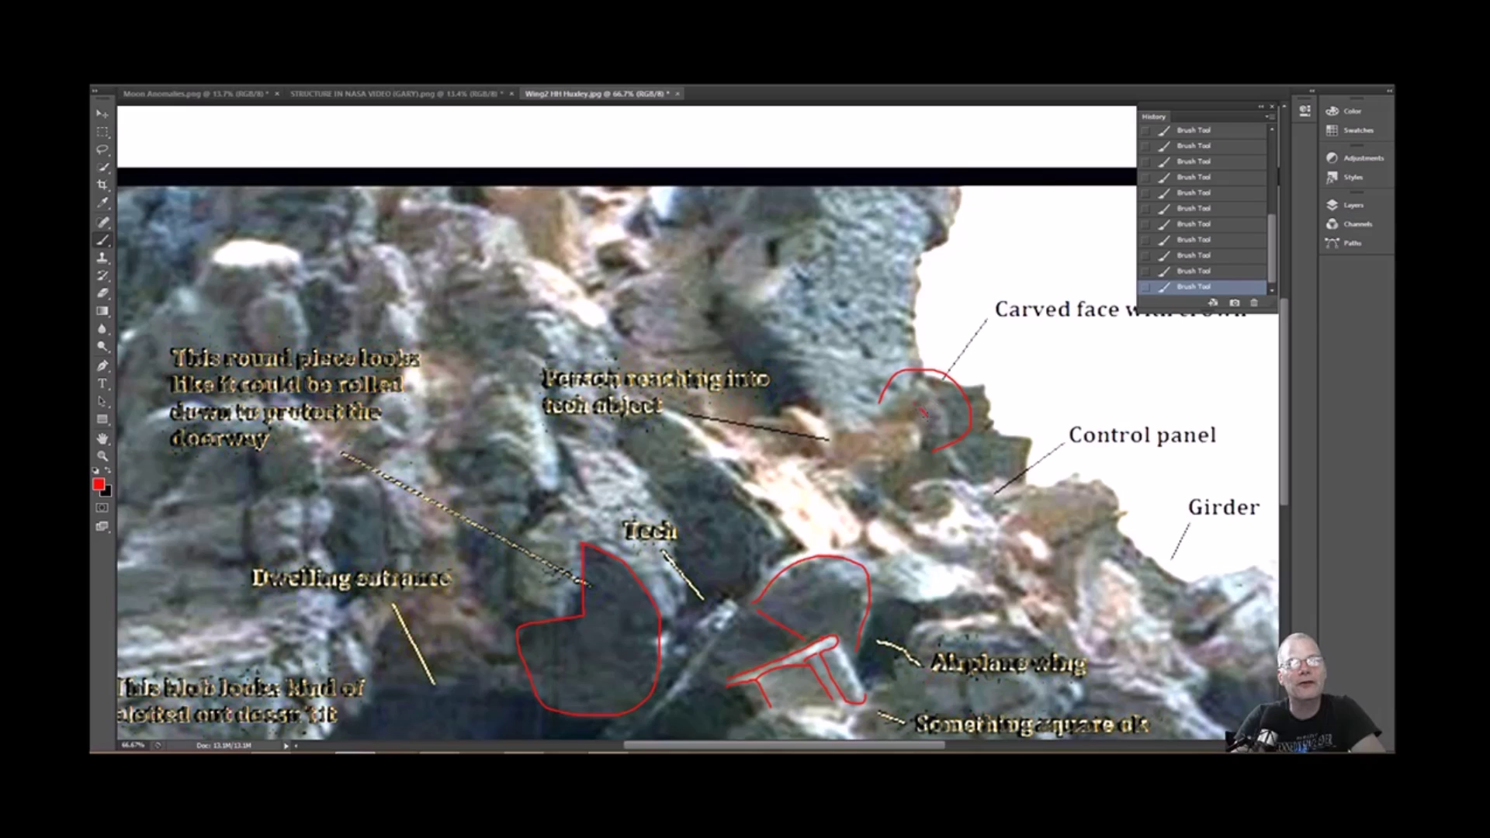
drag(929, 407, 939, 415)
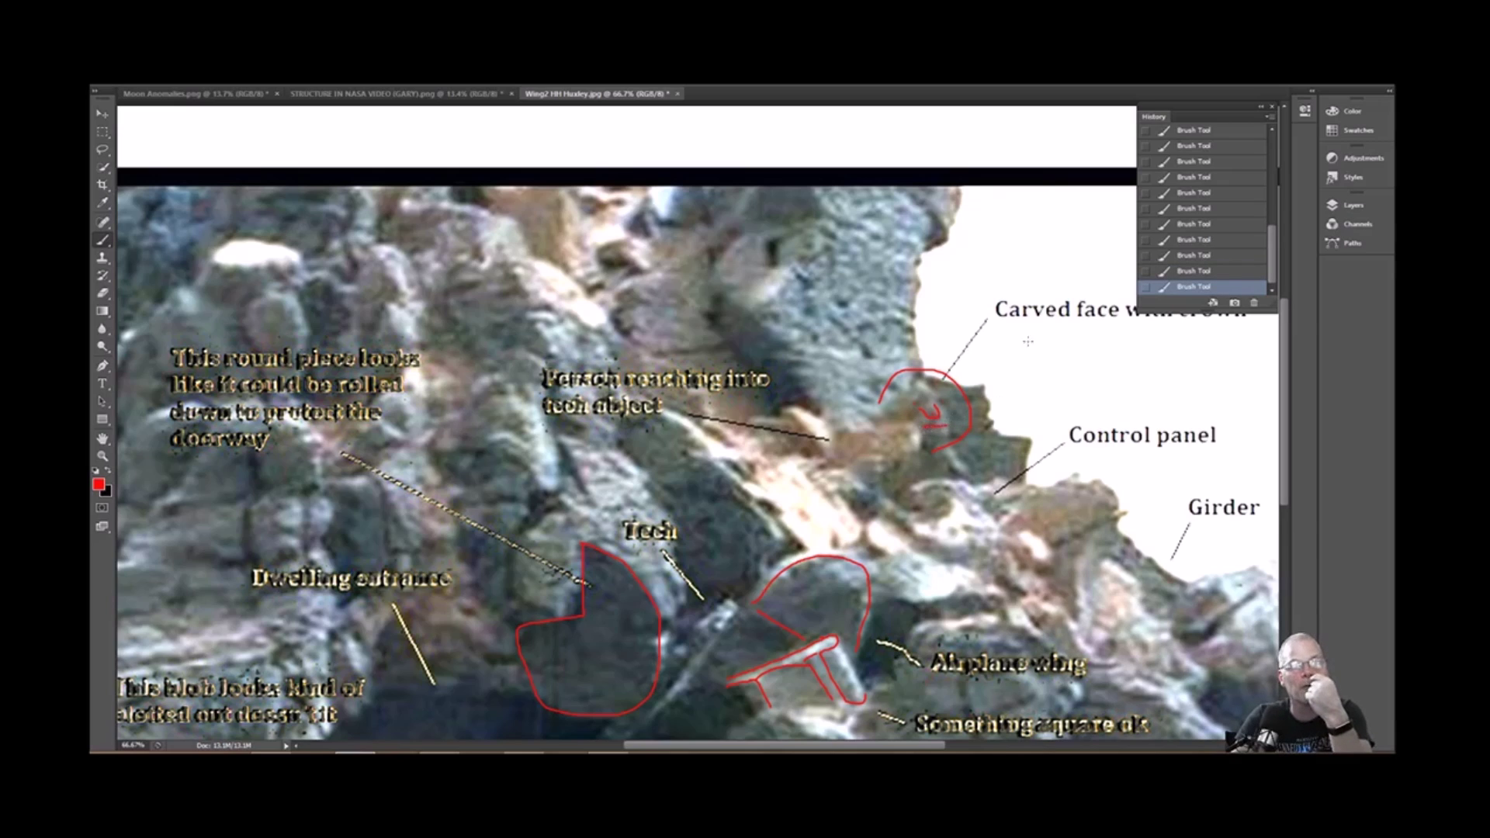
scroll(1210, 190, up, 3)
click(1217, 152)
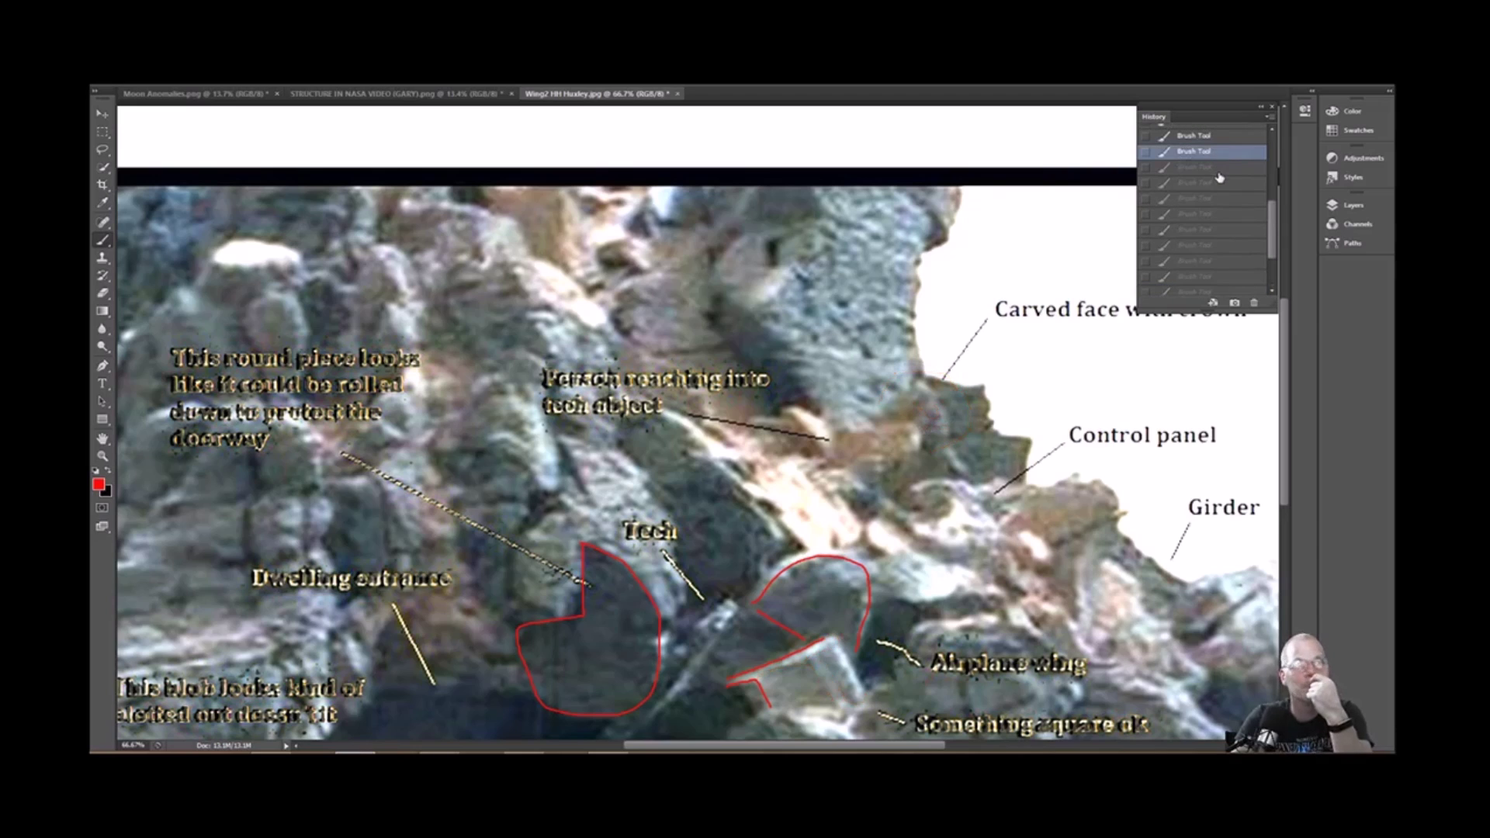
mouse_move(872, 408)
mouse_down()
mouse_move(903, 376)
mouse_move(935, 376)
mouse_up()
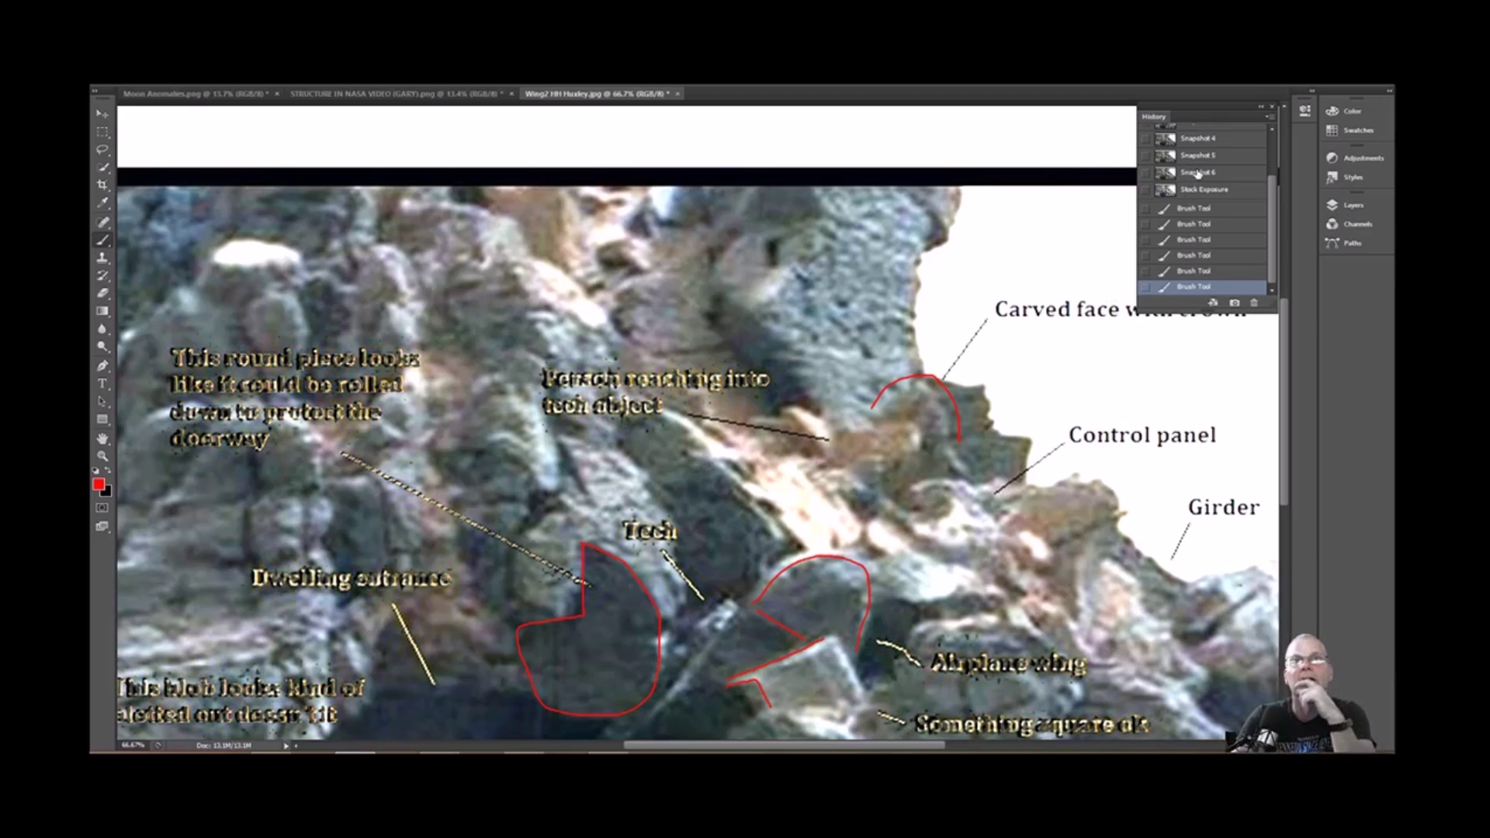
scroll(1208, 190, up, 3)
Step: Revert to Snapshot 1 and trace a red outline, arm and inner details around the reaching person
click(1225, 147)
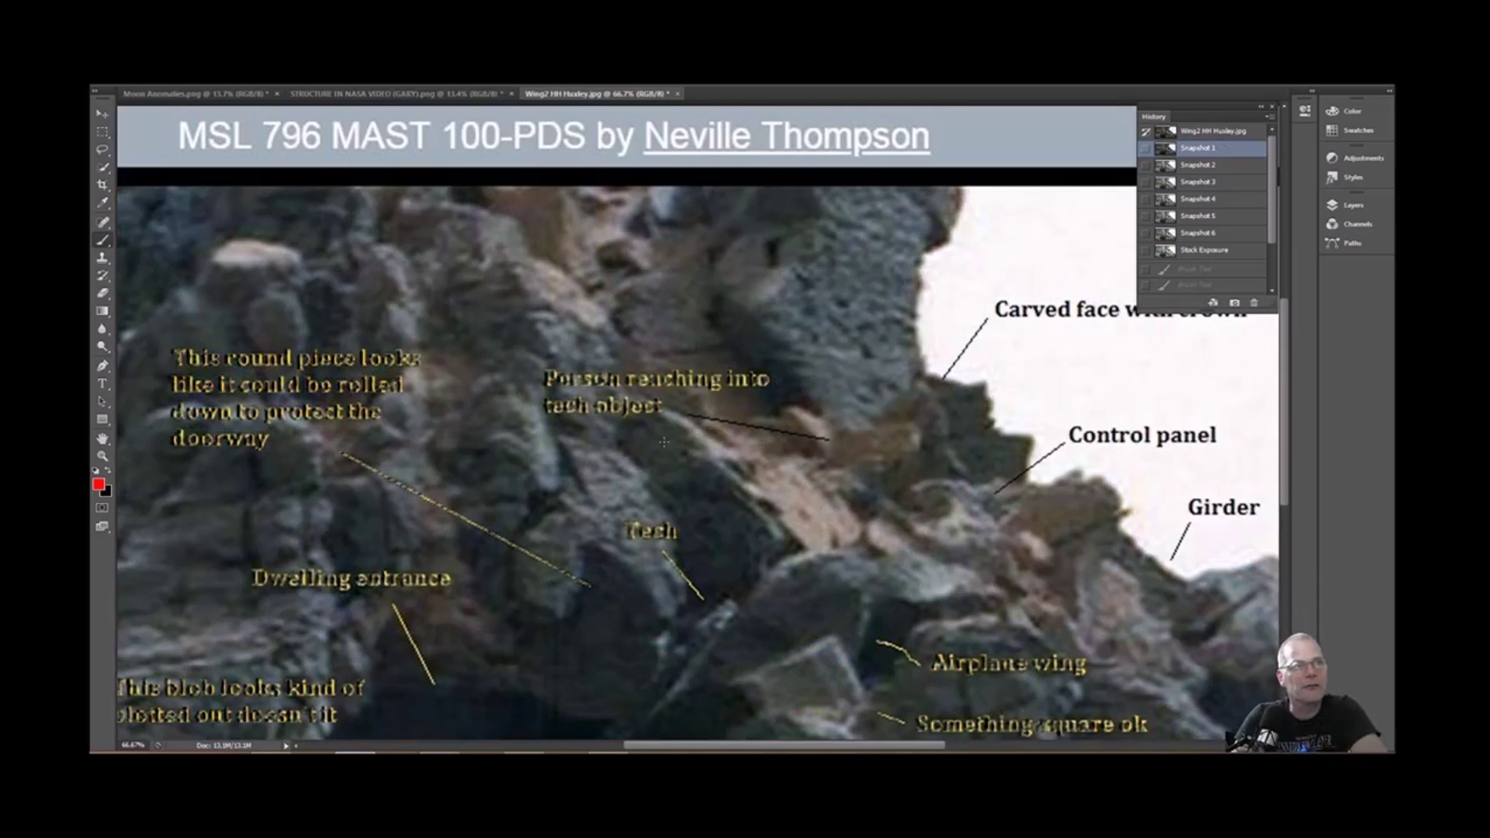
mouse_move(665, 443)
mouse_down()
mouse_move(718, 415)
mouse_move(746, 426)
mouse_move(668, 466)
mouse_move(722, 485)
mouse_move(783, 548)
mouse_move(866, 543)
mouse_move(863, 501)
mouse_up()
mouse_move(741, 416)
mouse_down()
mouse_move(782, 398)
mouse_move(834, 409)
mouse_up()
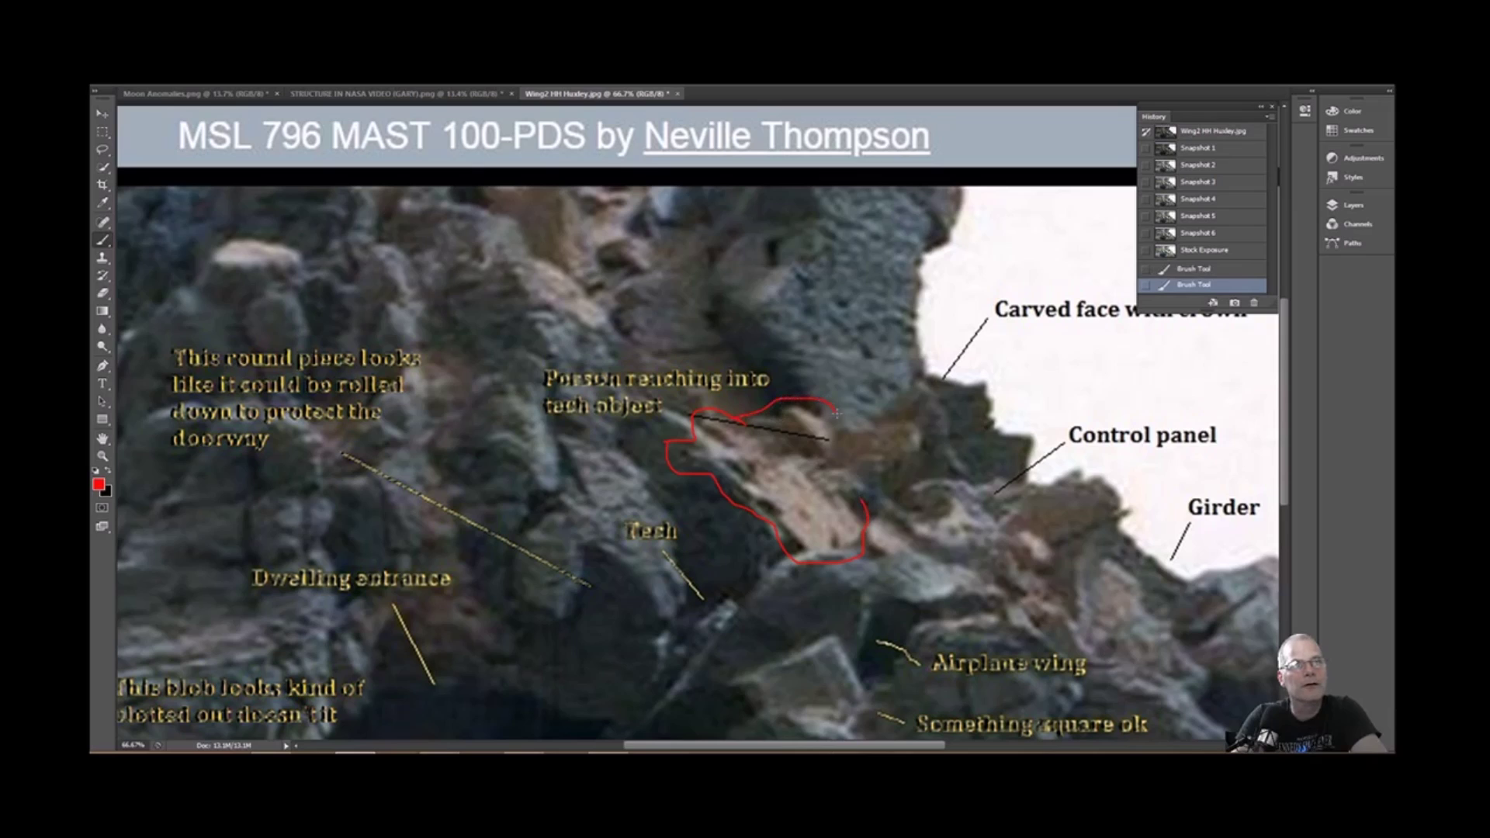
click(685, 451)
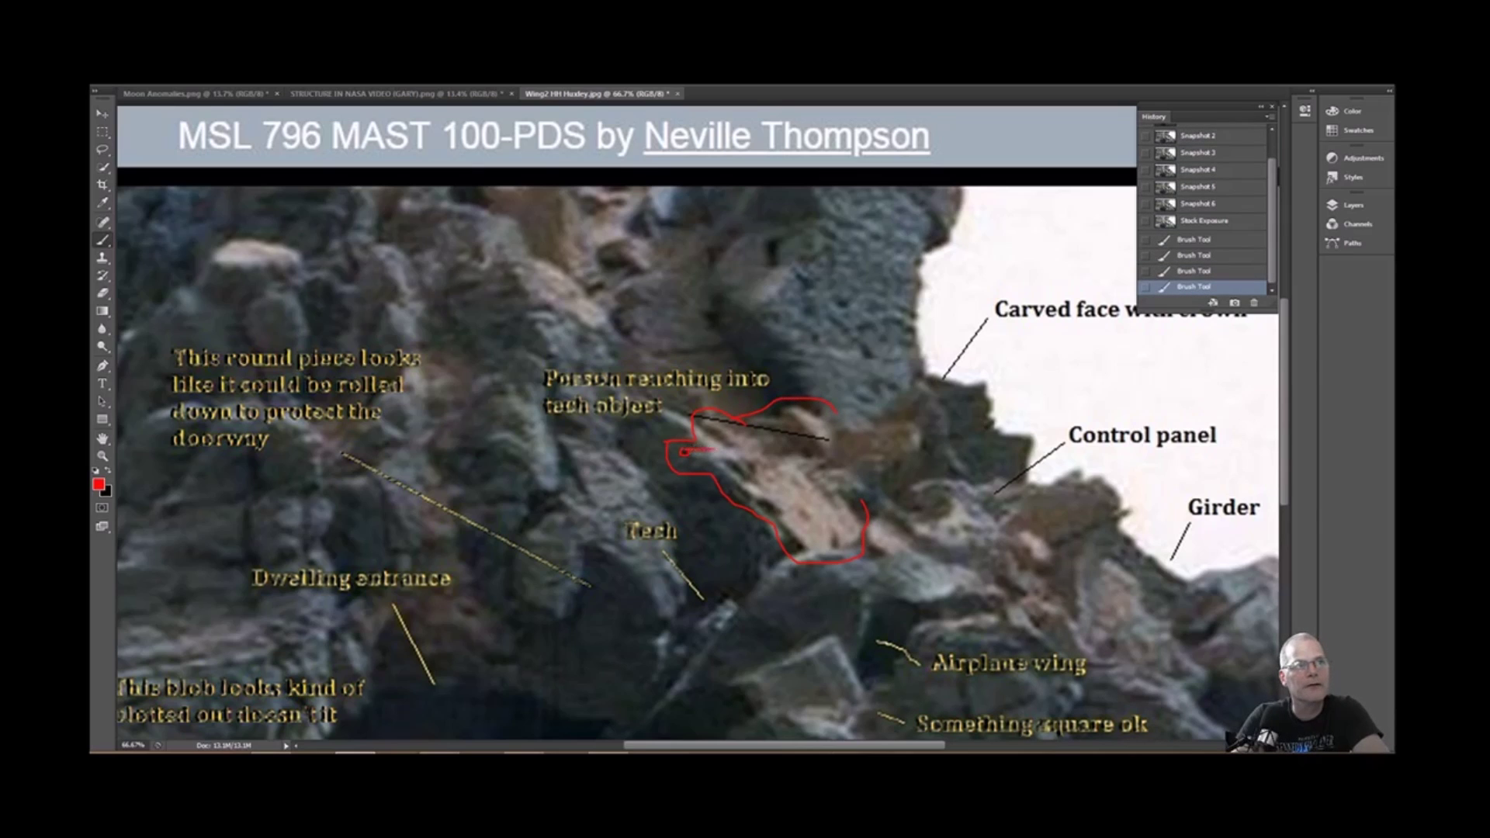
drag(685, 451, 736, 457)
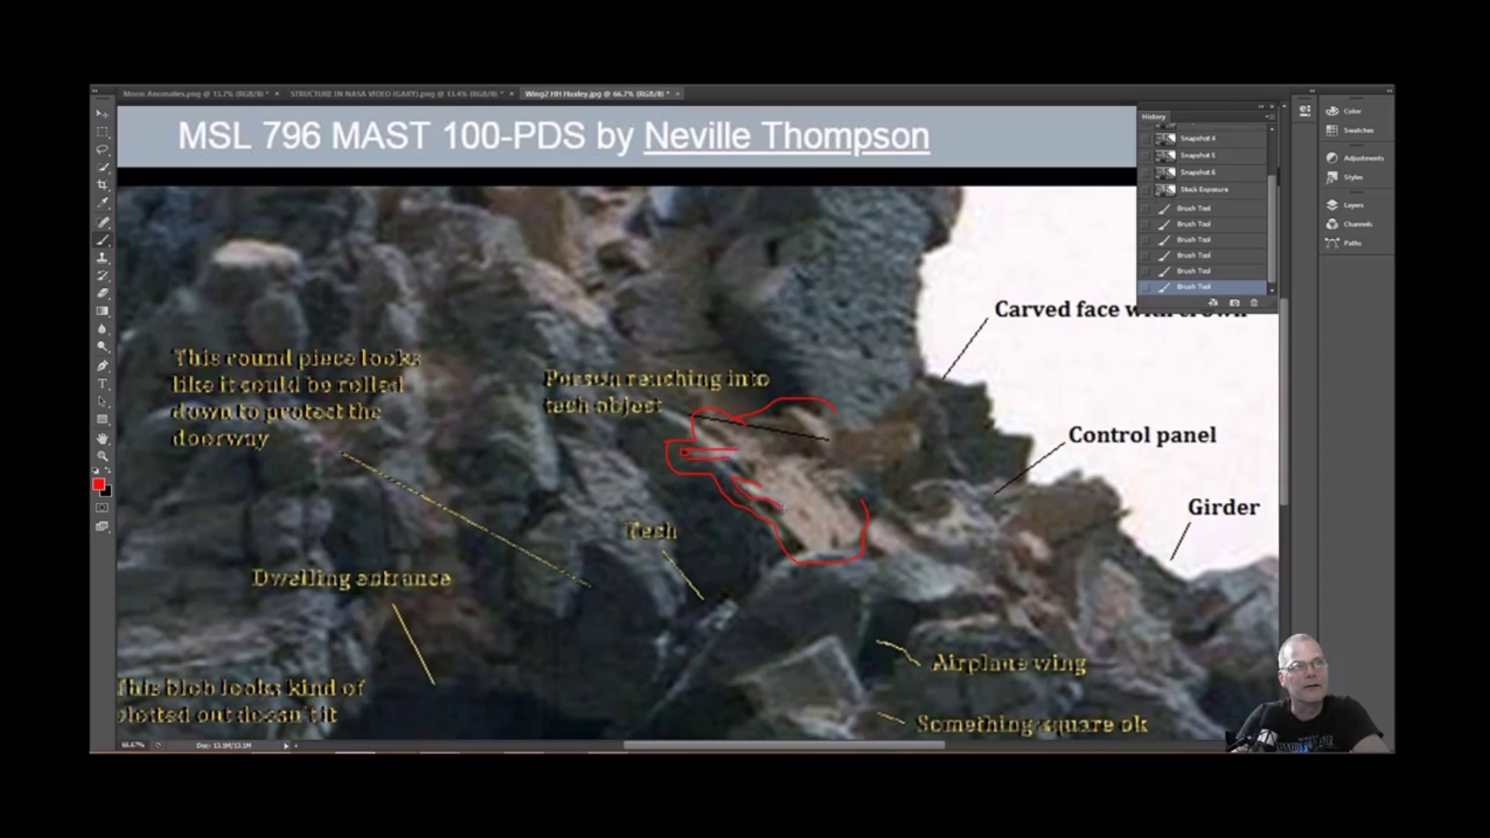
drag(782, 509, 792, 509)
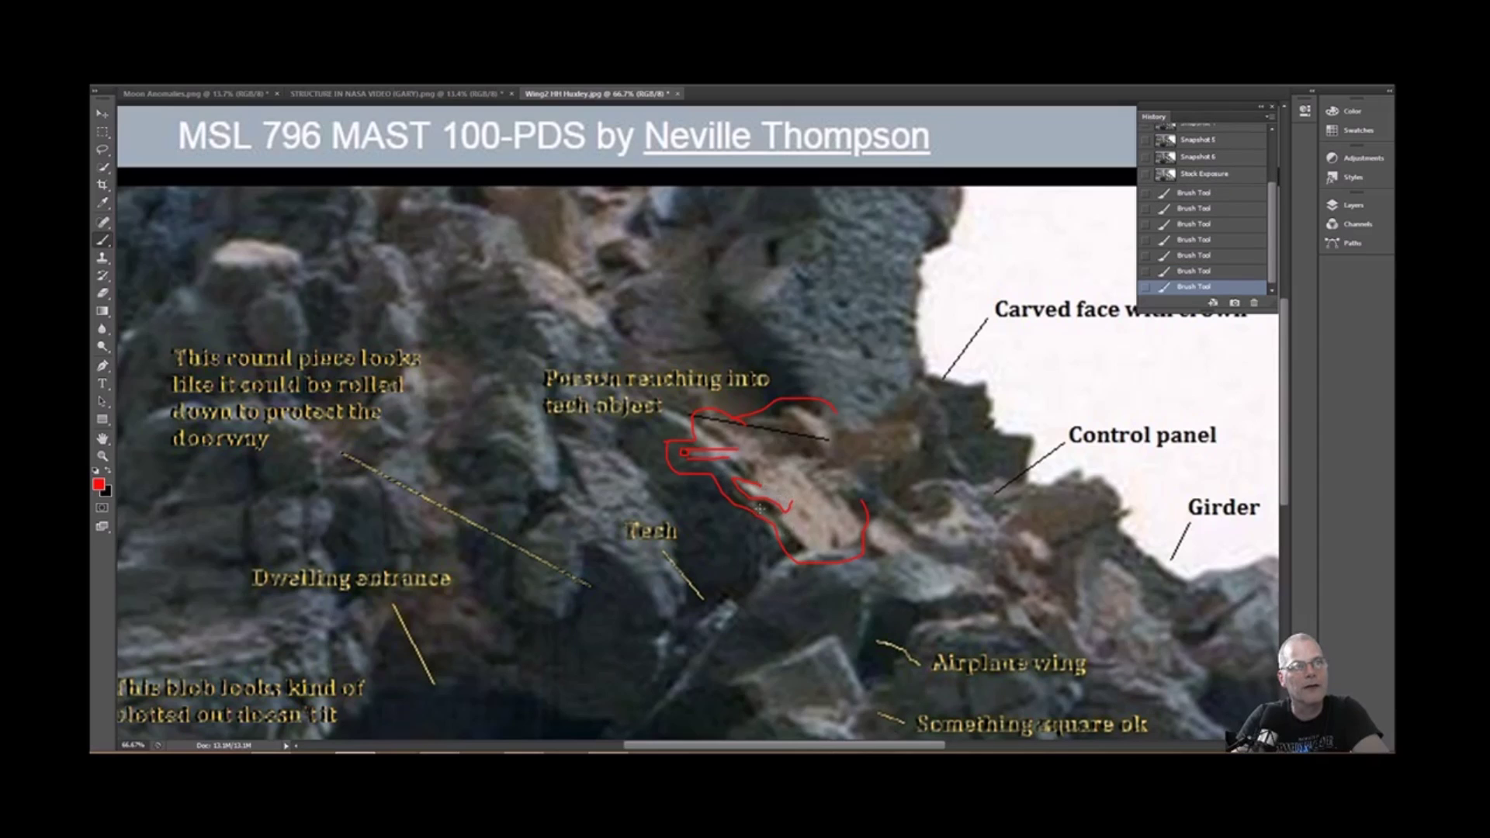
drag(782, 521, 830, 542)
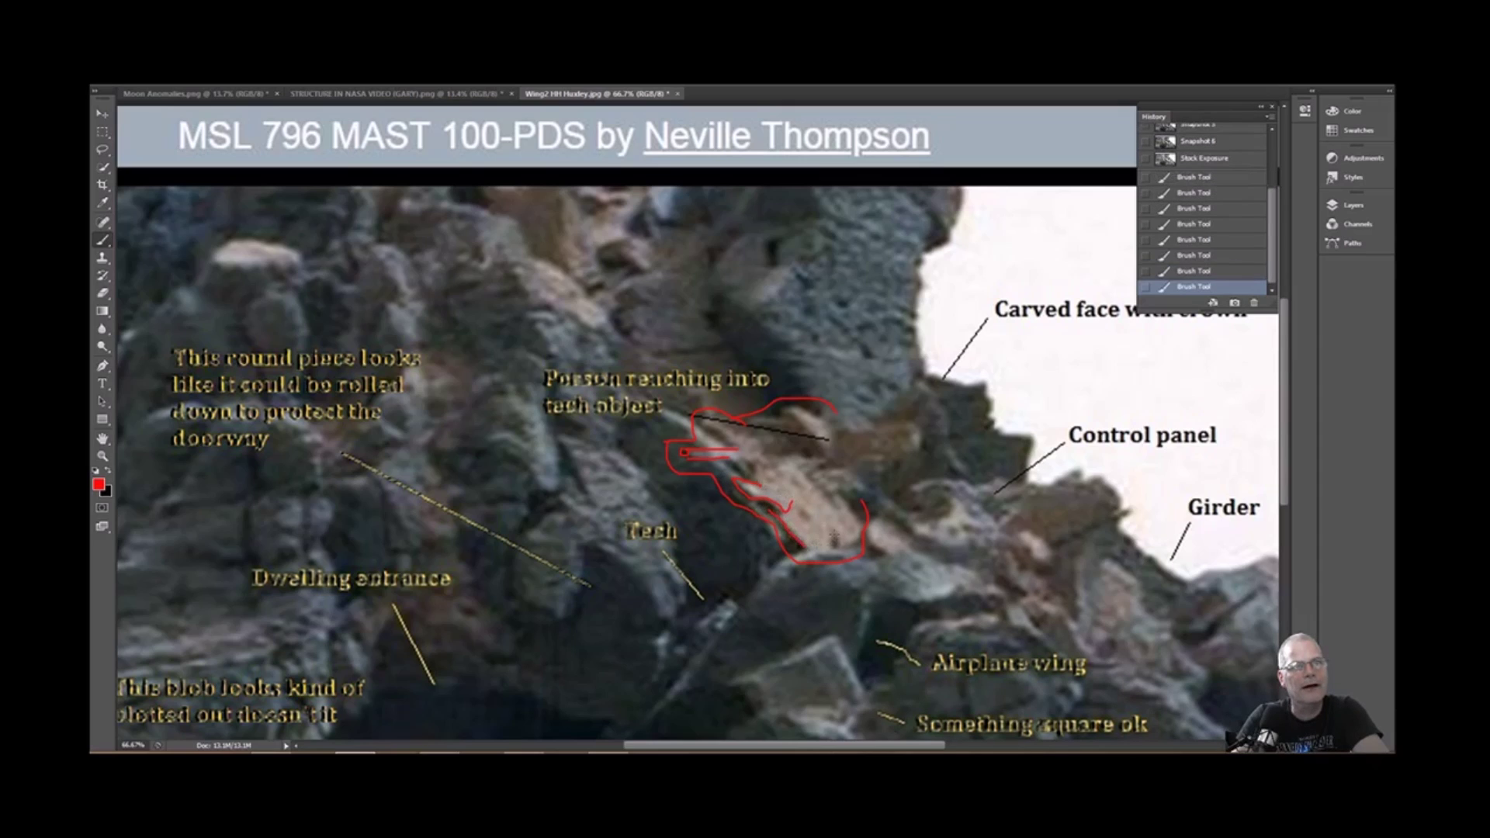
click(834, 537)
mouse_move(848, 543)
mouse_down()
mouse_move(865, 529)
mouse_move(854, 501)
mouse_up()
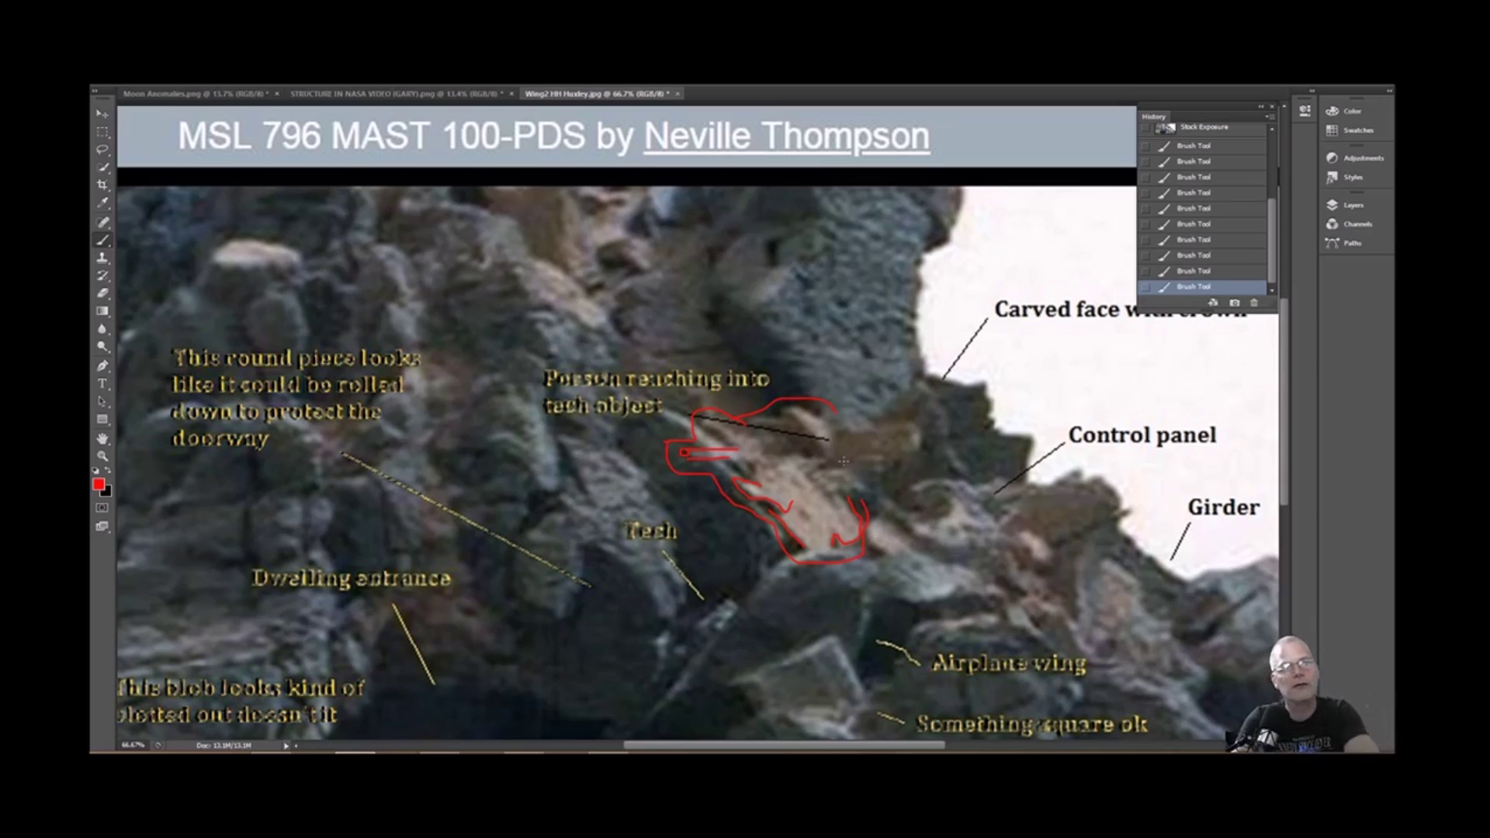
drag(818, 462, 805, 466)
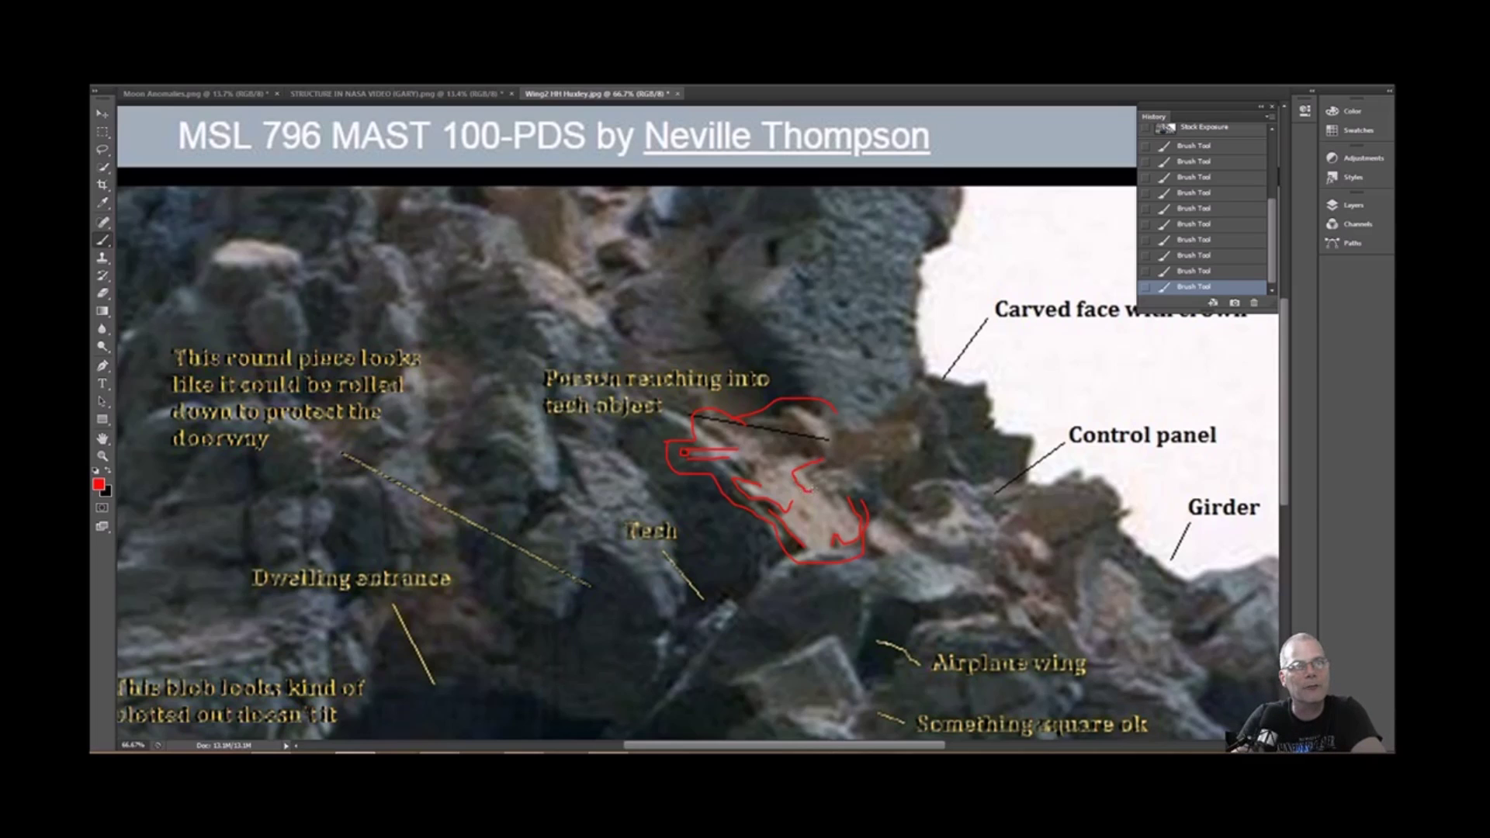
drag(813, 489, 800, 469)
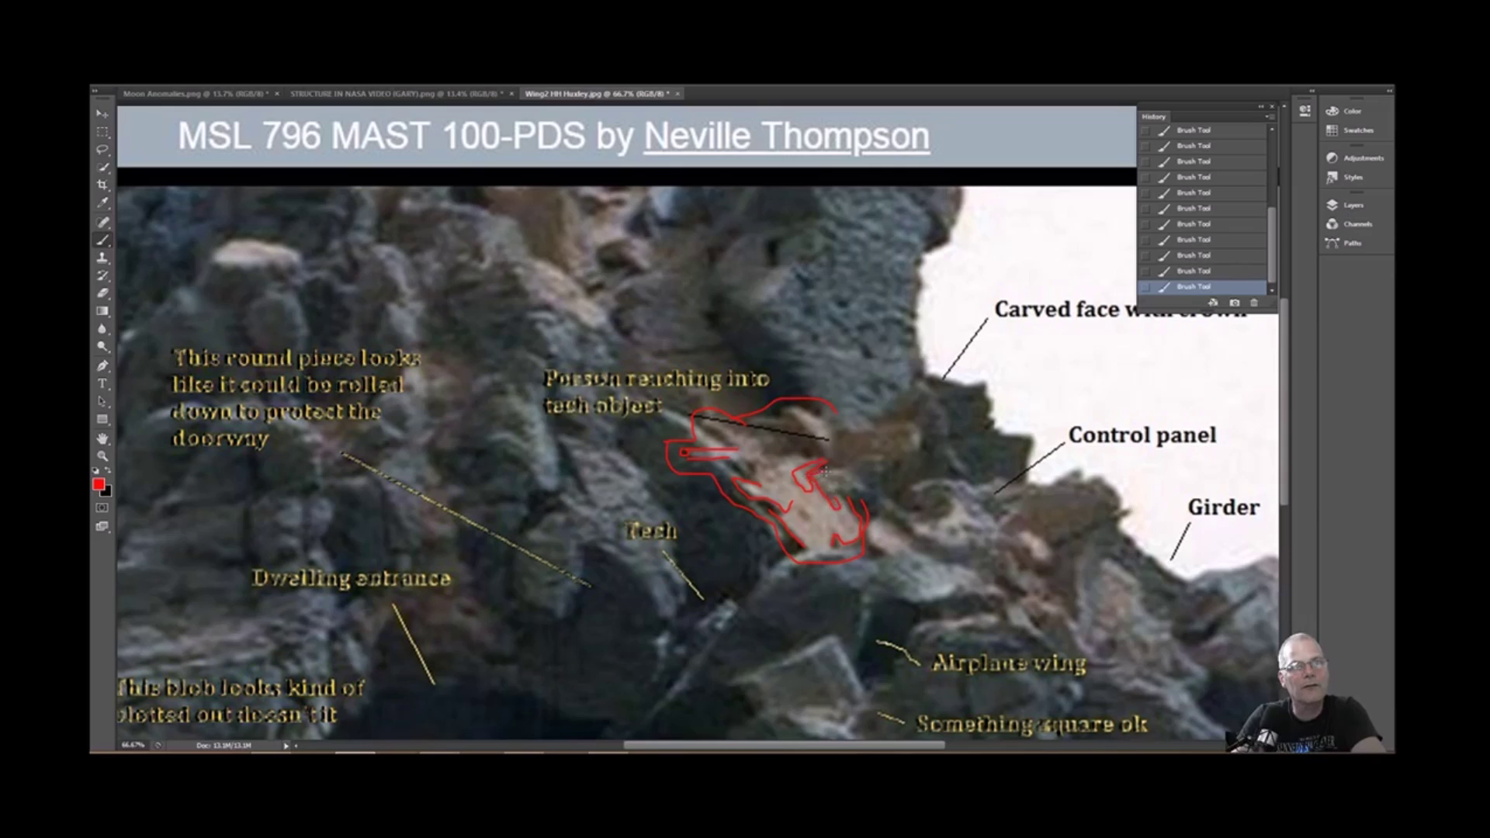
Step: Loop a red outline around the control panel and add a red arrow with an upward arrowhead
drag(852, 494, 877, 506)
drag(913, 531, 951, 552)
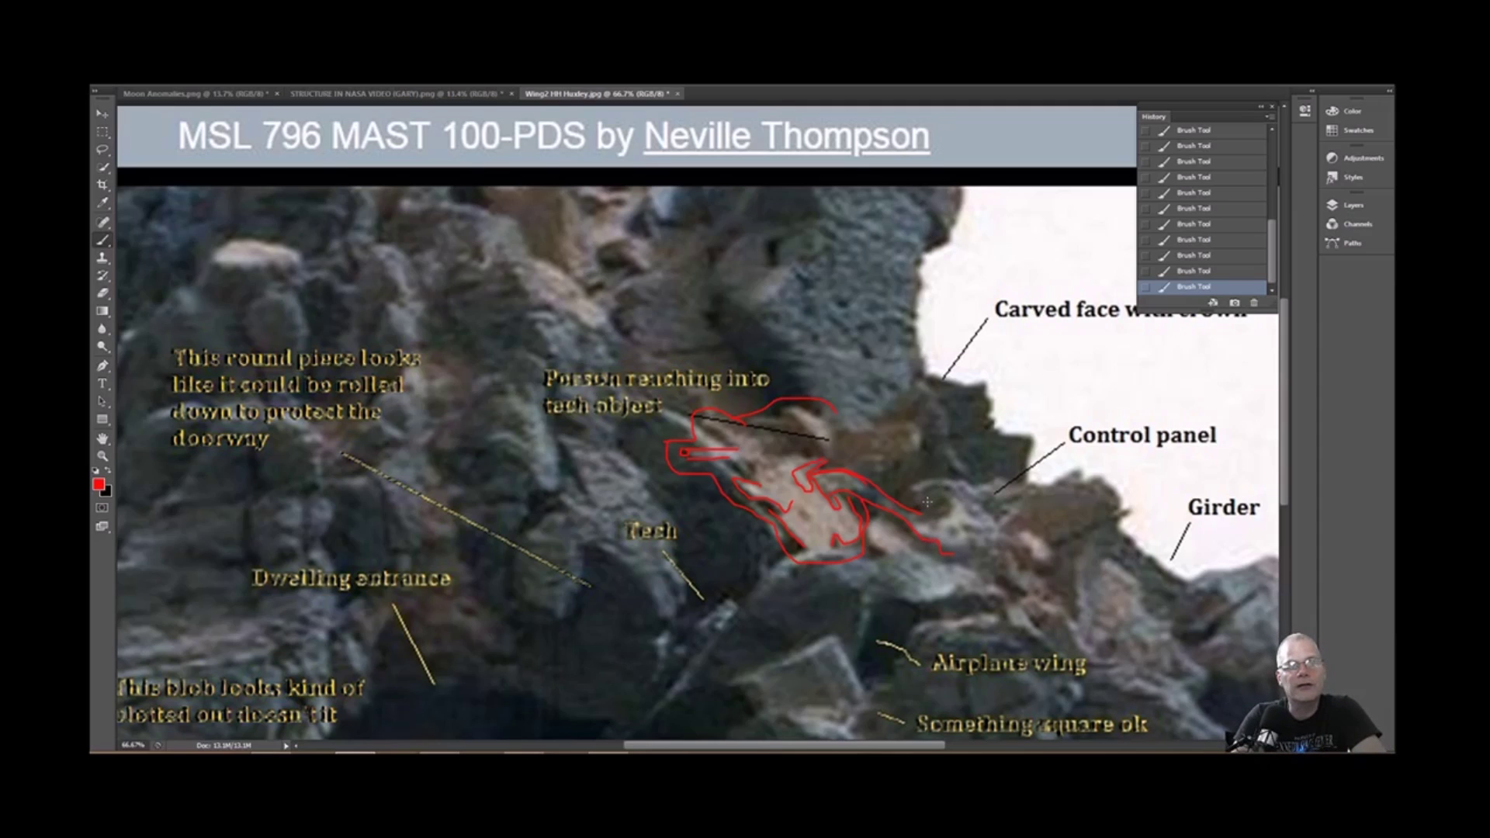
mouse_move(927, 505)
mouse_down()
mouse_move(990, 450)
mouse_move(1025, 489)
mouse_move(1013, 549)
mouse_up()
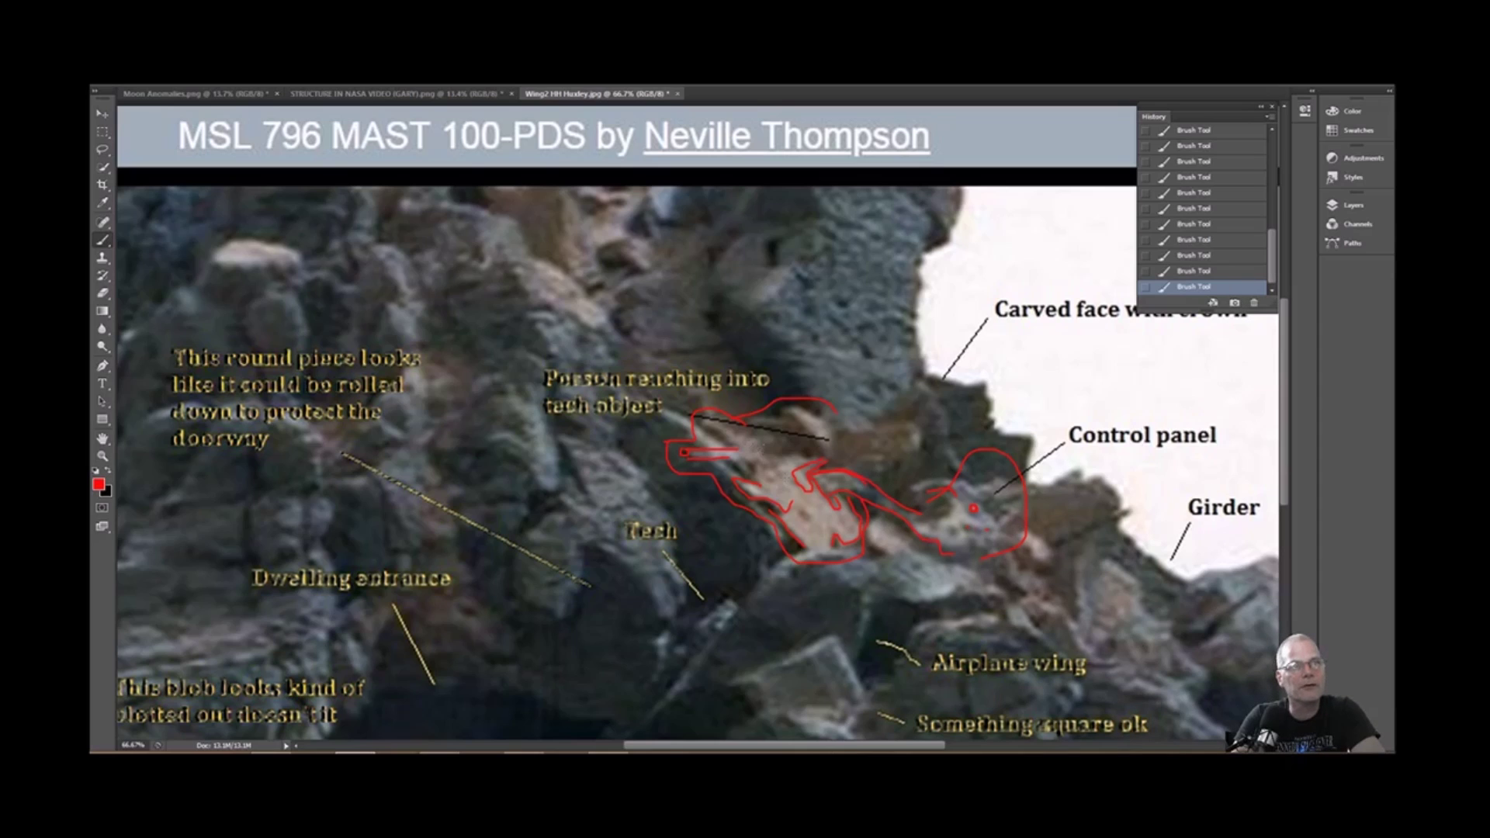
drag(895, 396, 814, 449)
mouse_move(815, 545)
mouse_down()
mouse_move(818, 516)
mouse_move(831, 529)
mouse_up()
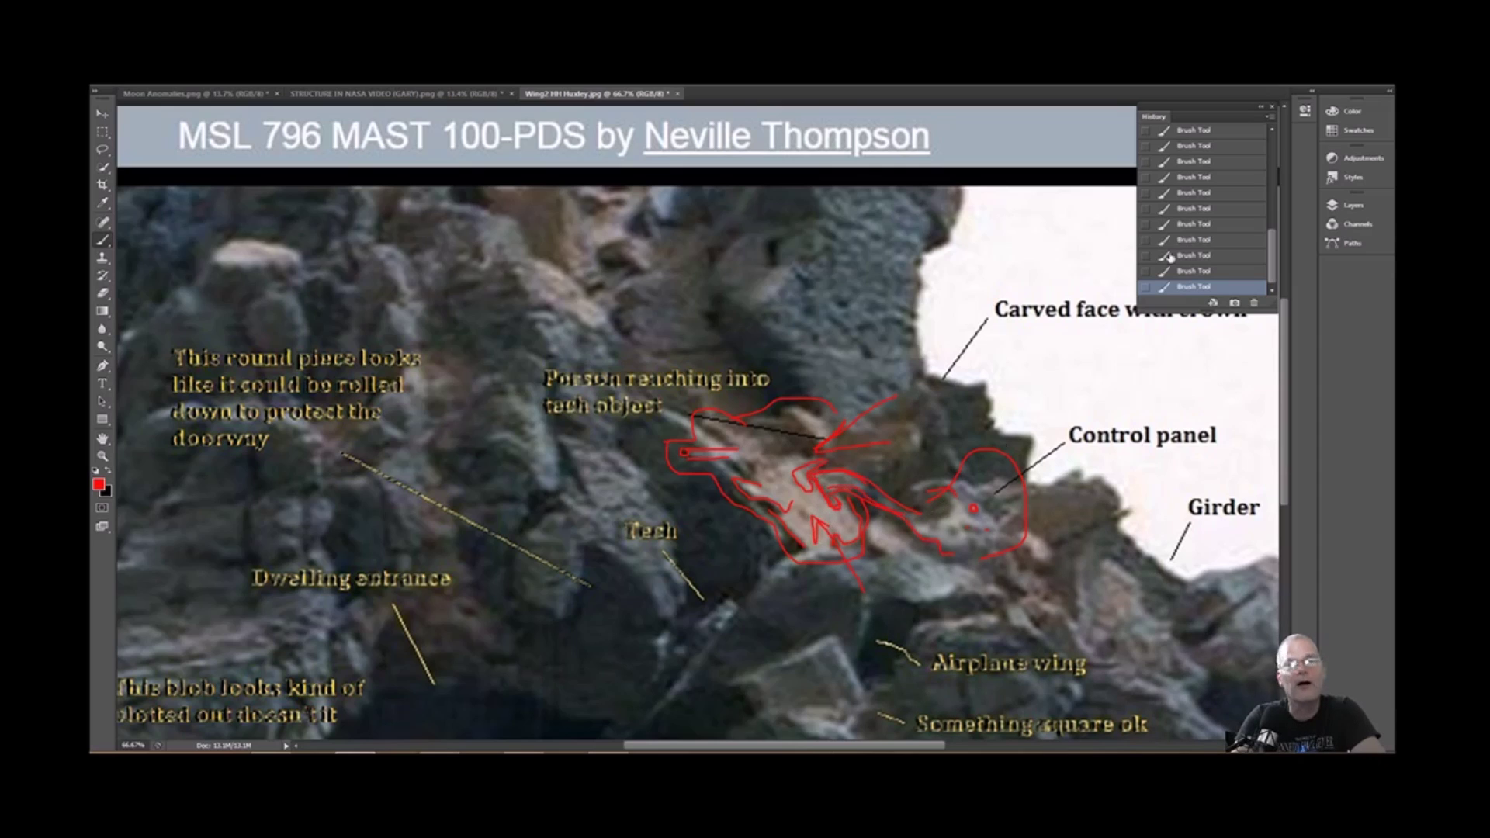
scroll(1205, 190, up, 10)
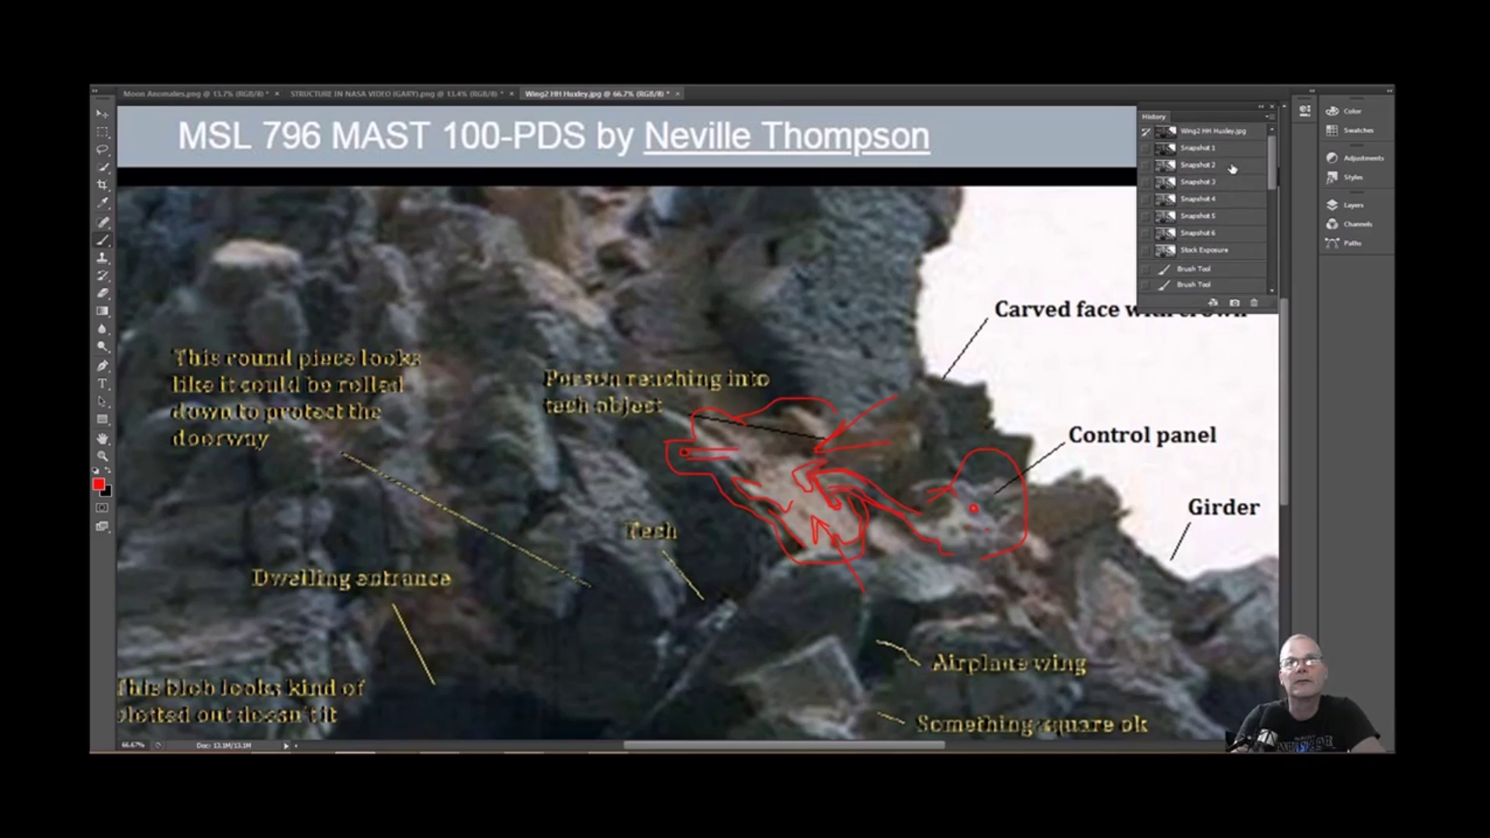
Step: Switch to Snapshot 2 and try a red stroke near Control panel, then remove it again
click(1234, 166)
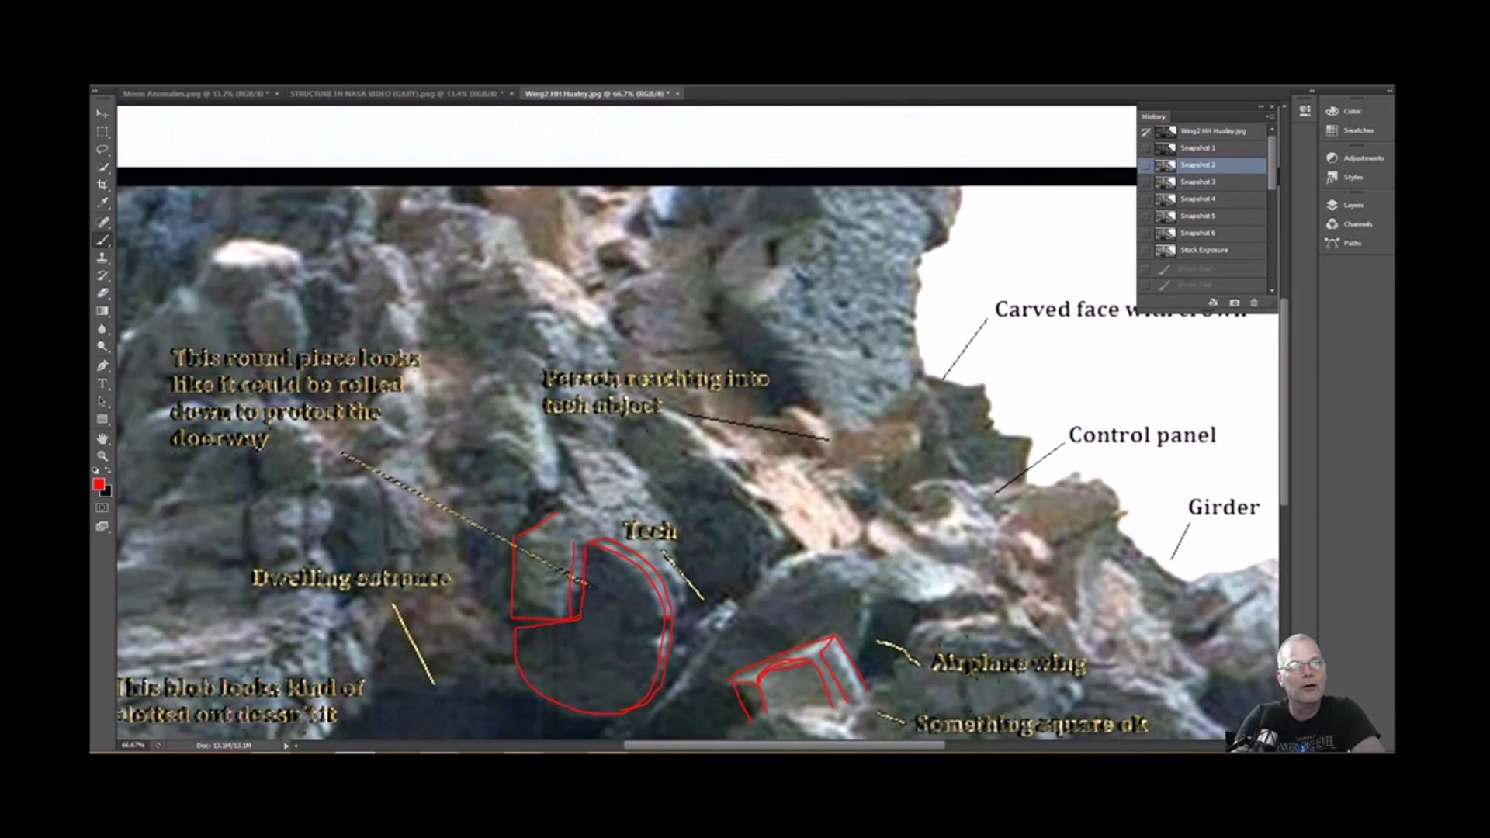
mouse_move(823, 477)
mouse_down()
mouse_move(899, 513)
mouse_move(963, 513)
mouse_up()
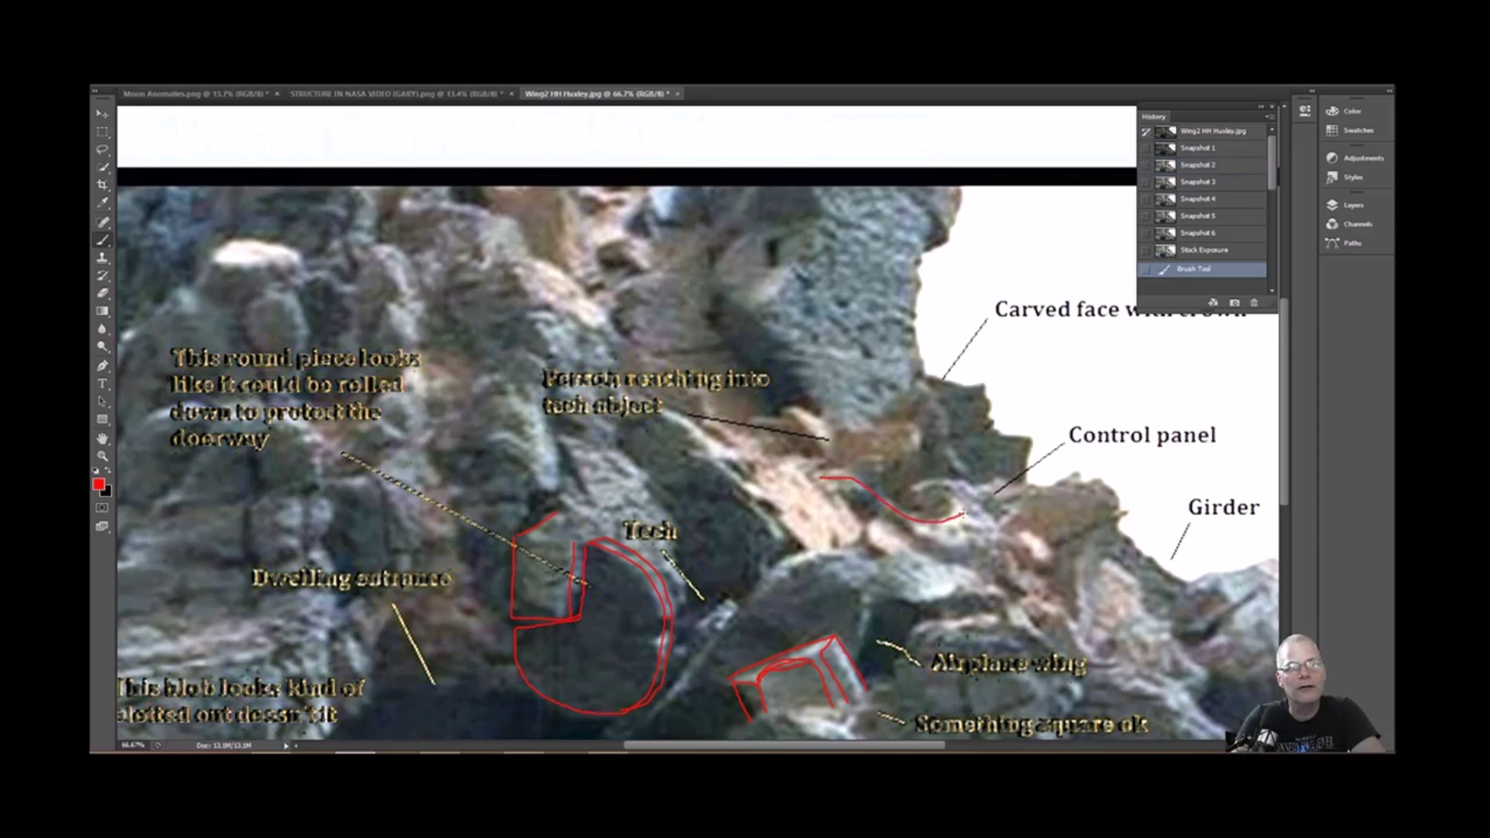
click(1226, 173)
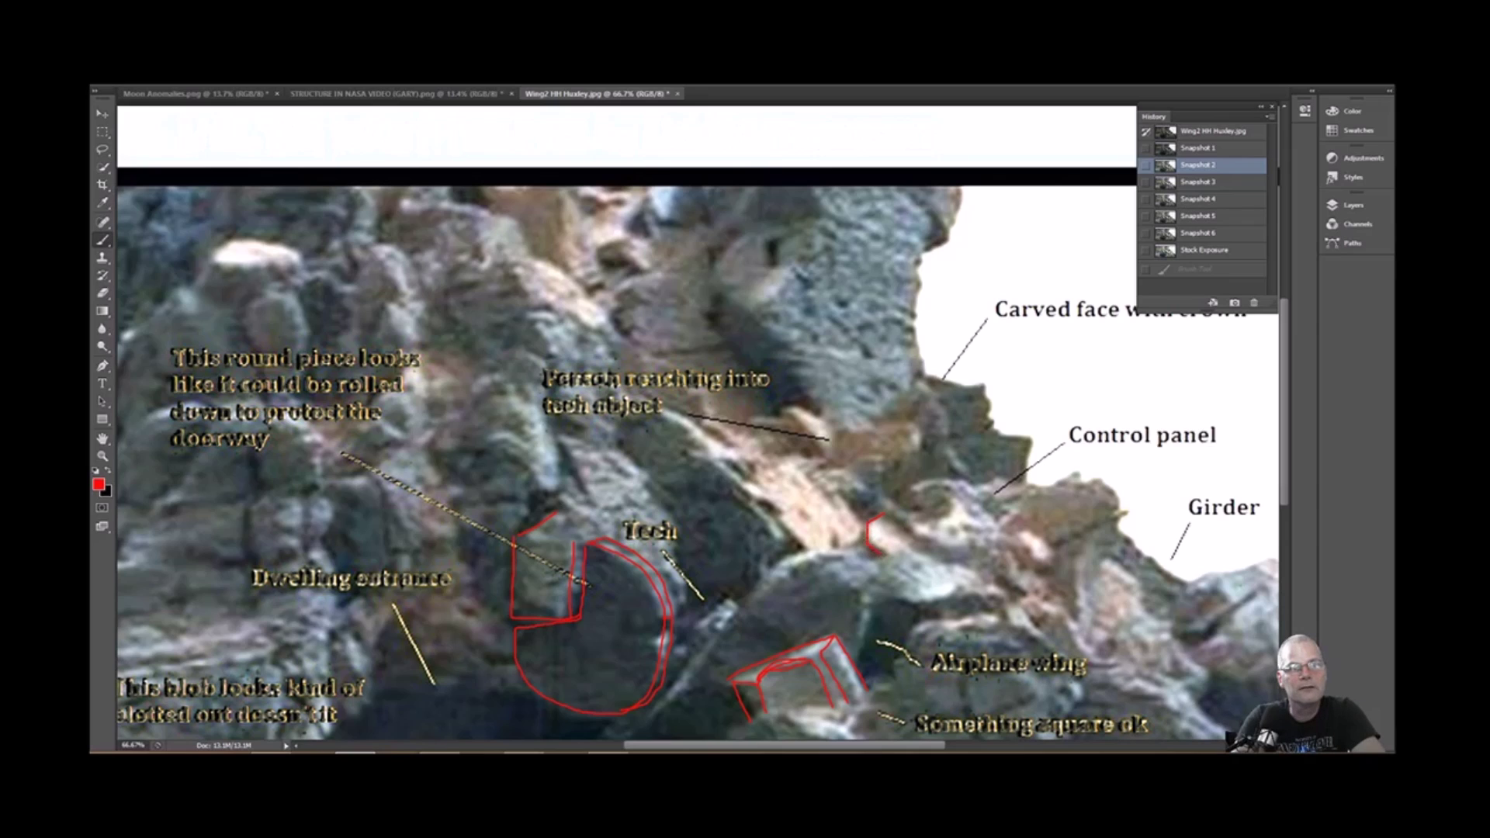
click(1211, 269)
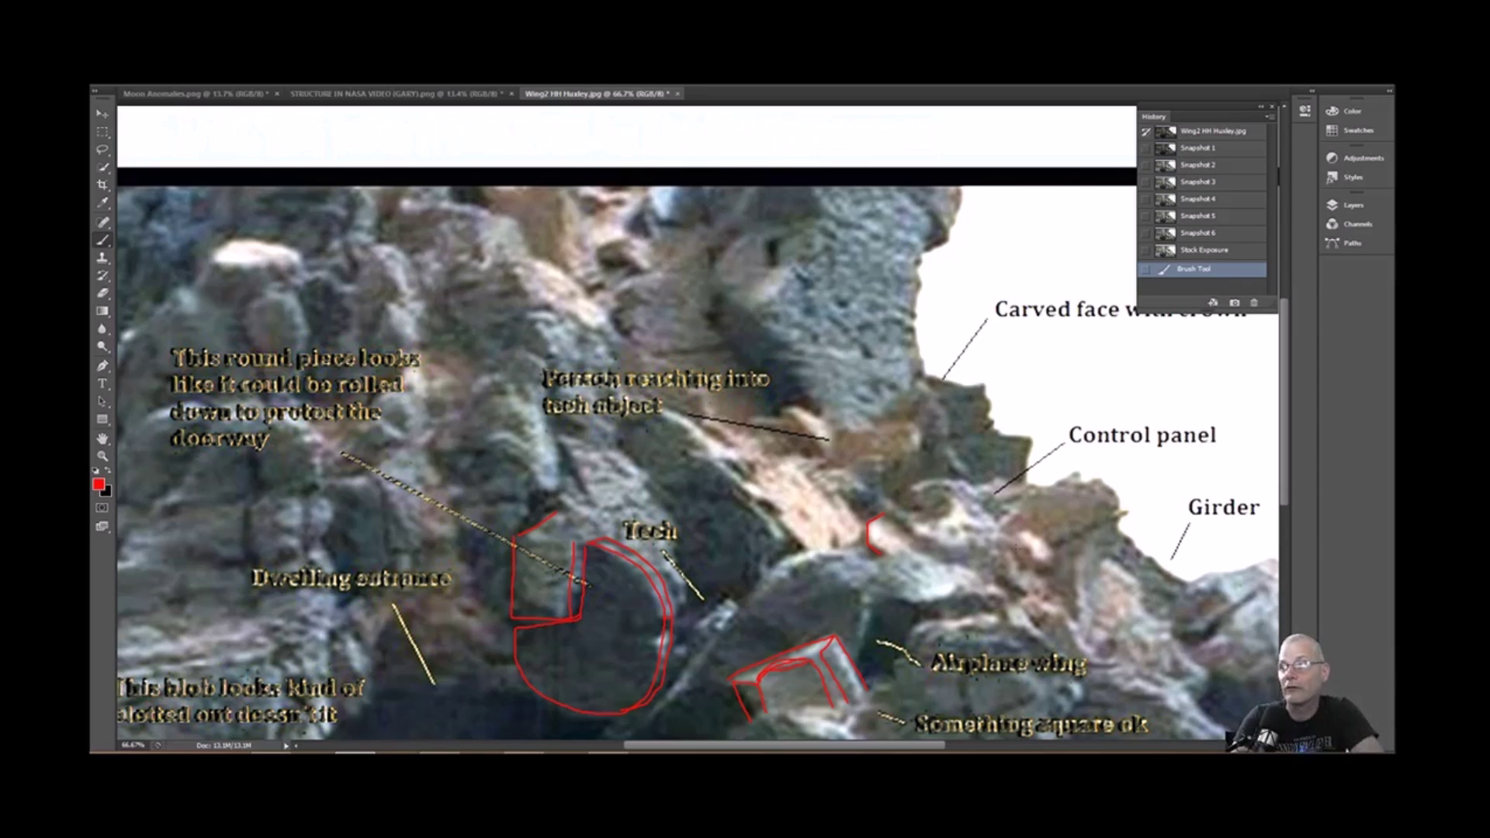
click(1227, 165)
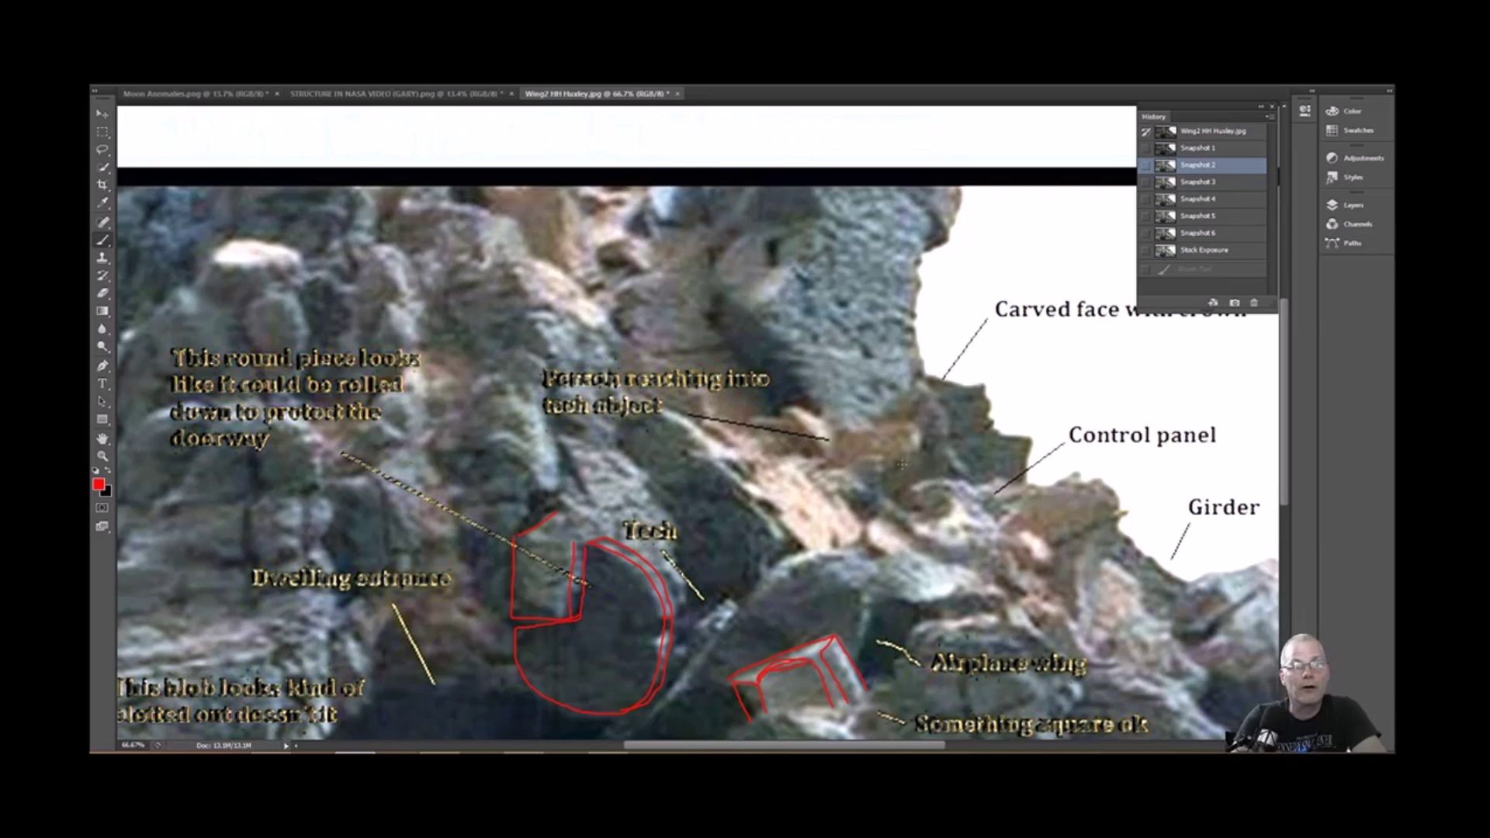
Step: Circle the Tech rock in red, then roll back through Snapshot 2 to Snapshot 1
scroll(199, 734, down, 1)
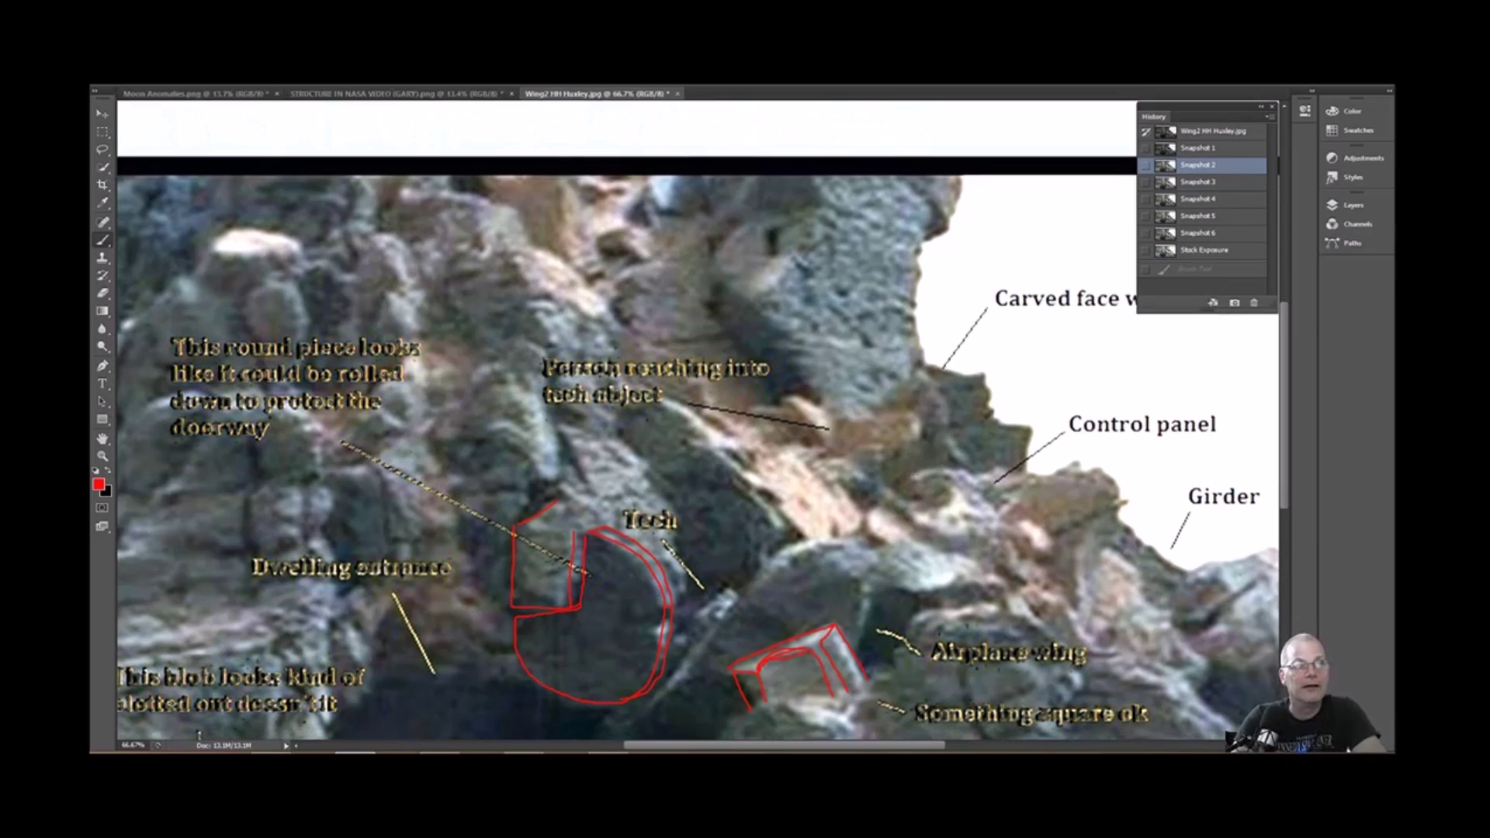
scroll(610, 572, down, 3)
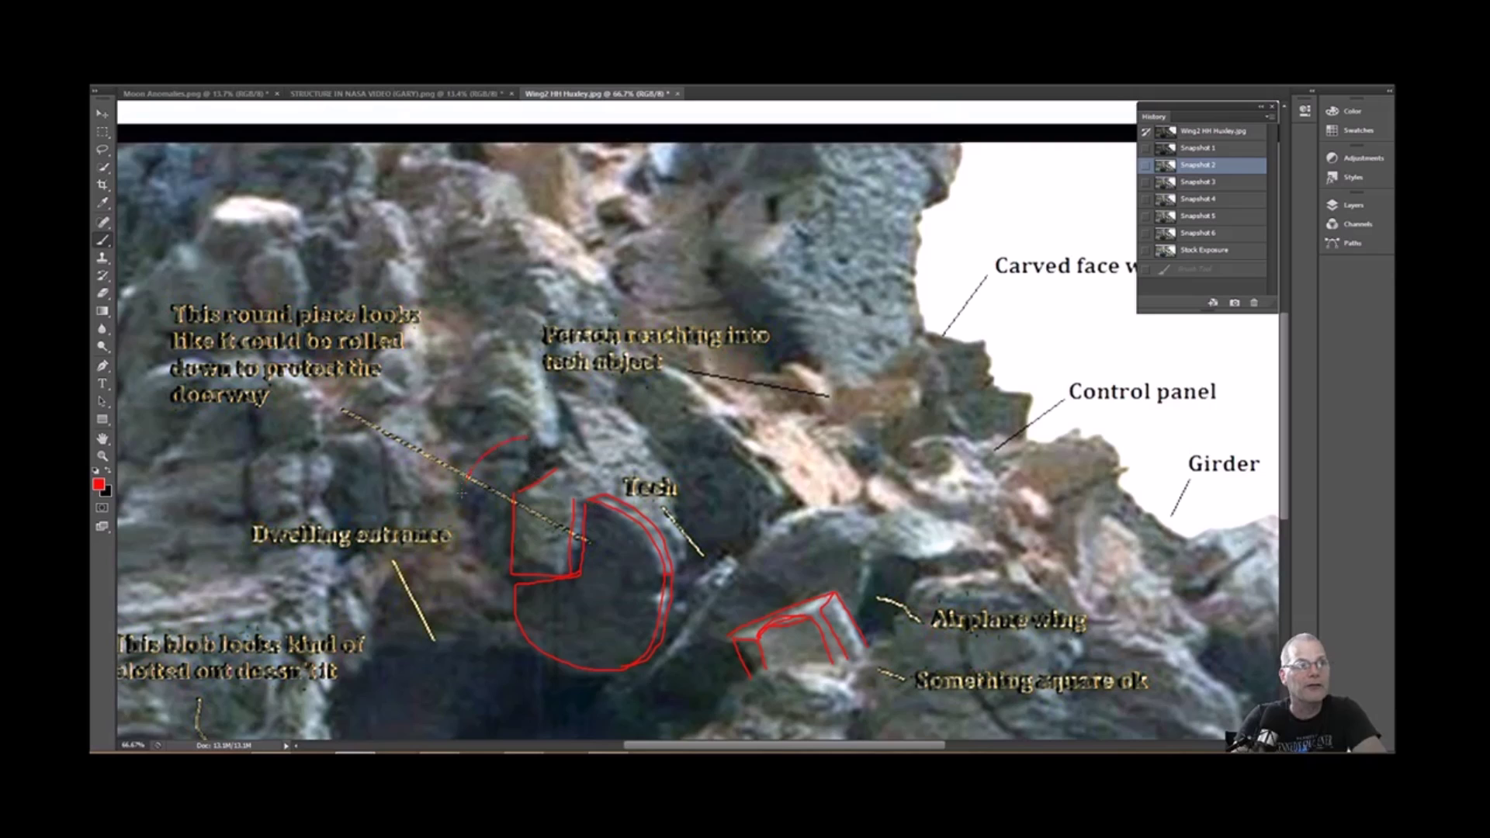
mouse_move(462, 492)
mouse_down()
mouse_move(569, 701)
mouse_move(702, 571)
mouse_move(647, 440)
mouse_move(543, 431)
mouse_up()
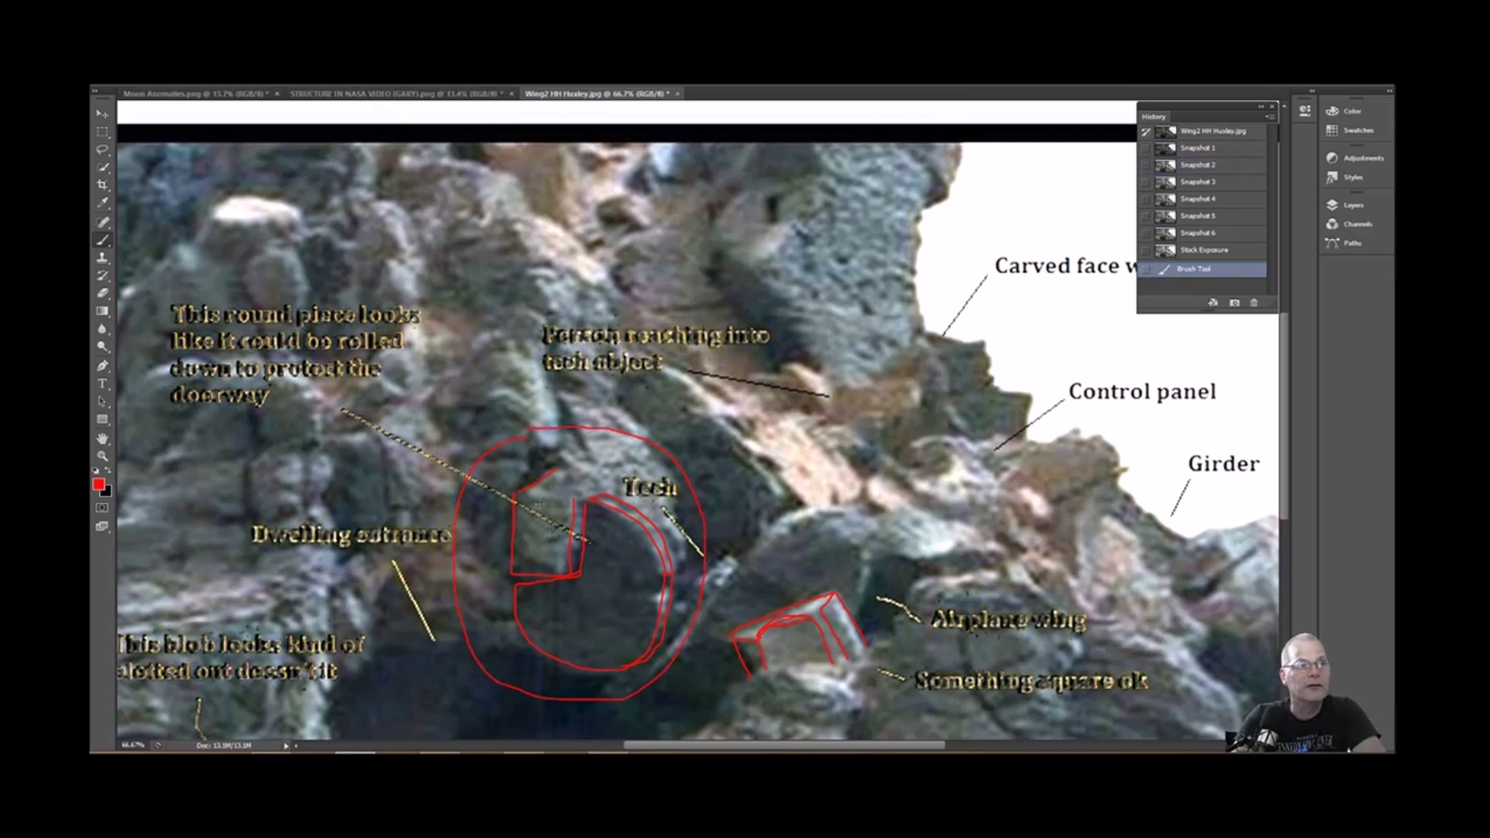
click(1197, 164)
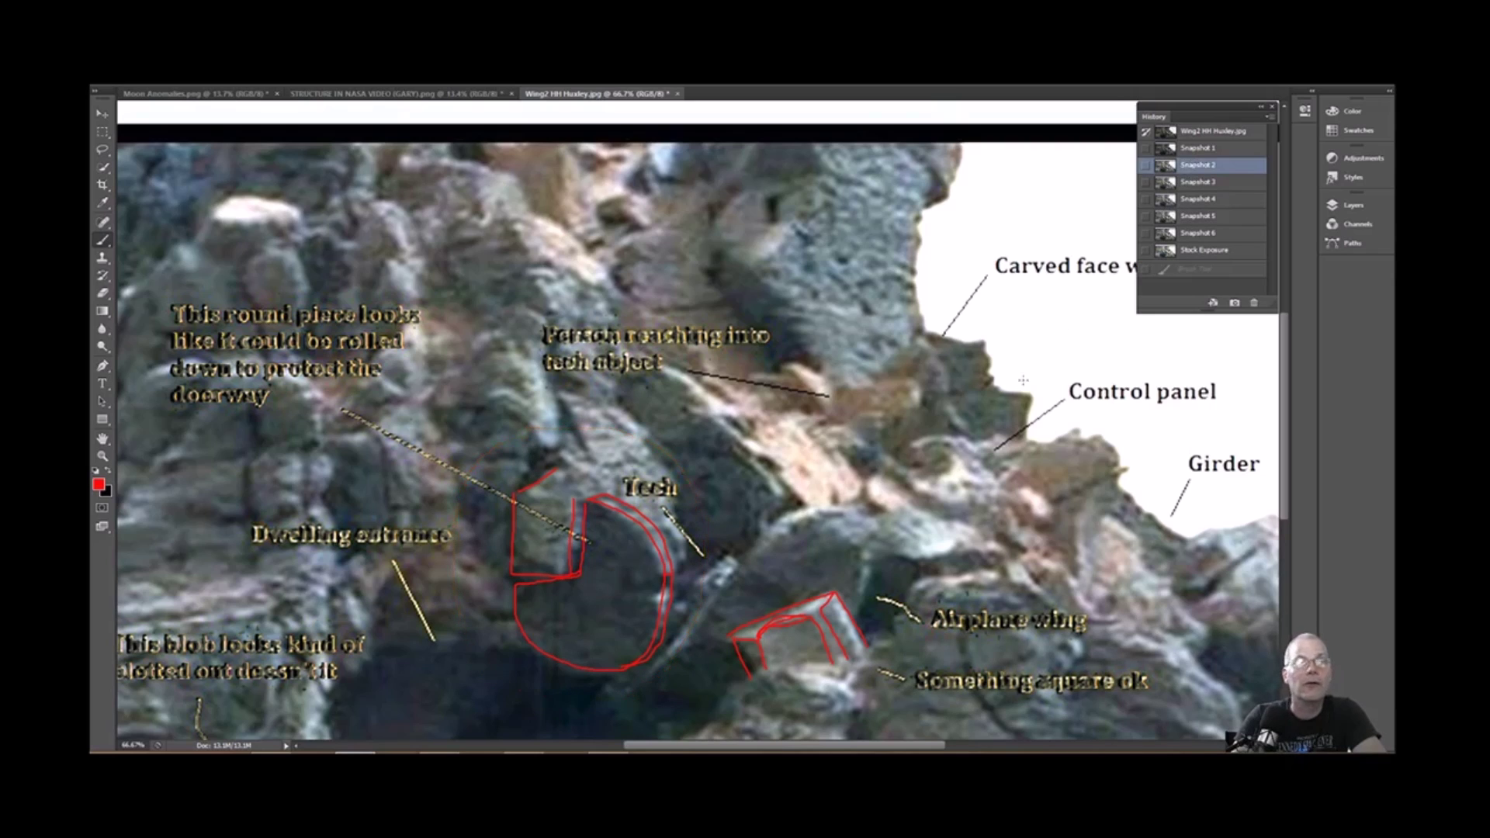
click(1197, 148)
Step: Restore the brightened Stock Exposure state and zoom the image back to 66.7%
scroll(770, 488, down, 3)
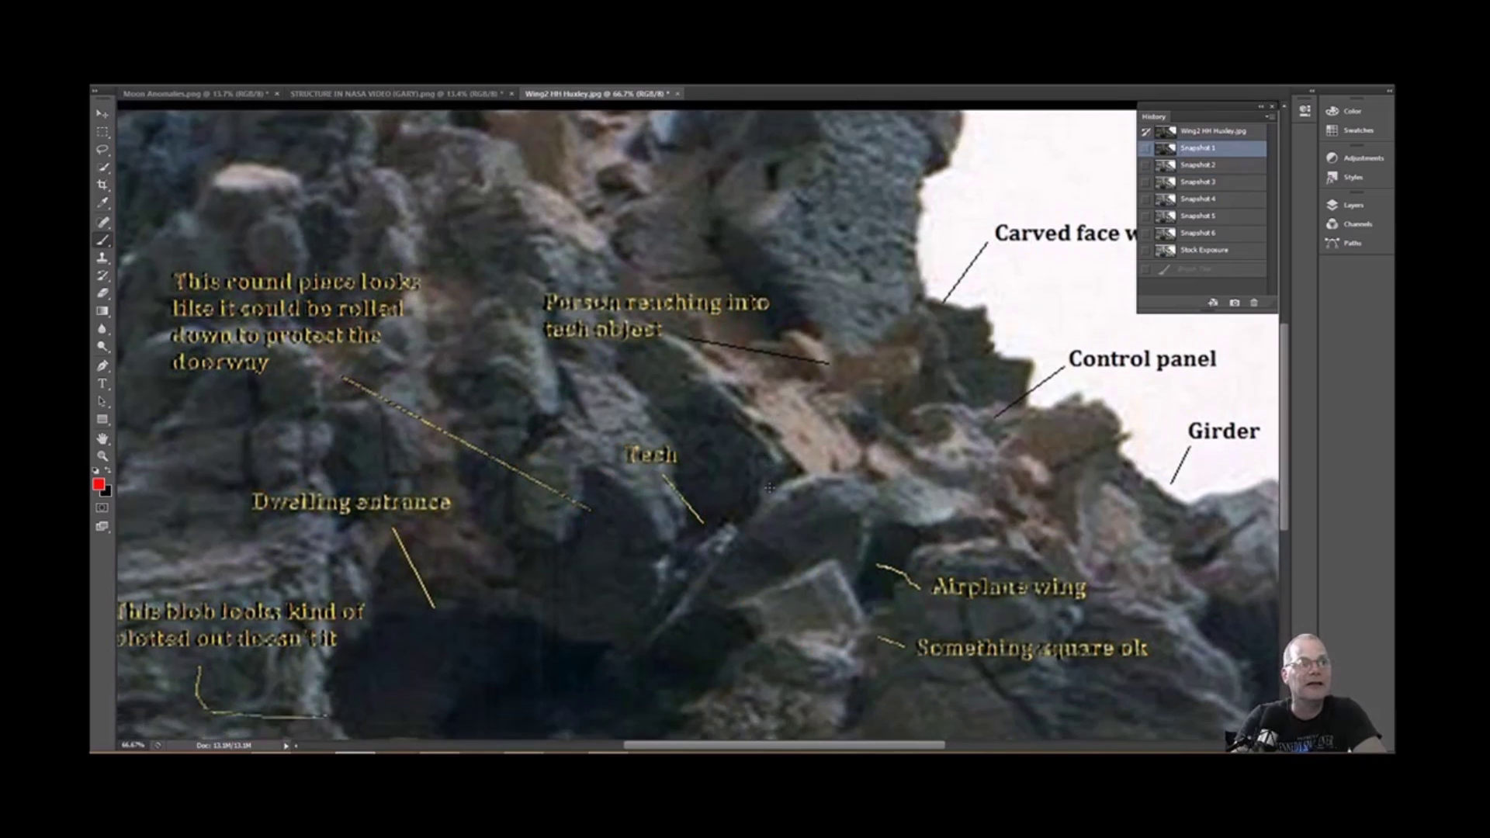
scroll(770, 488, down, 5)
scroll(770, 488, down, 1)
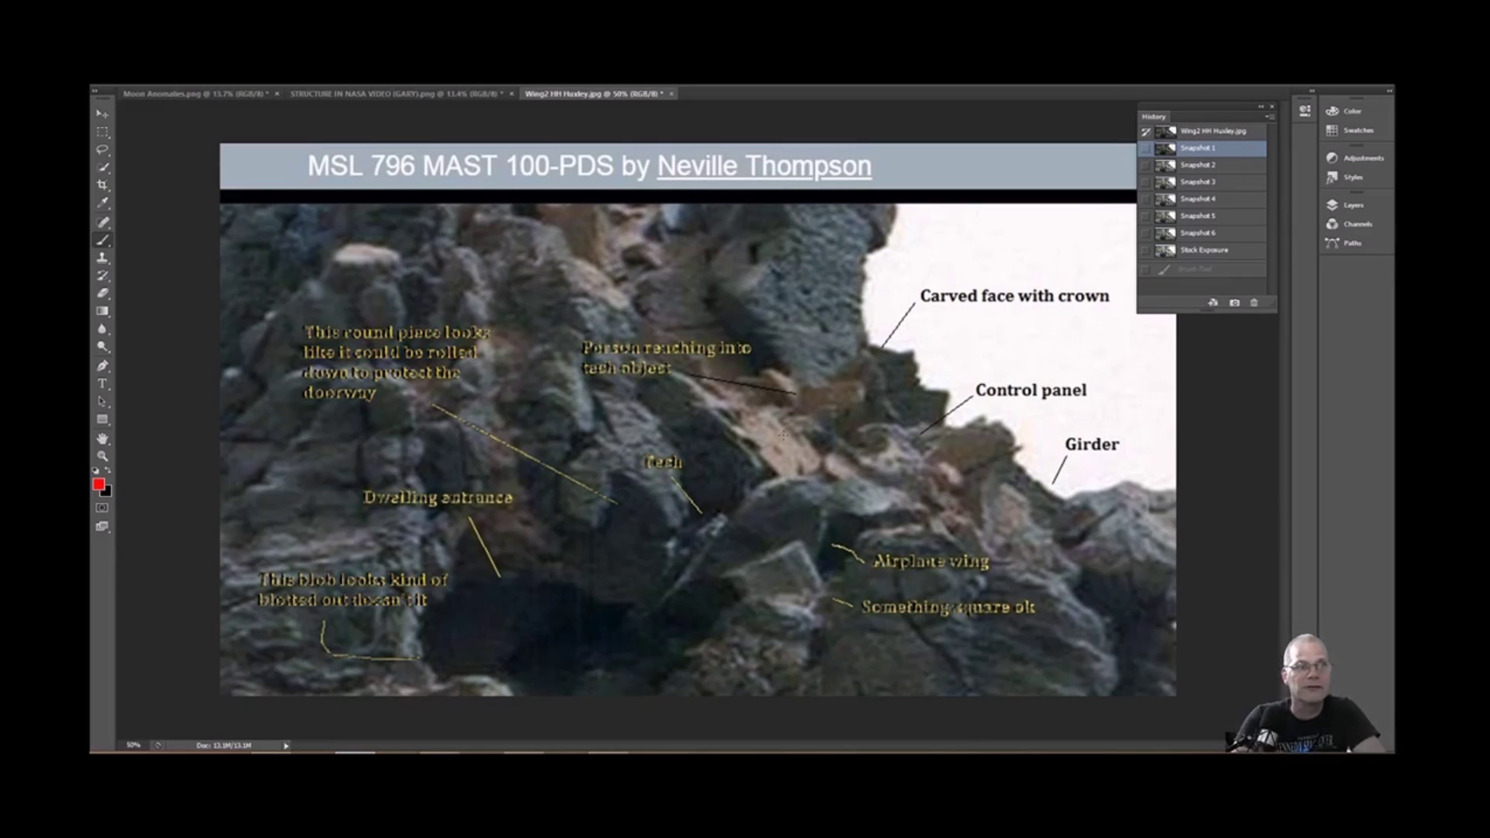
click(1192, 252)
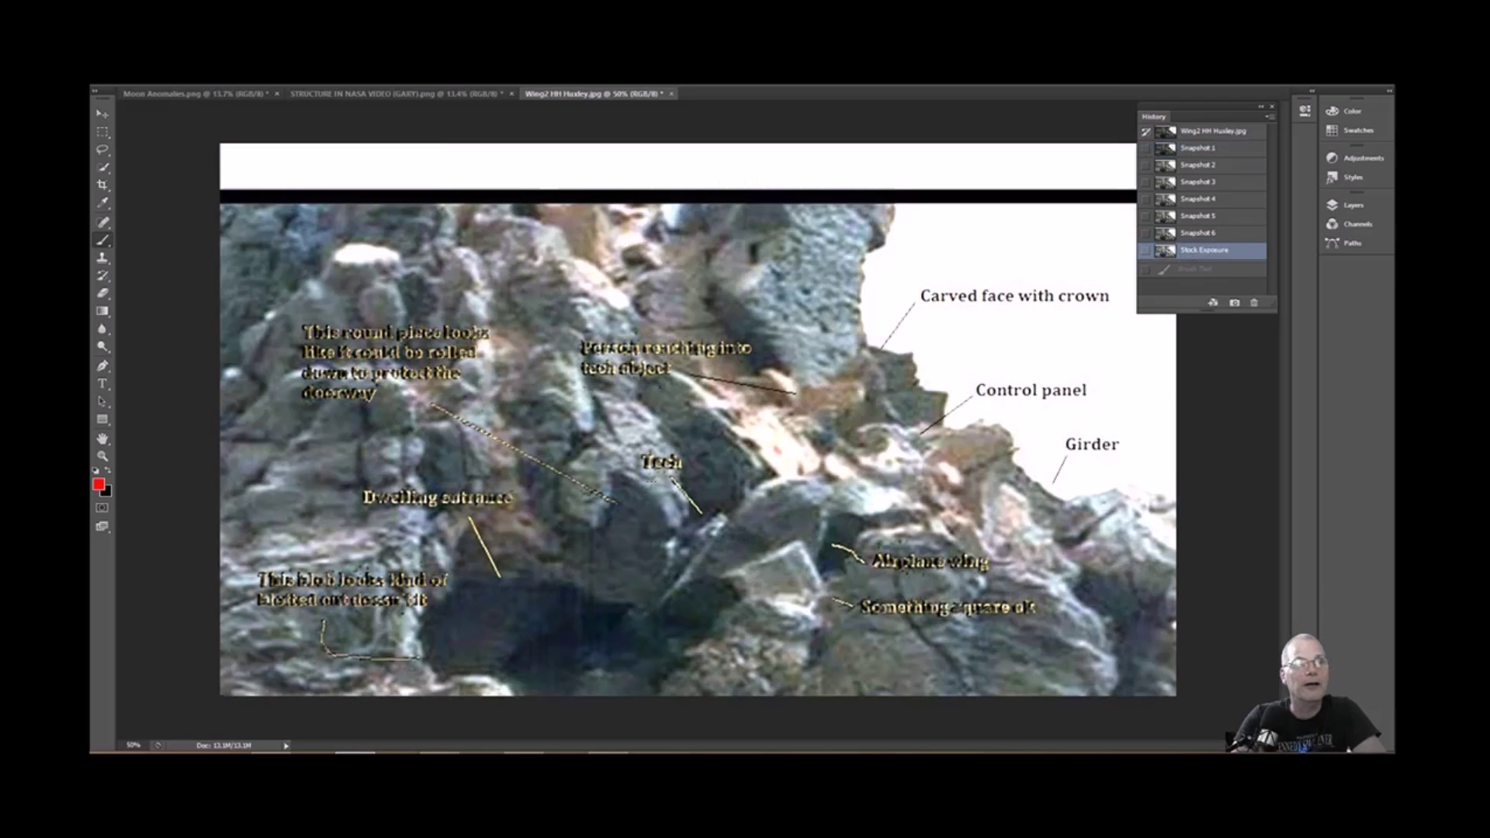
key(ctrl+plus)
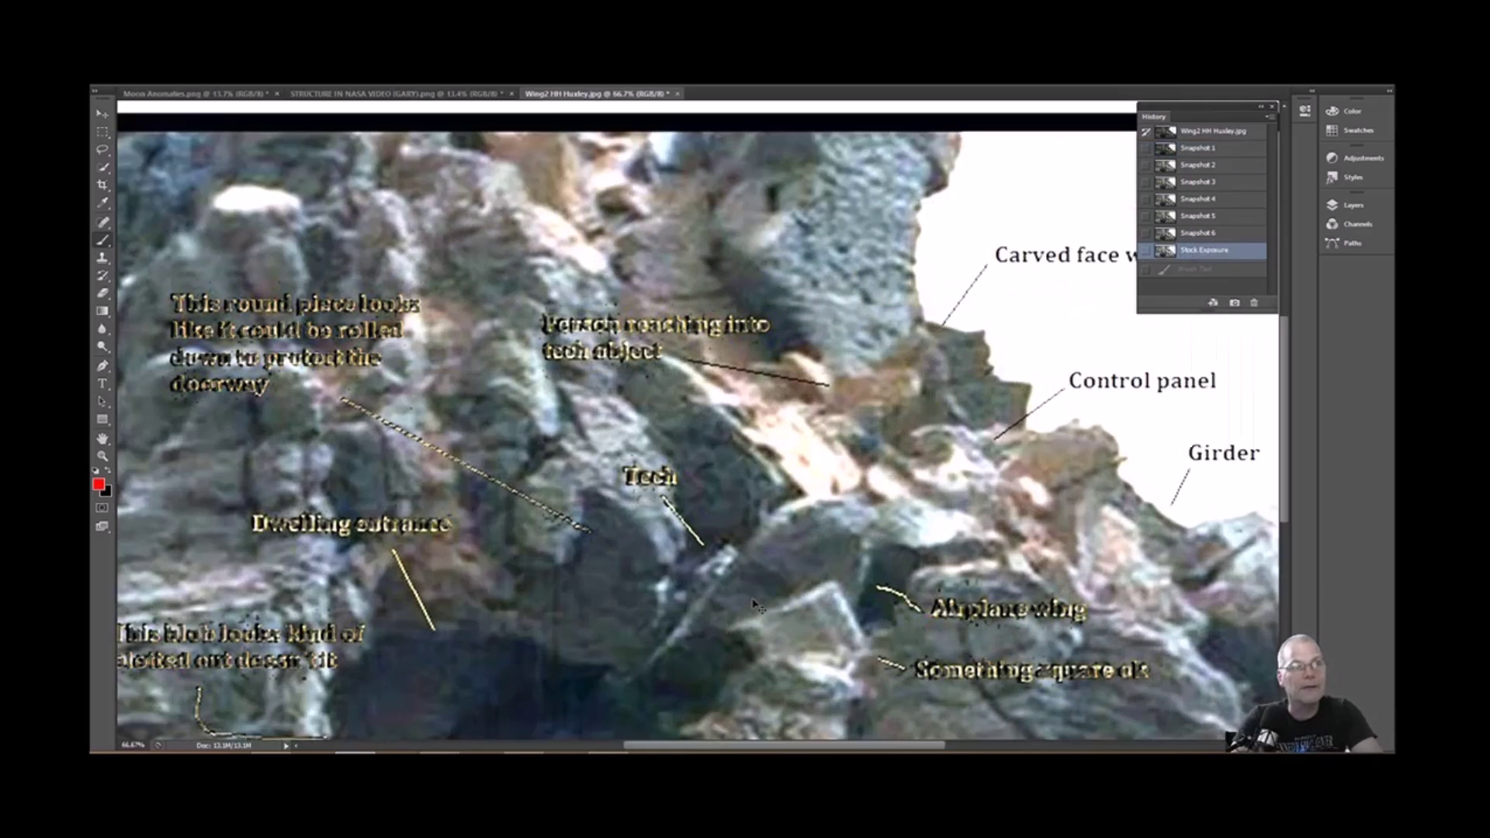
scroll(753, 603, down, 3)
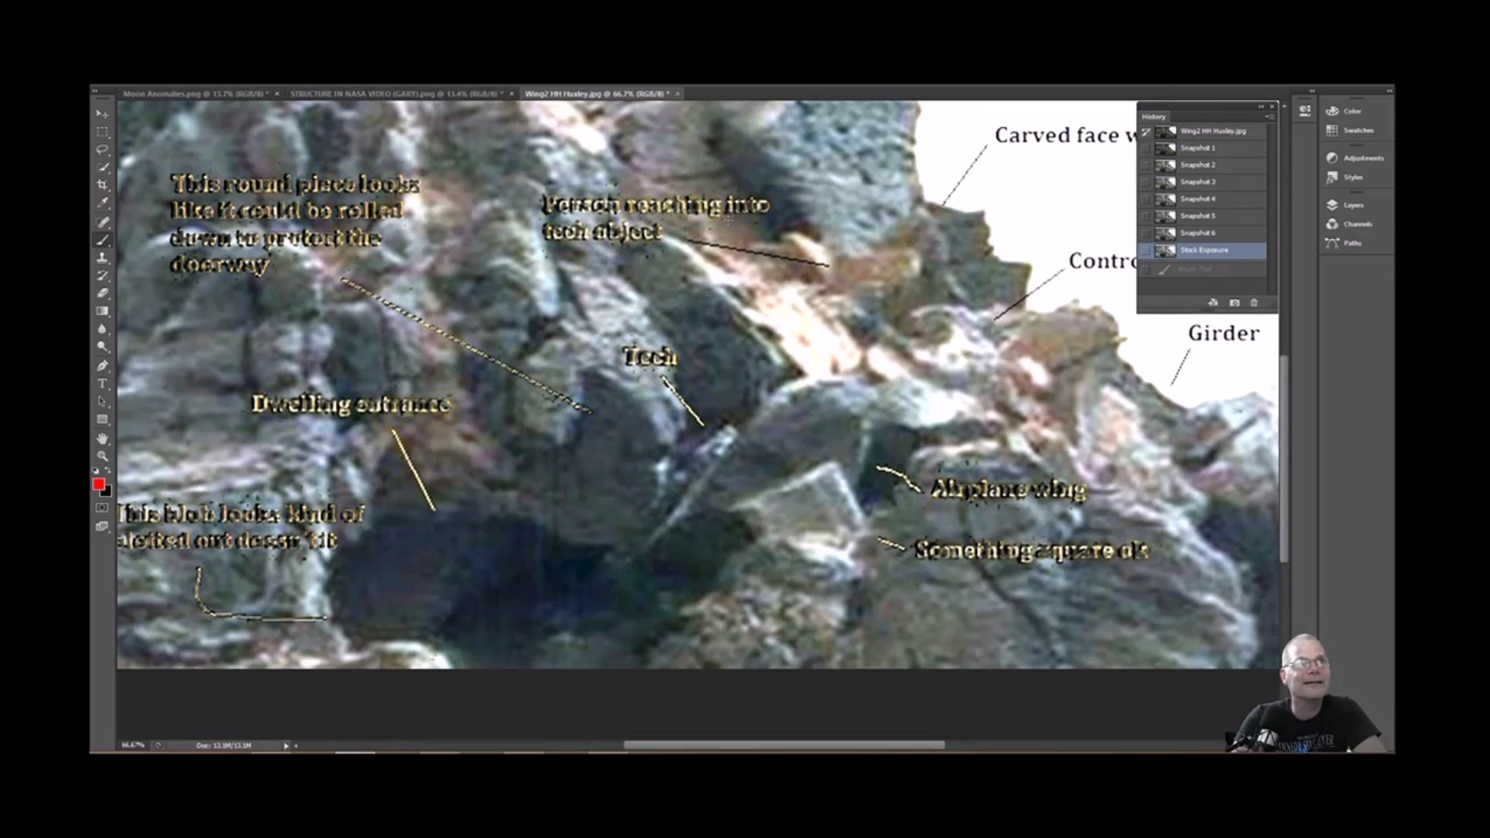
Step: Brush a red loop and hook near the person-reaching label, then undo them all
mouse_move(728, 220)
mouse_down()
mouse_move(686, 223)
mouse_move(656, 279)
mouse_up()
mouse_move(747, 363)
mouse_down()
mouse_move(857, 383)
mouse_move(871, 332)
mouse_move(854, 307)
mouse_up()
mouse_move(730, 220)
mouse_down()
mouse_move(799, 214)
mouse_move(846, 239)
mouse_up()
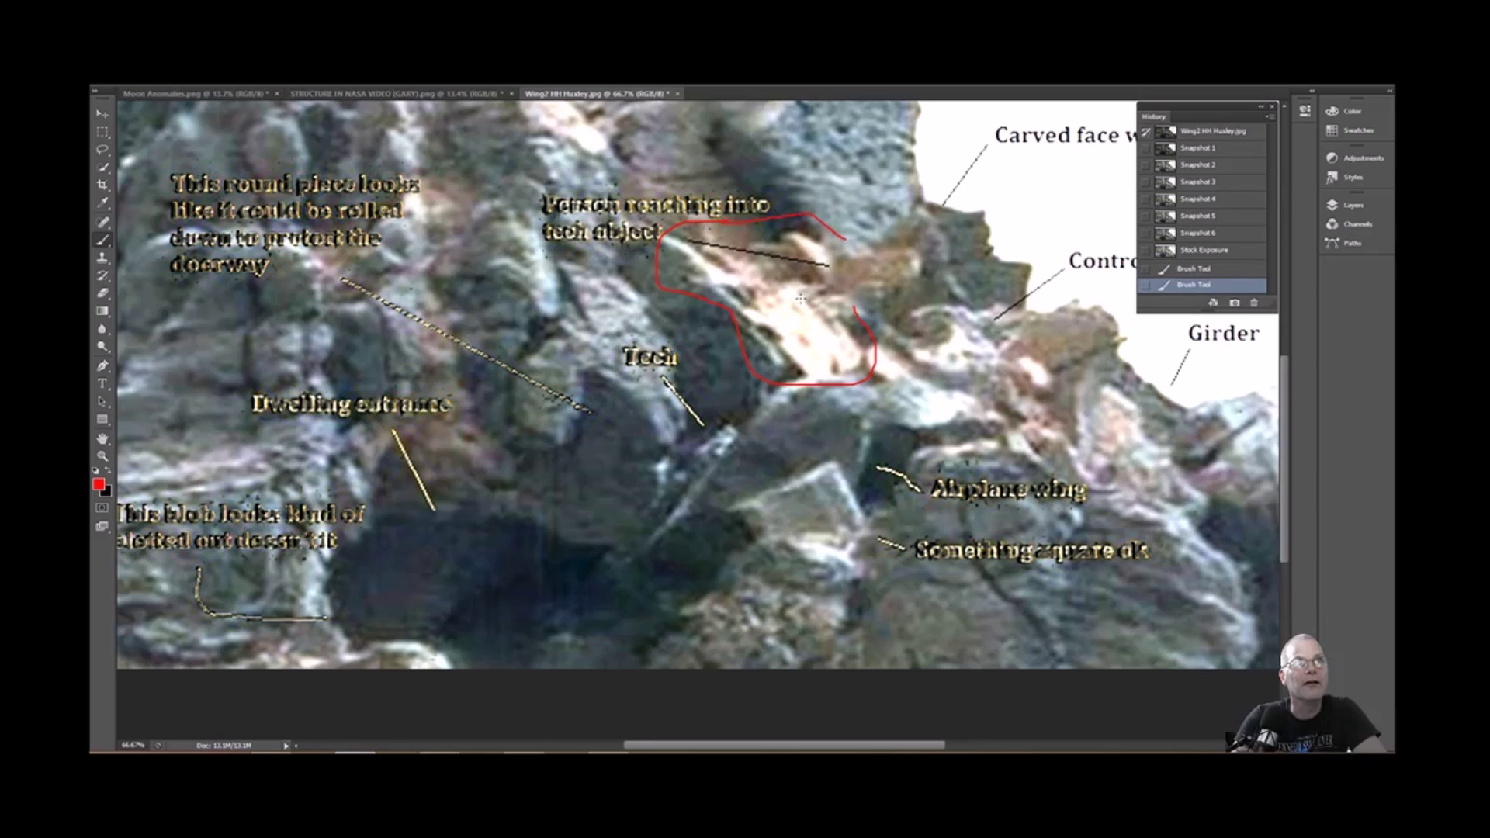
mouse_move(822, 284)
mouse_down()
mouse_move(794, 293)
mouse_move(814, 327)
mouse_move(838, 335)
mouse_move(816, 296)
mouse_move(833, 289)
mouse_move(897, 336)
mouse_up()
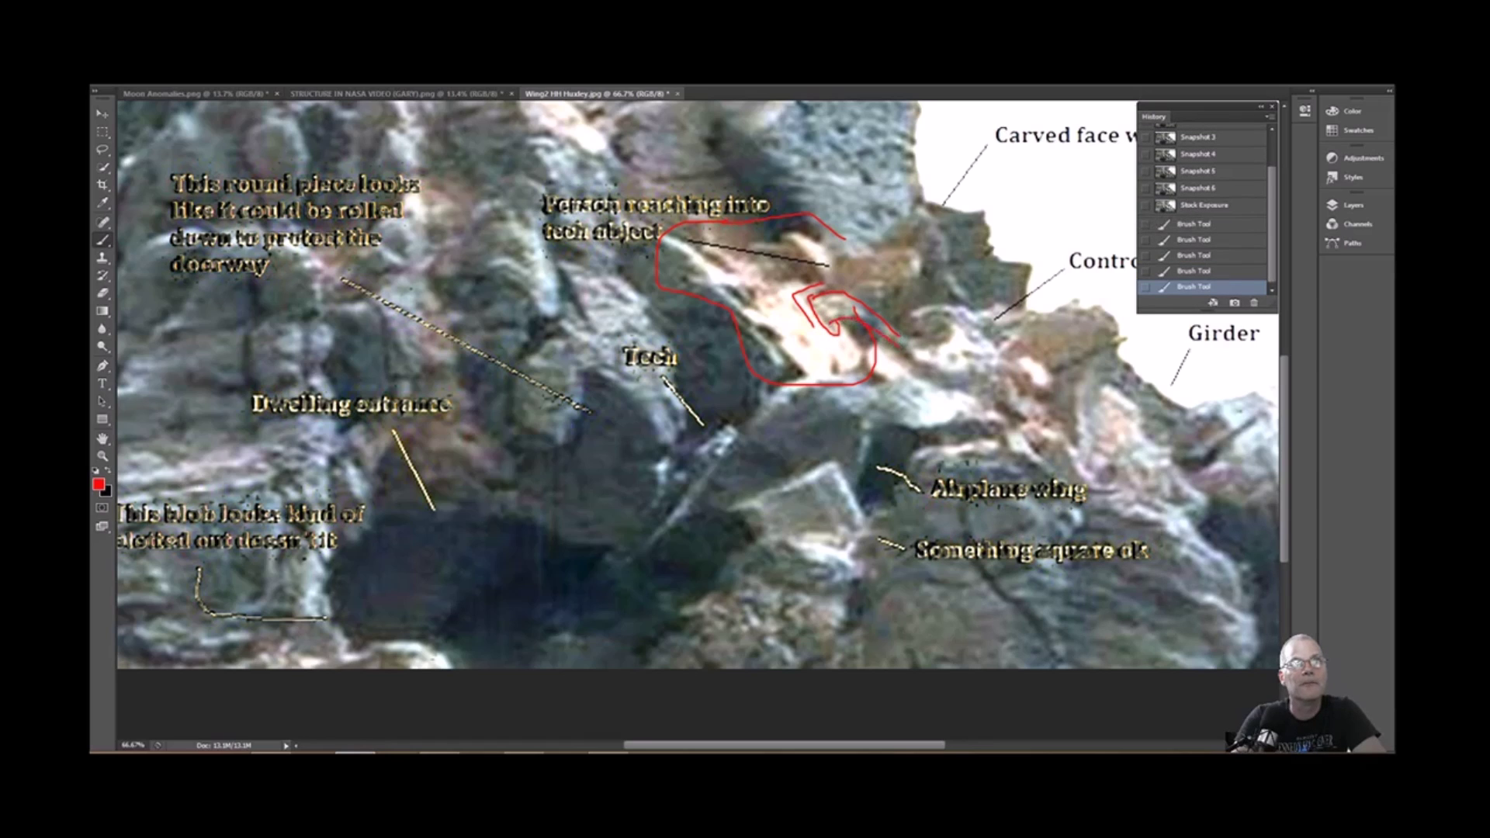
key(ctrl+z)
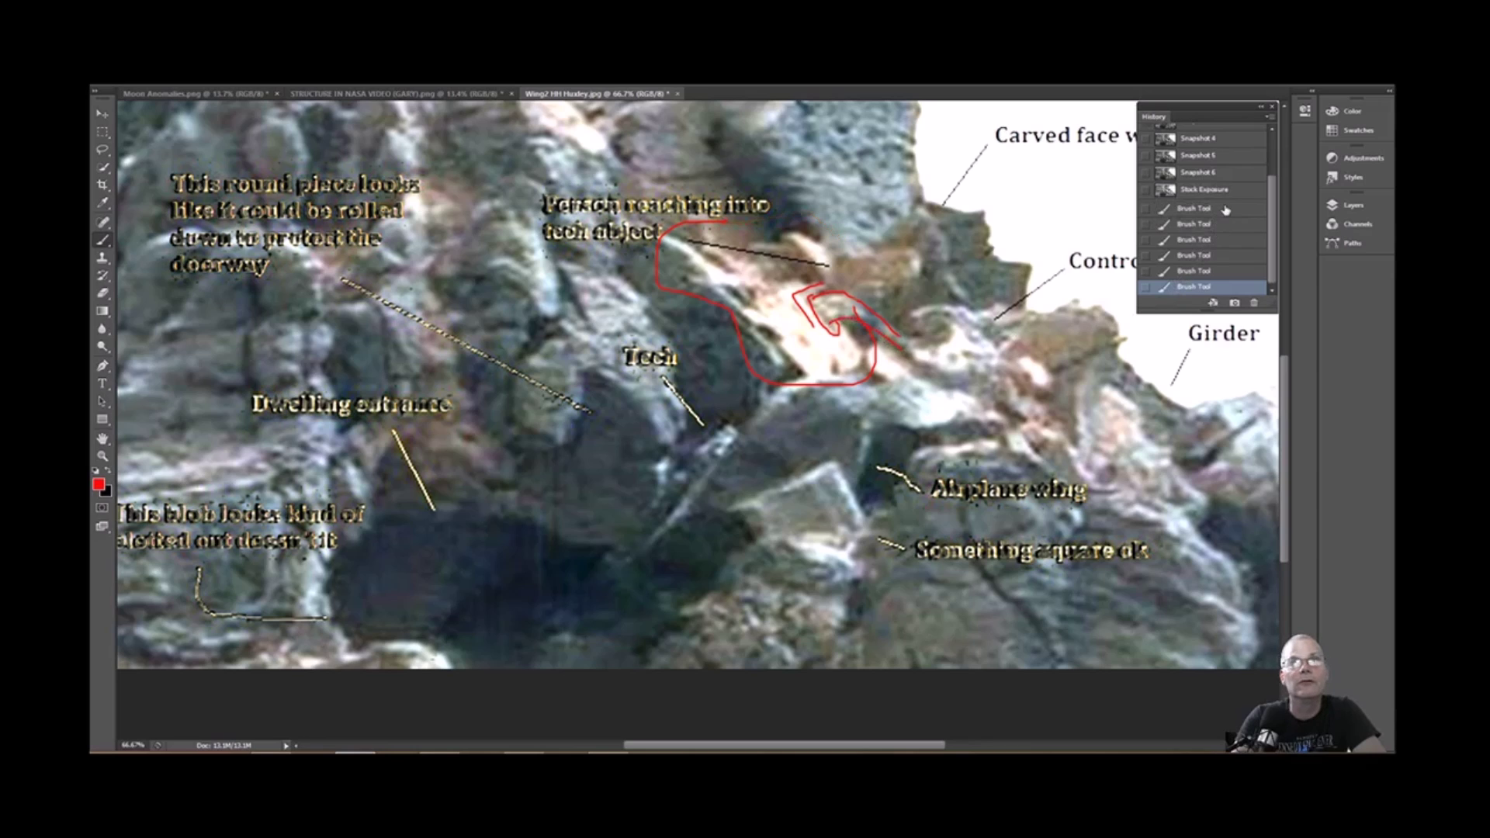
click(1225, 208)
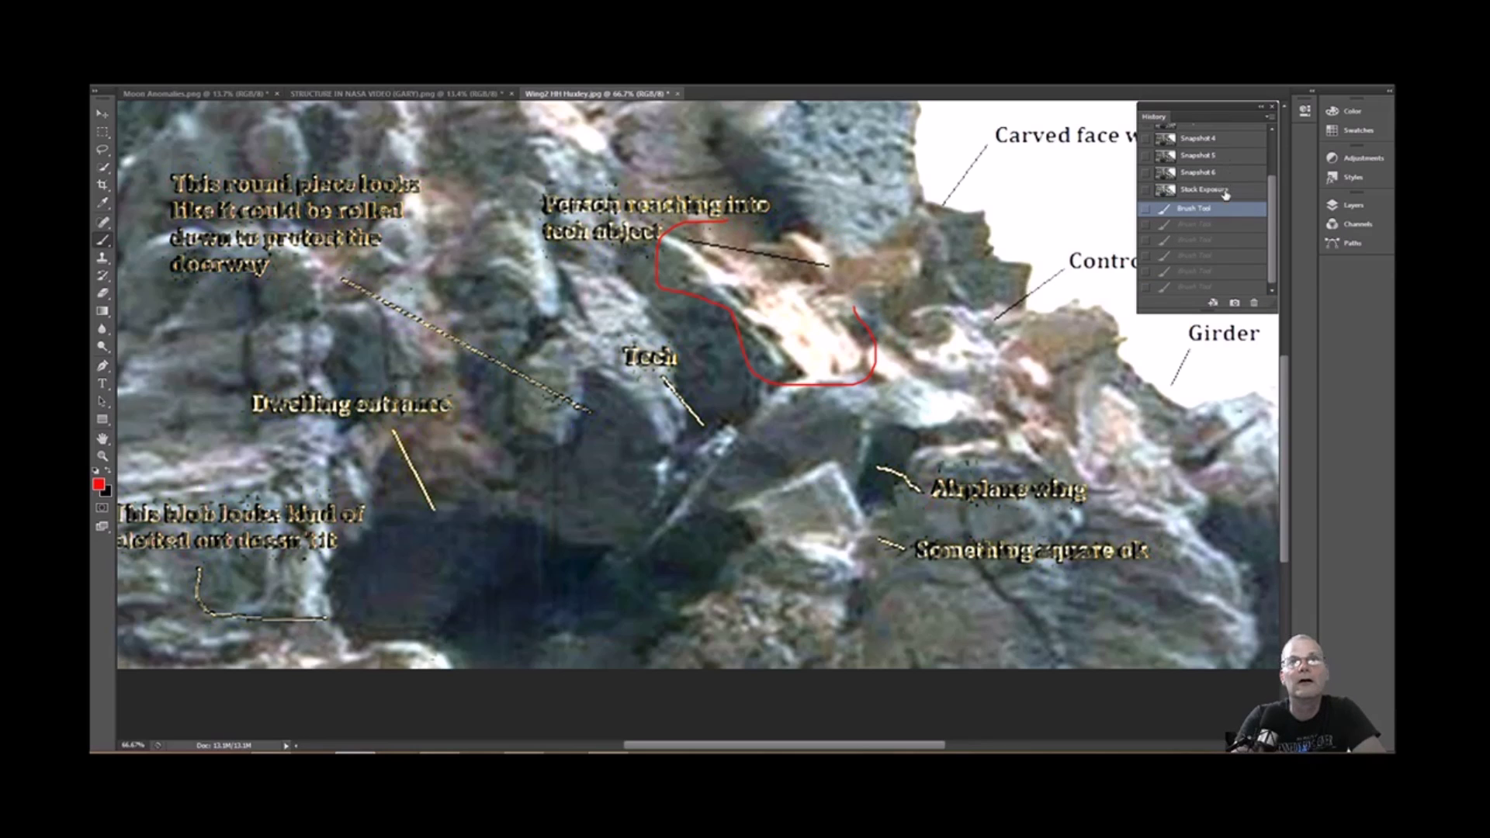
click(1226, 191)
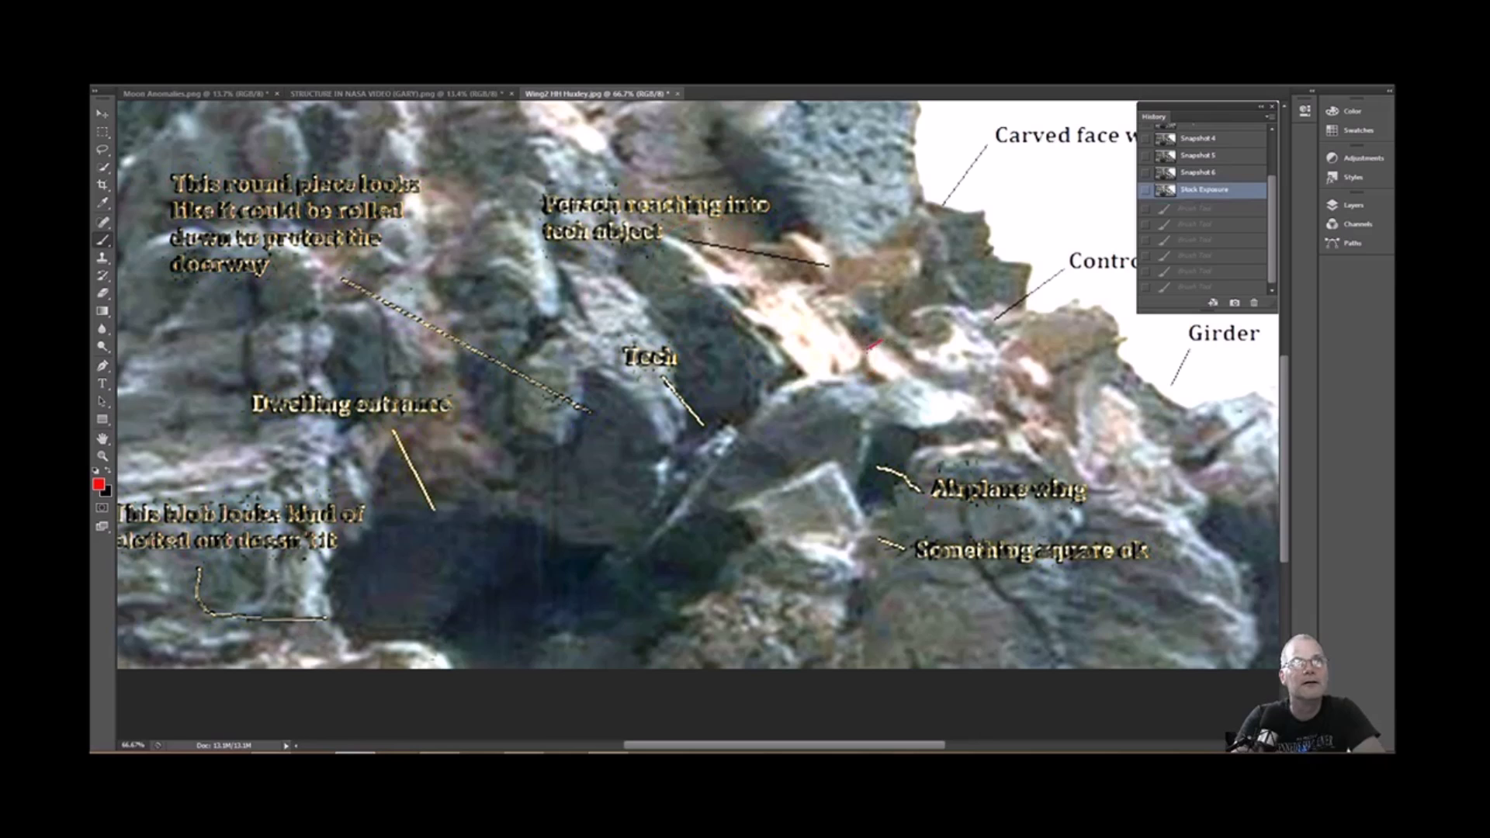
Step: Brush a small angled red '<' mark below the 'Person reaching into tech object' pointer
drag(865, 359, 883, 376)
scroll(916, 376, down, 1)
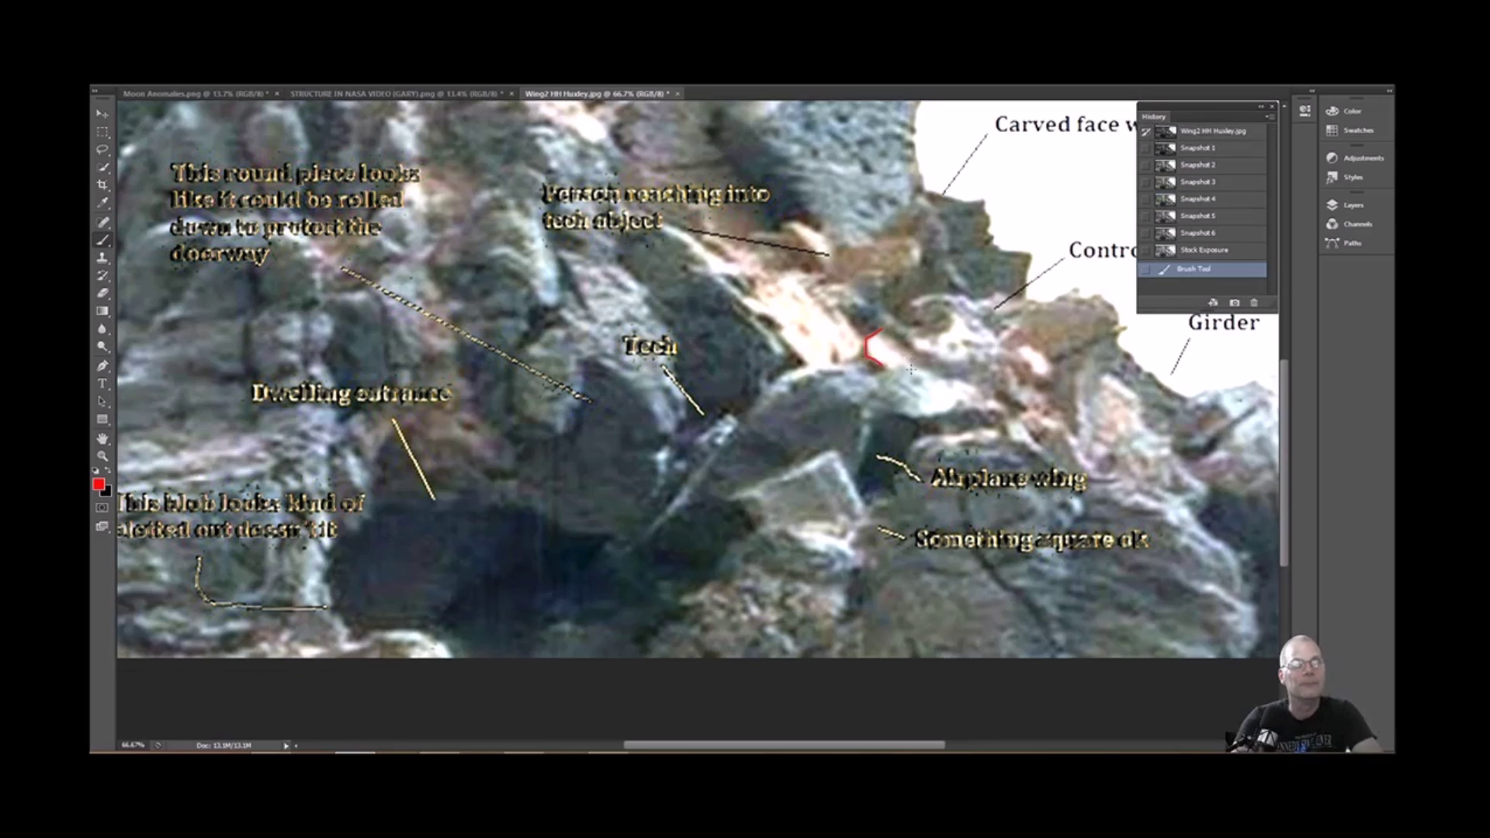
scroll(389, 483, down, 4)
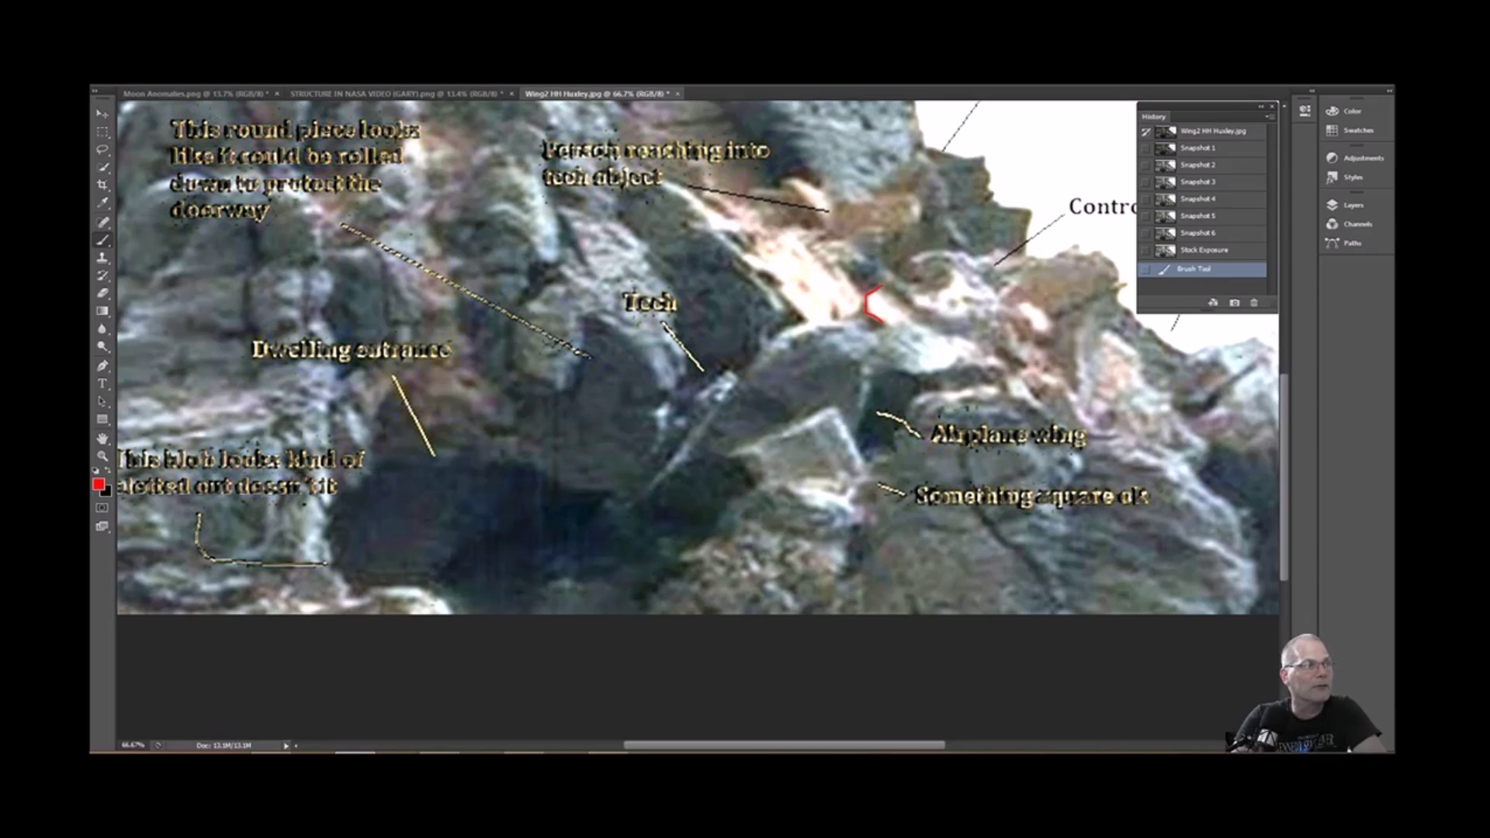
Step: Brush red freehand outlines around the blotted-out blob, the Tech rock, its neighbour and the Airplane wing rock
mouse_move(392, 458)
mouse_down()
mouse_move(345, 517)
mouse_move(355, 551)
mouse_move(398, 568)
mouse_move(446, 553)
mouse_move(475, 517)
mouse_move(443, 479)
mouse_move(371, 462)
mouse_up()
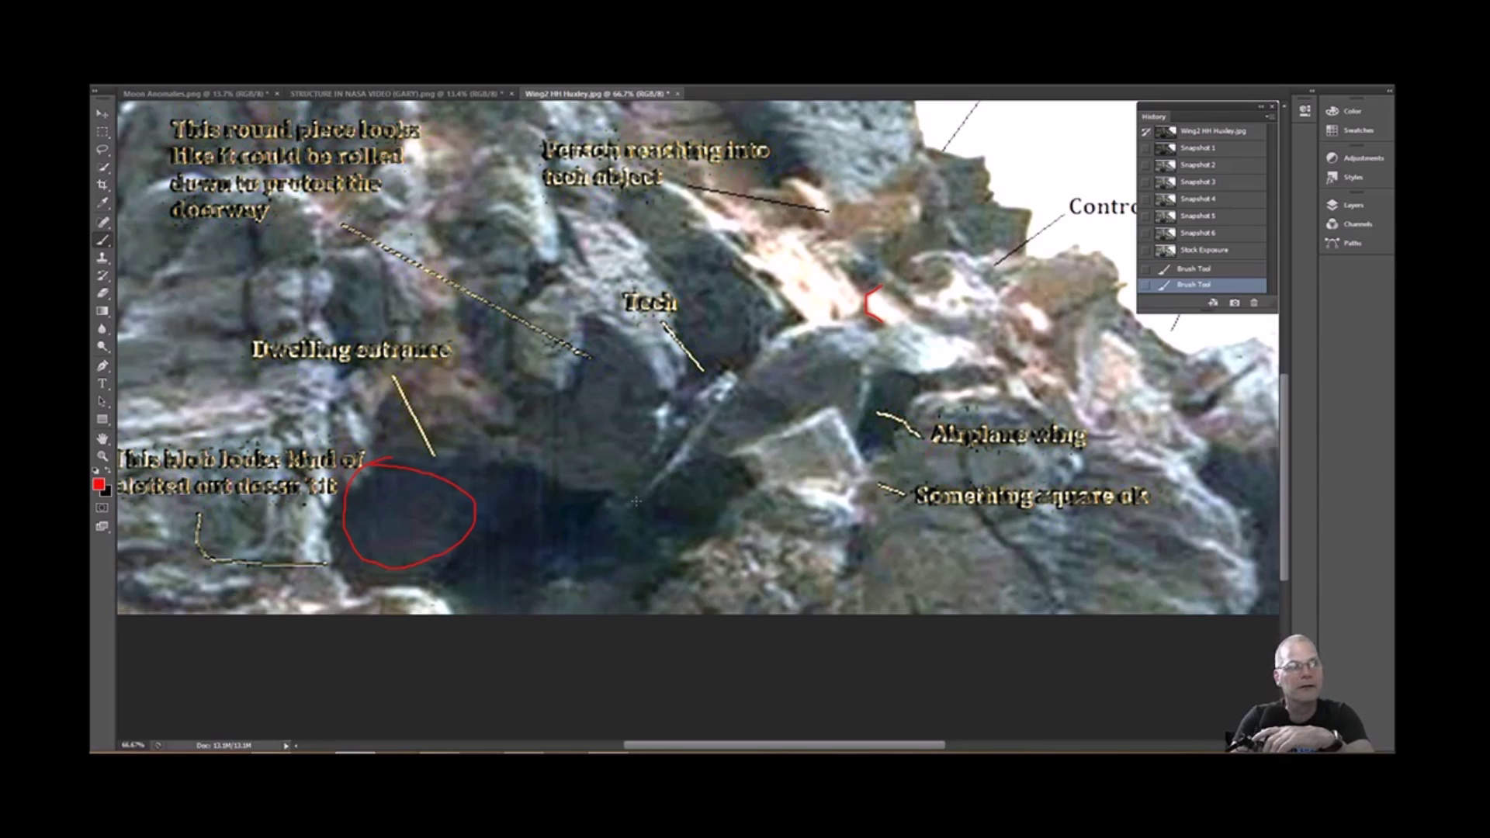
scroll(636, 501, up, 5)
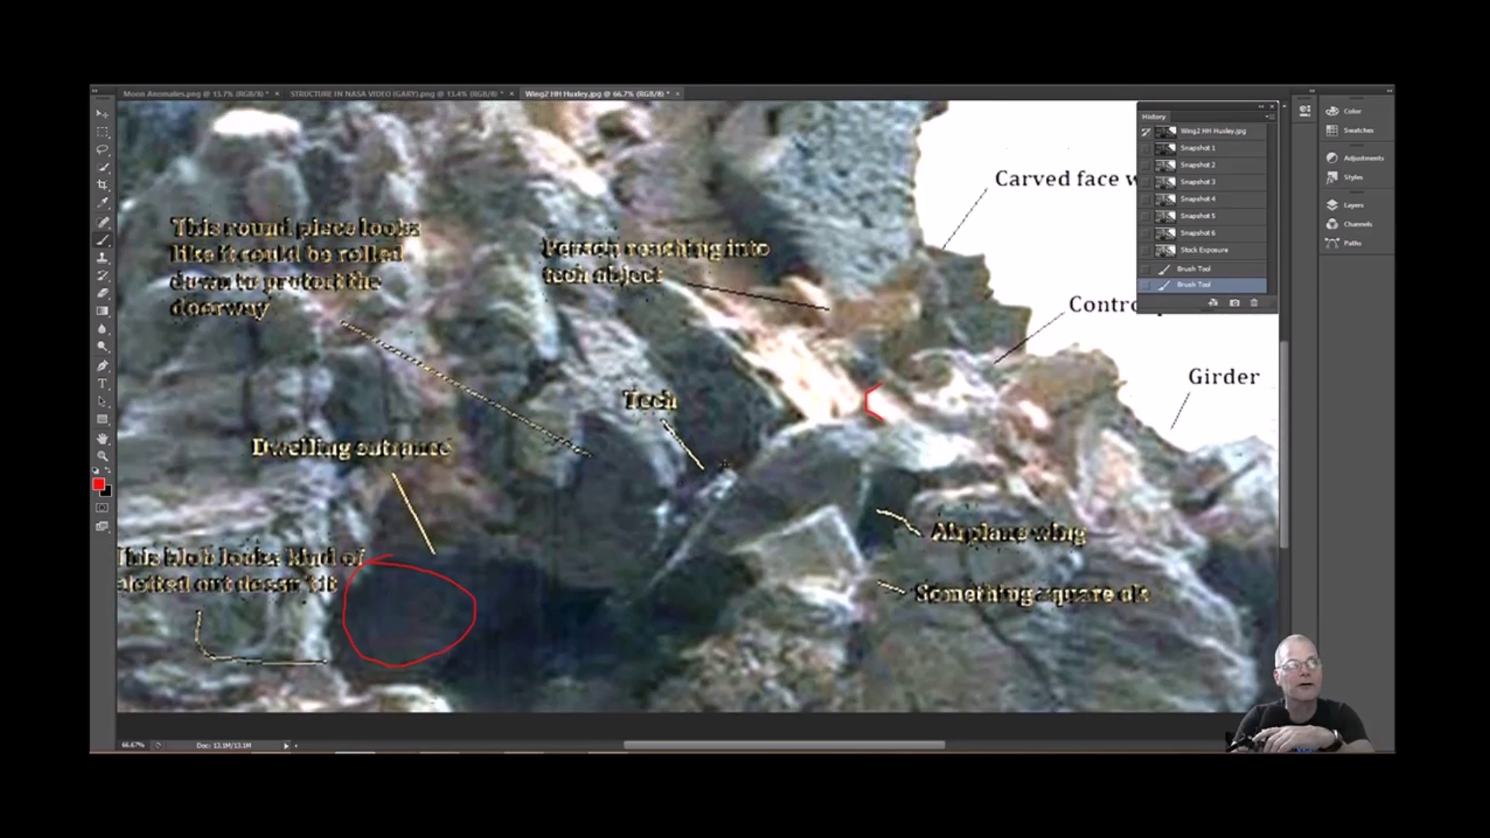
mouse_move(556, 350)
mouse_down()
mouse_move(497, 392)
mouse_move(655, 579)
mouse_move(570, 363)
mouse_move(543, 359)
mouse_up()
mouse_move(689, 470)
mouse_down()
mouse_move(726, 443)
mouse_move(749, 459)
mouse_up()
mouse_move(743, 526)
mouse_down()
mouse_move(714, 596)
mouse_move(757, 620)
mouse_up()
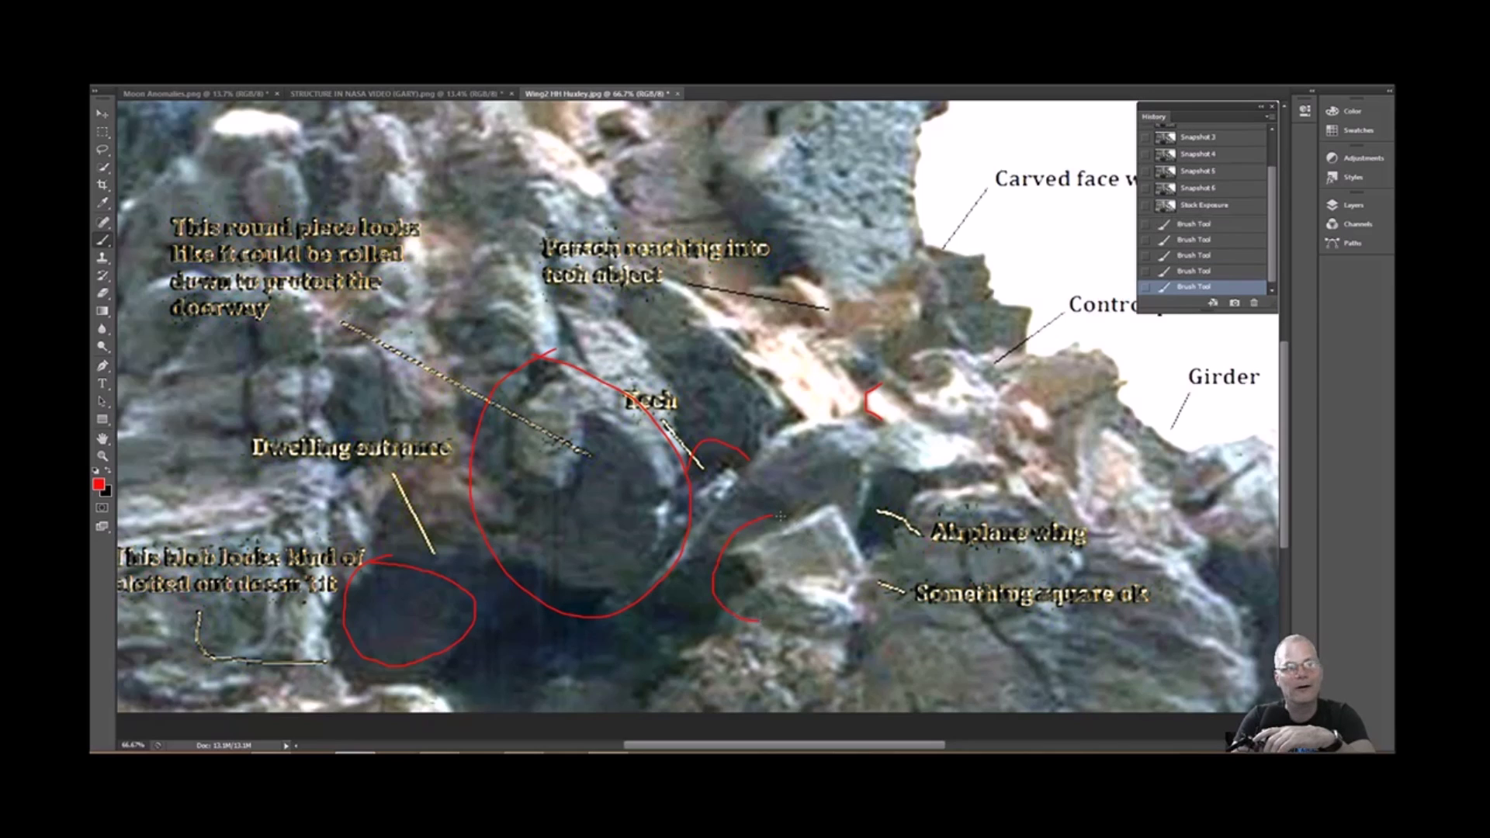
mouse_move(769, 514)
mouse_down()
mouse_move(811, 500)
mouse_move(865, 538)
mouse_up()
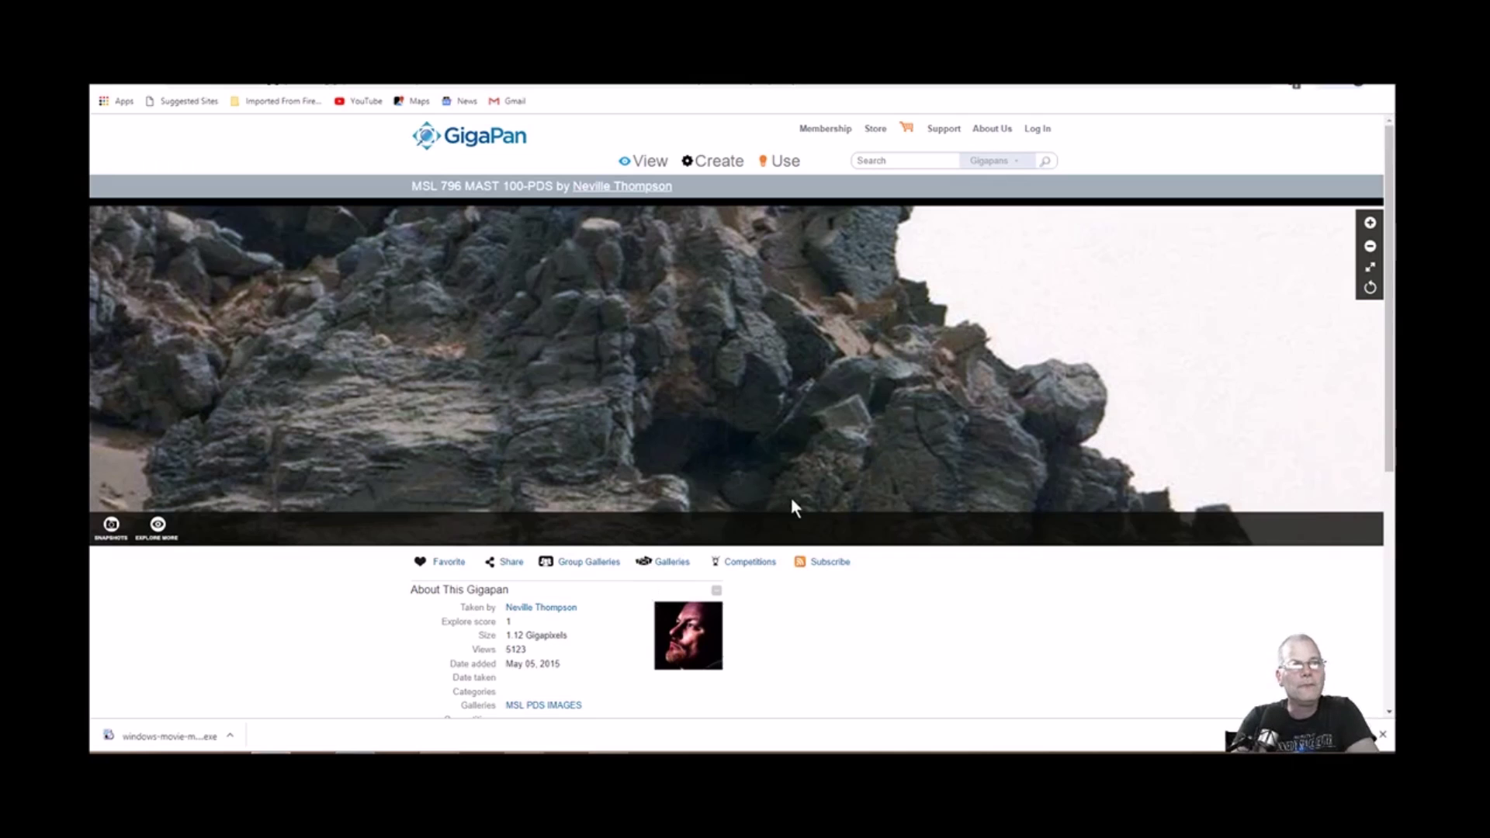
Step: View the MSL 796 MAST 100-PDS panorama full screen in GigaPan
click(1371, 266)
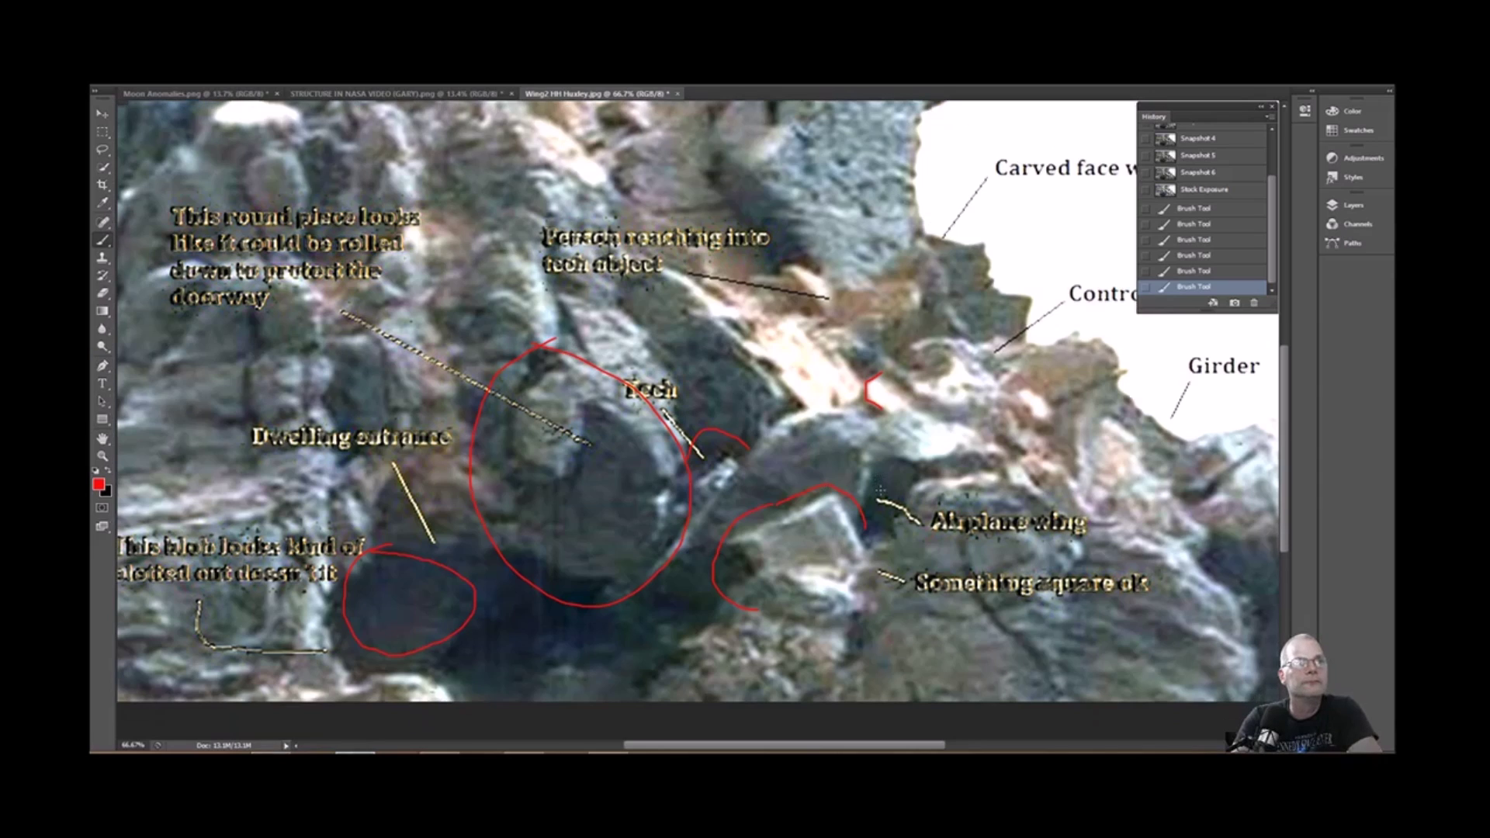
Step: Revert to the Snapshot 5 history state and zoom out to 50%
click(1223, 174)
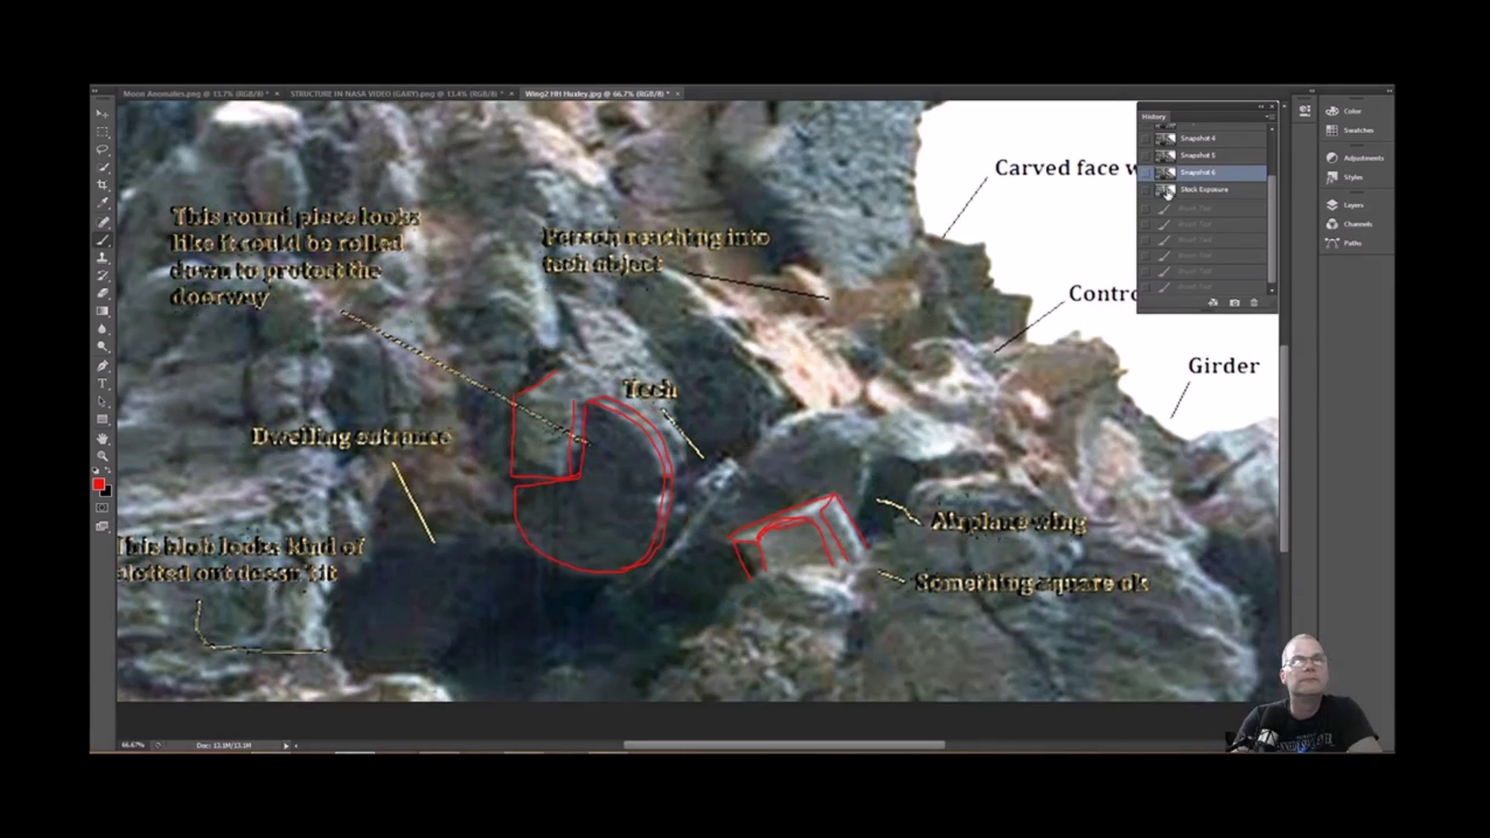
click(1209, 156)
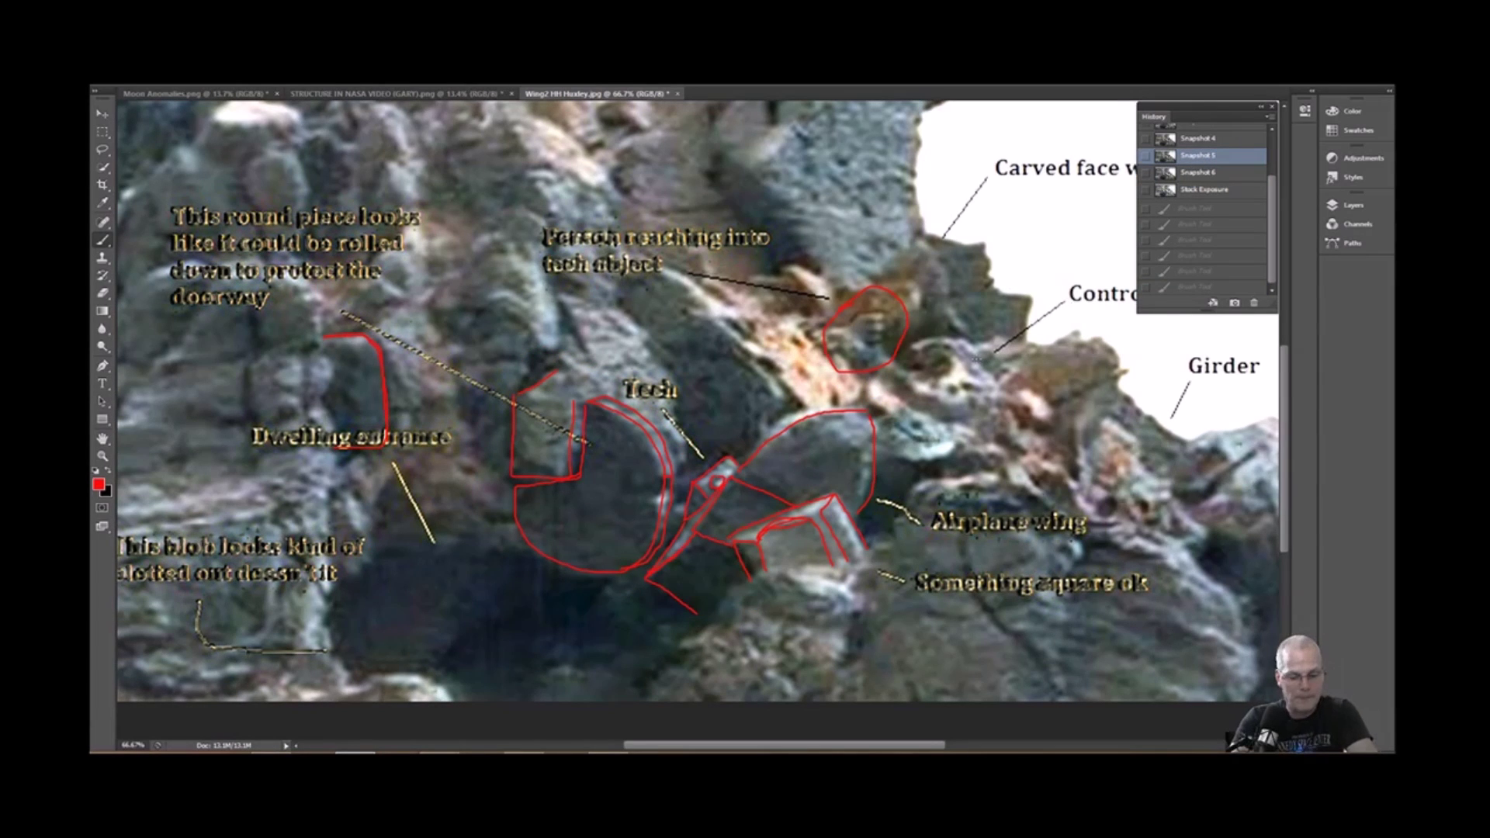
scroll(976, 360, down, 1)
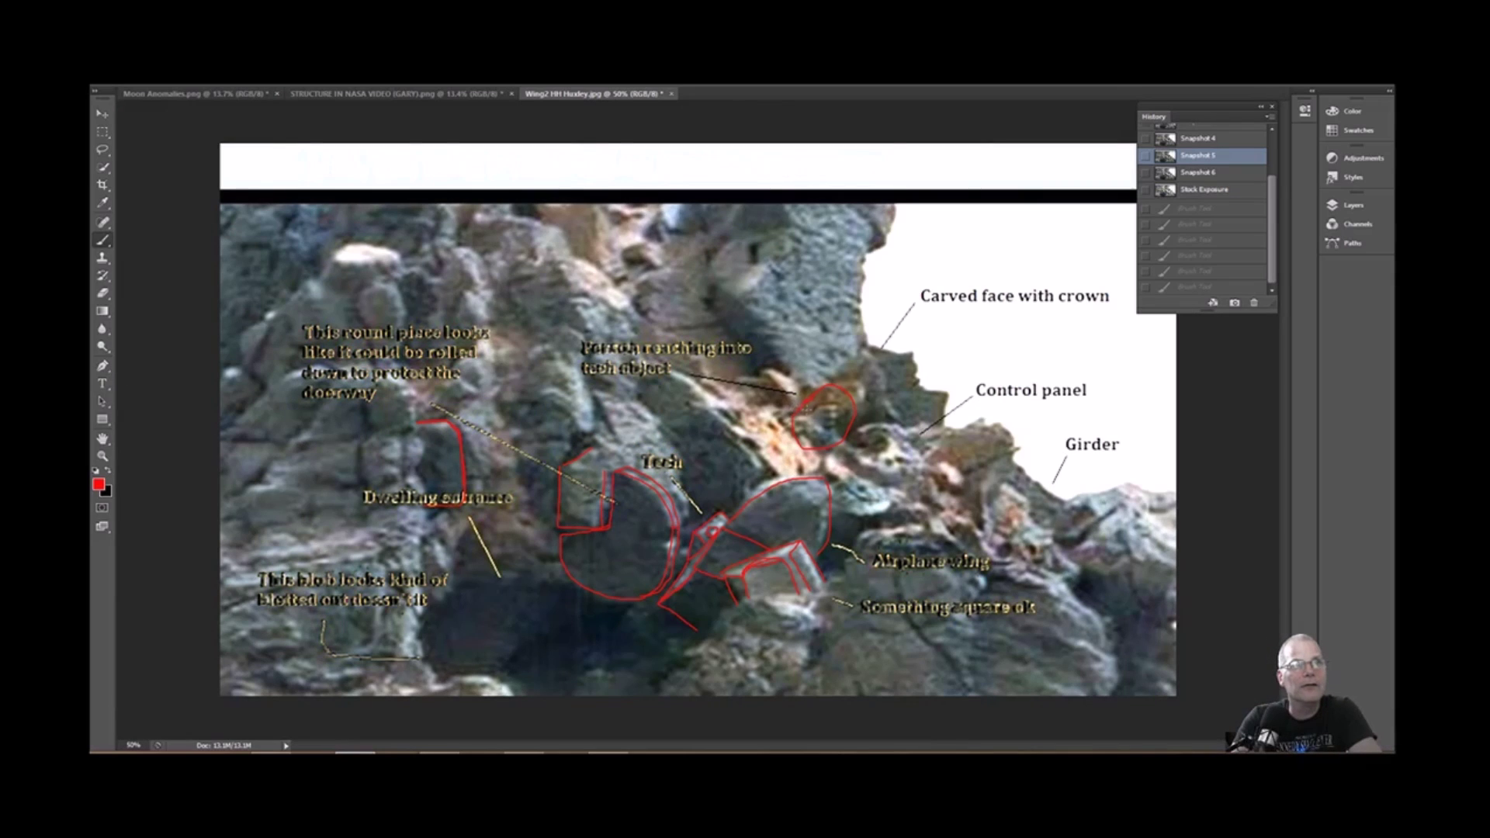
Step: Brush a red arrow pointing at the circled spot, plus a squiggle and a small mark inside it
drag(838, 368, 853, 316)
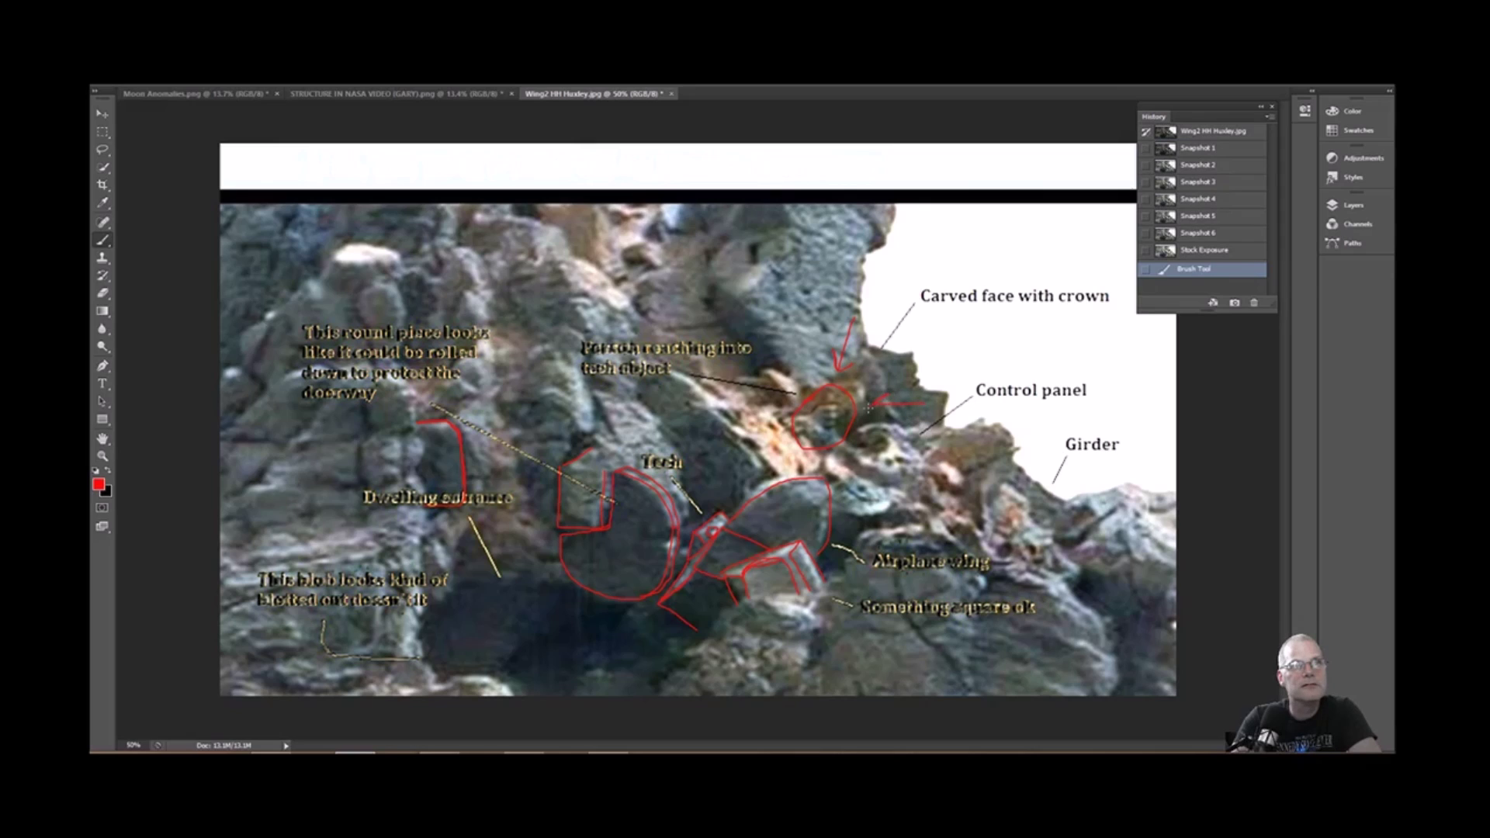
drag(870, 405, 889, 428)
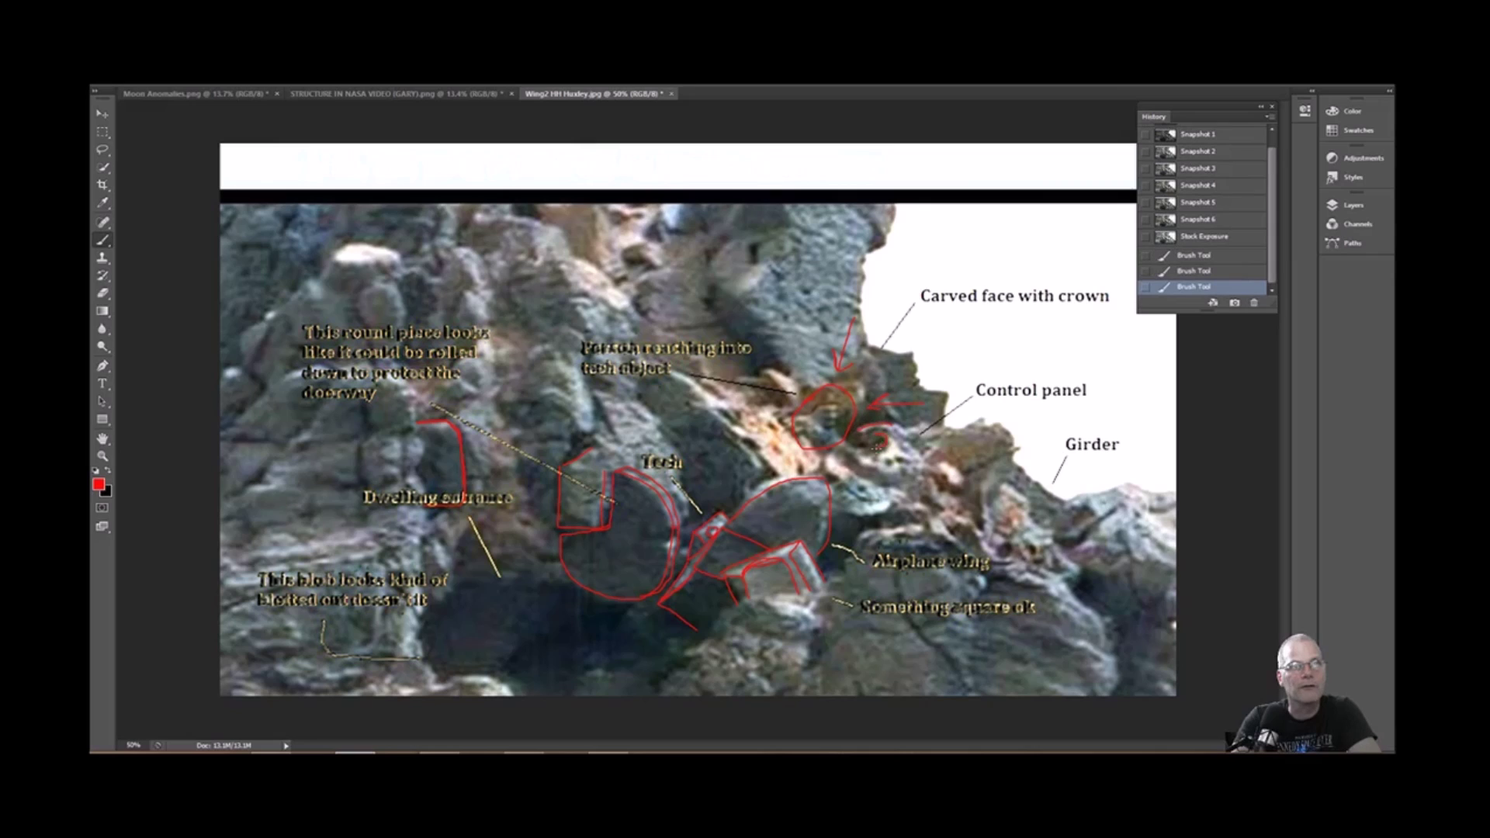
drag(875, 438, 878, 449)
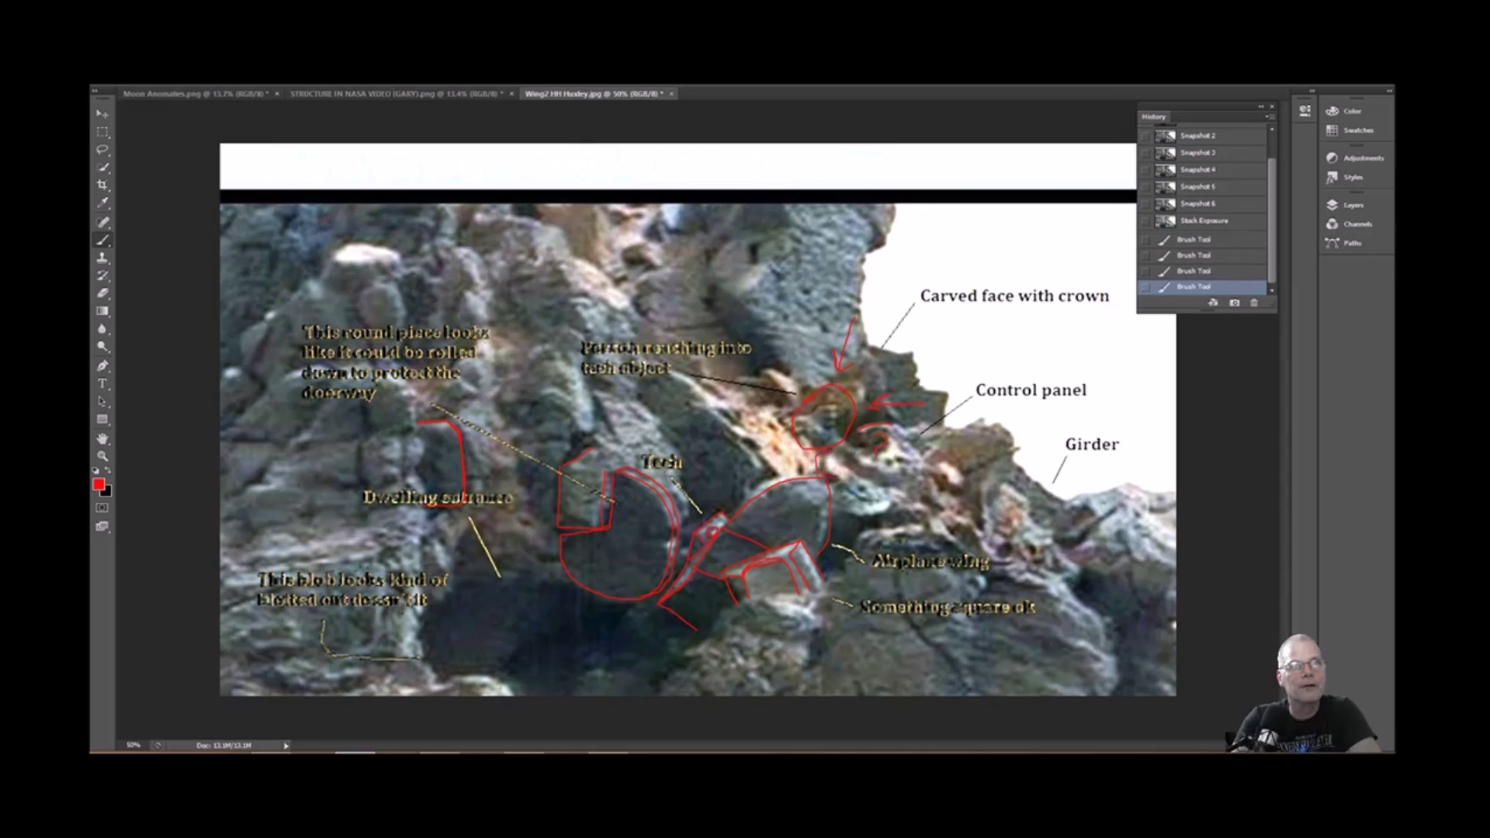
click(829, 429)
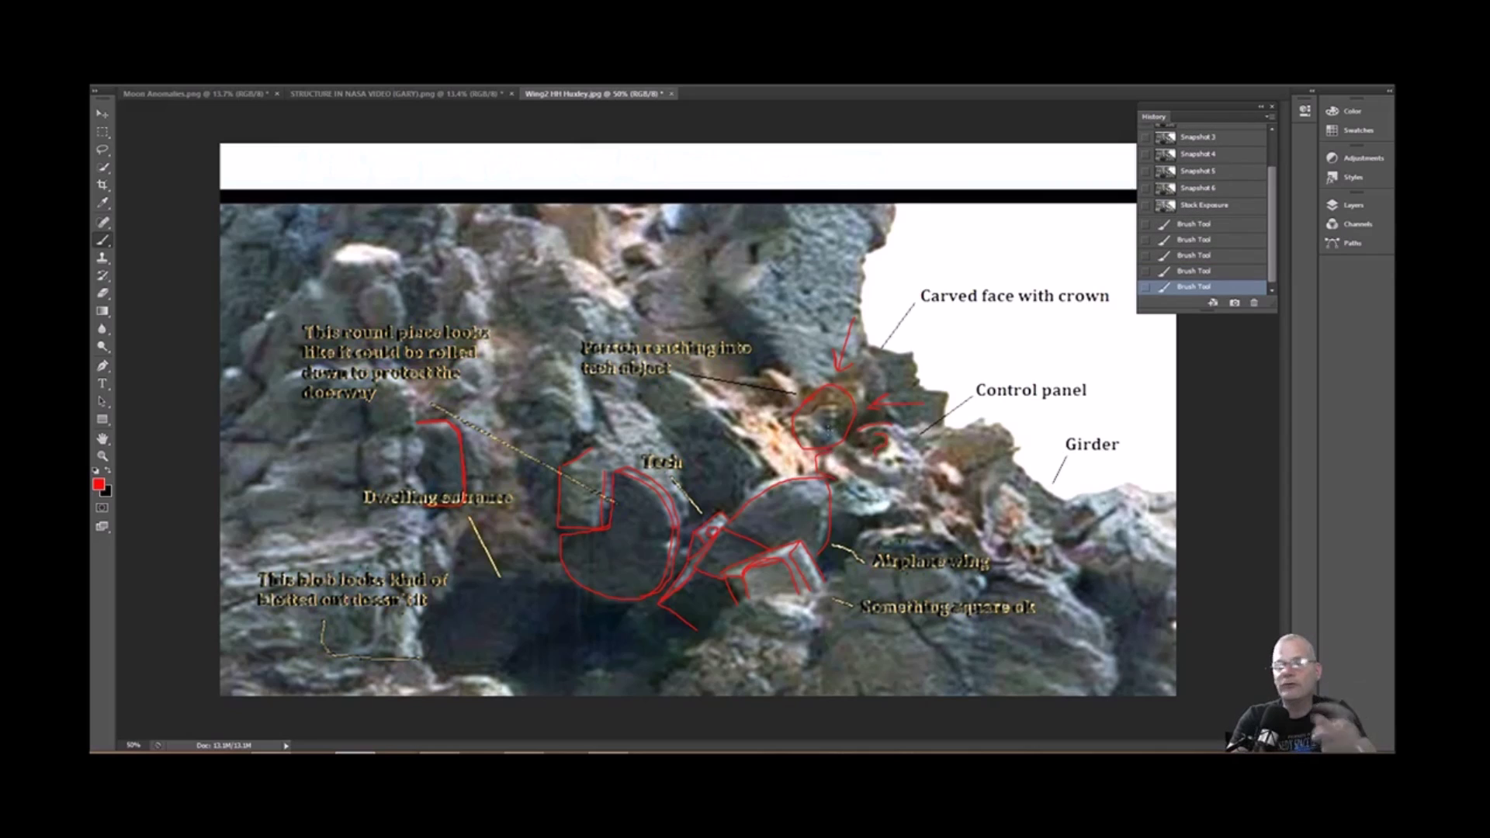
key(alt+Tab)
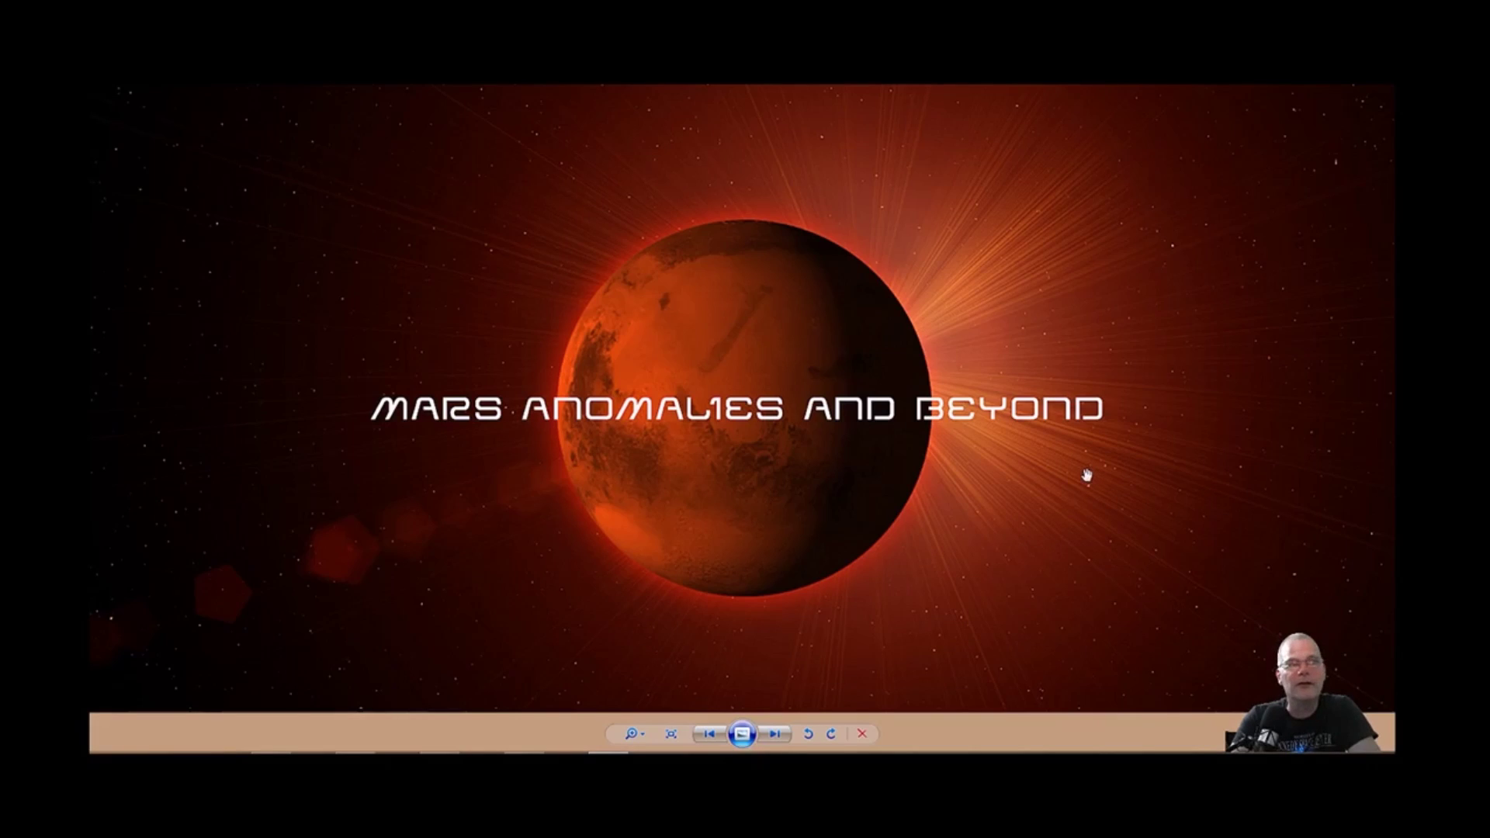
Step: Advance to the 'Like, share and comment' closing slide in Windows Photo Viewer
click(774, 733)
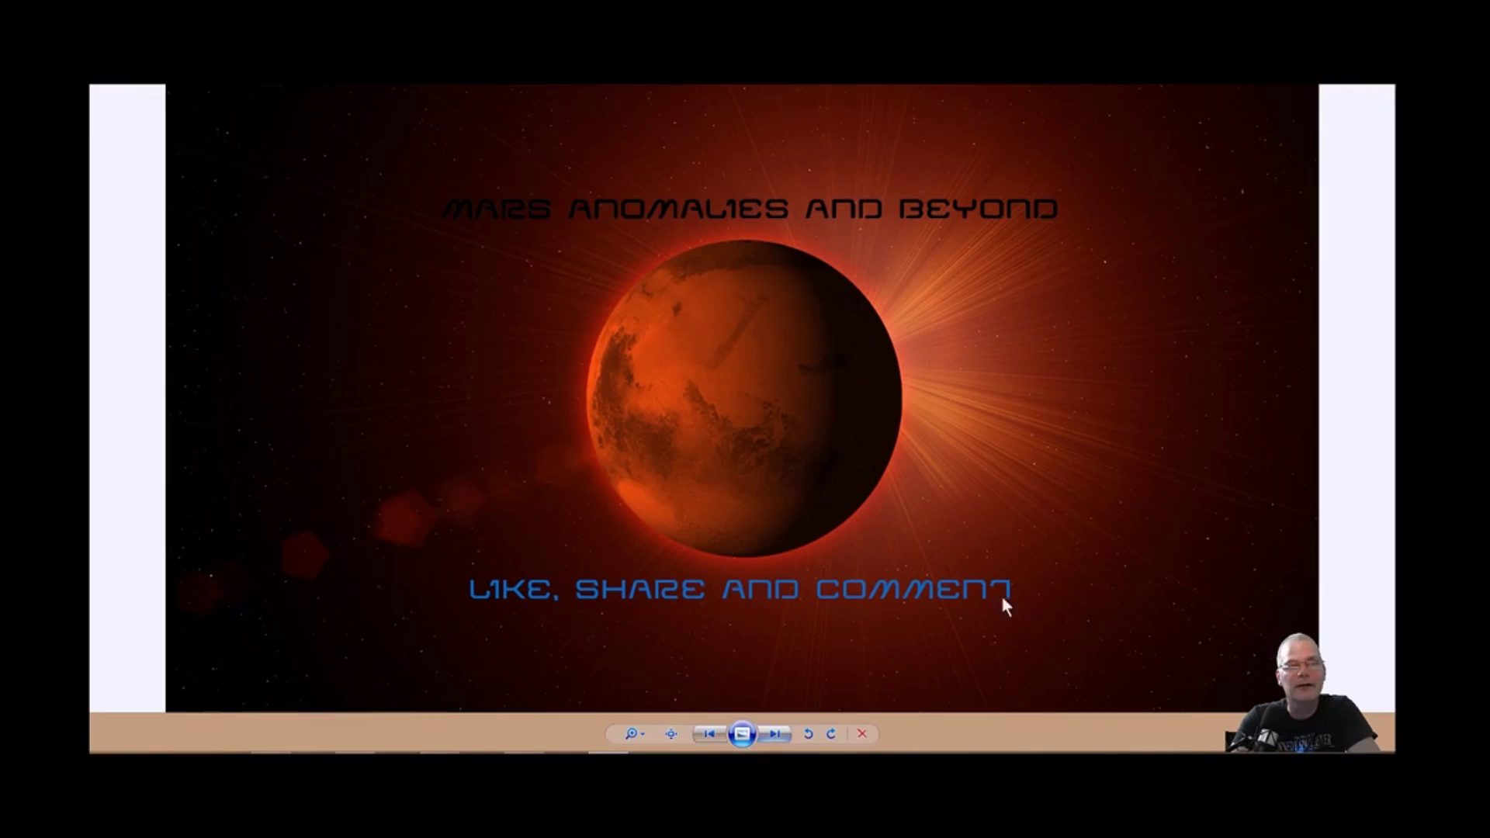